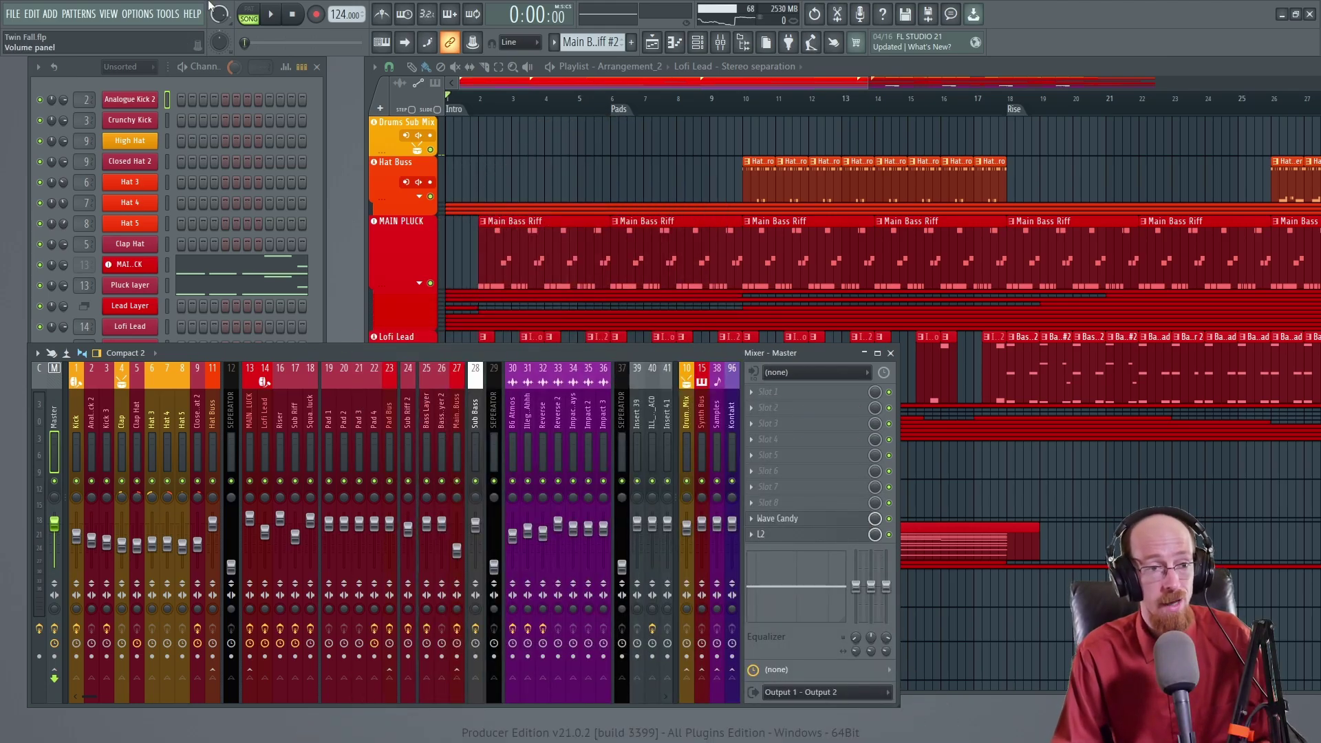
# Switch the audio device to FL Studio ASIO in the Audio settings.
pyautogui.click(145, 15)
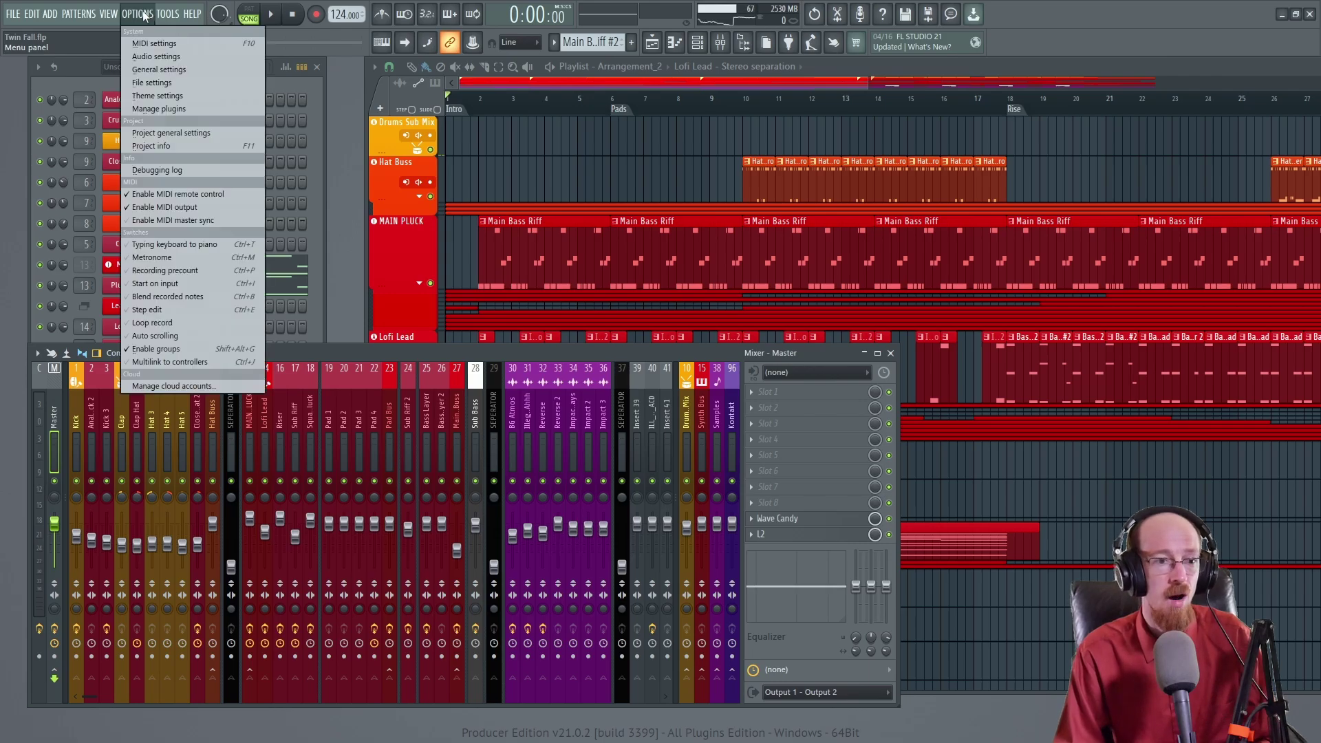
pyautogui.click(174, 61)
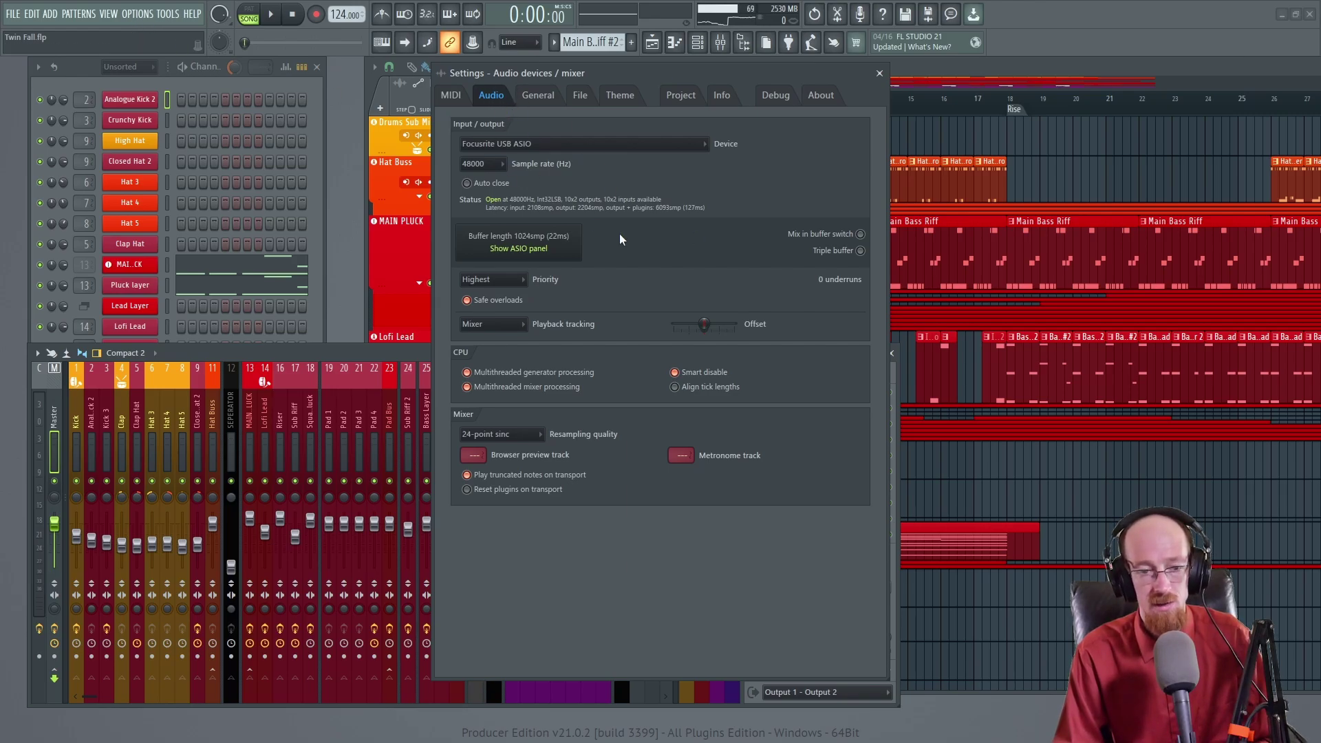
pyautogui.click(585, 143)
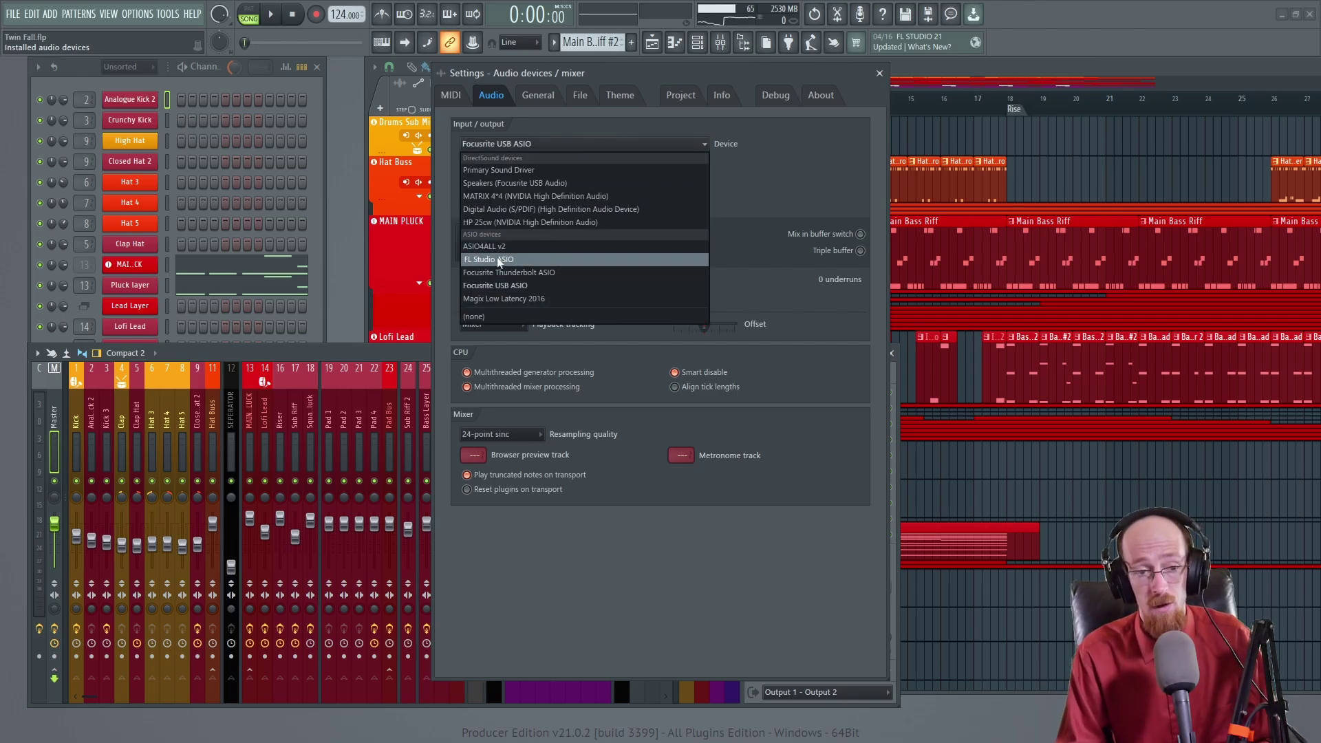
pyautogui.click(521, 258)
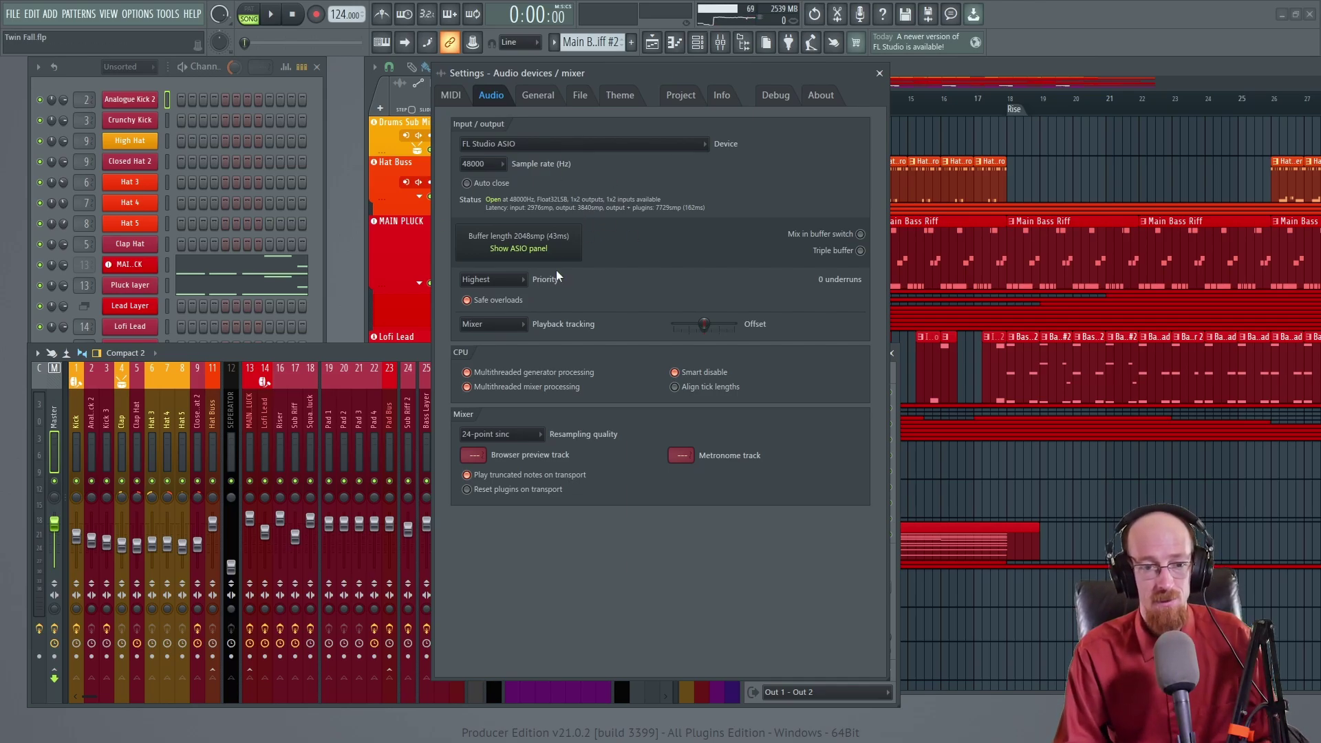
pyautogui.click(528, 246)
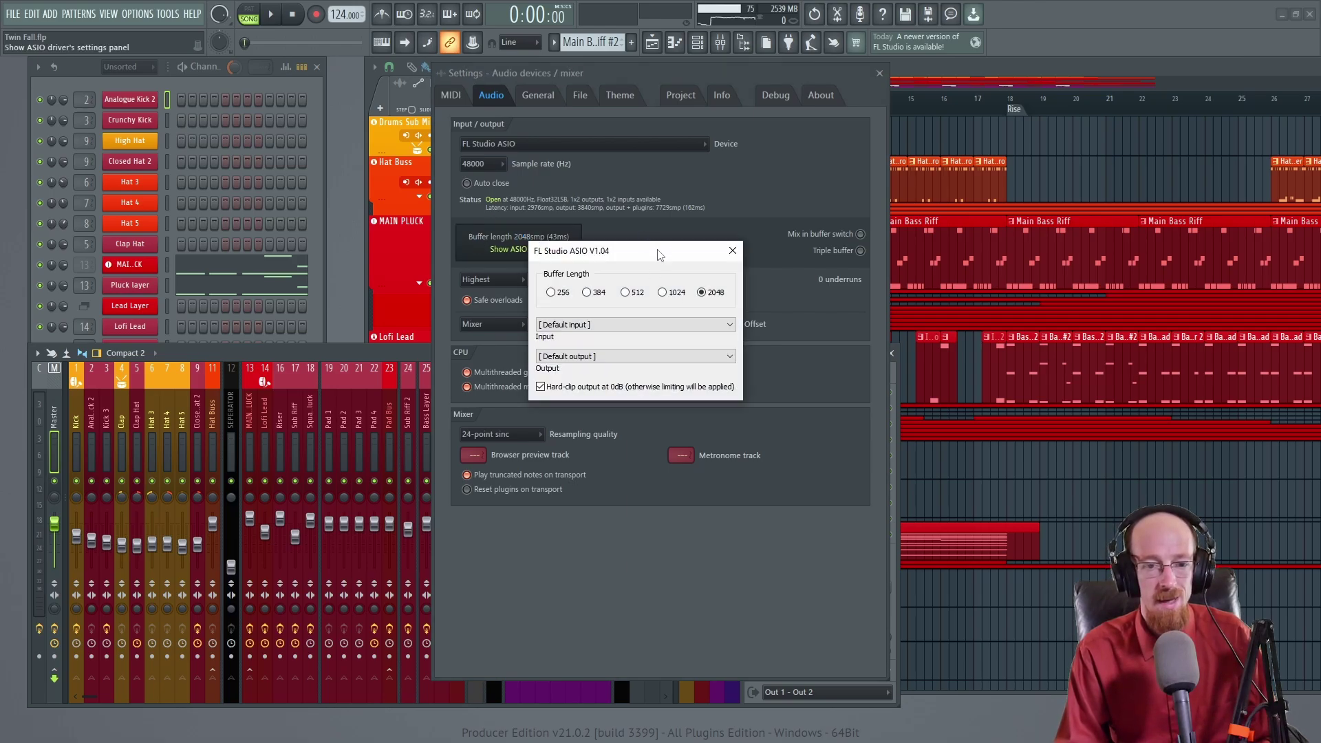
pyautogui.moveTo(659, 252); pyautogui.dragTo(669, 166)
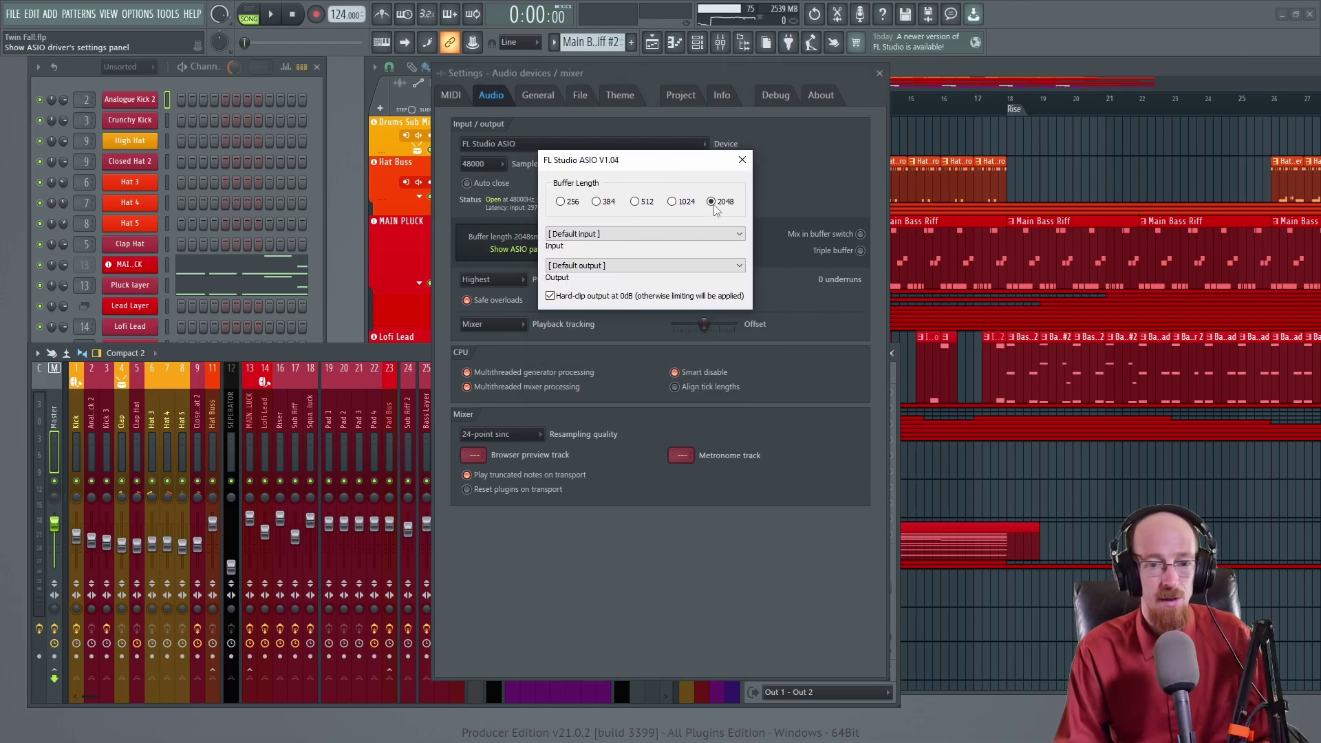
pyautogui.click(570, 205)
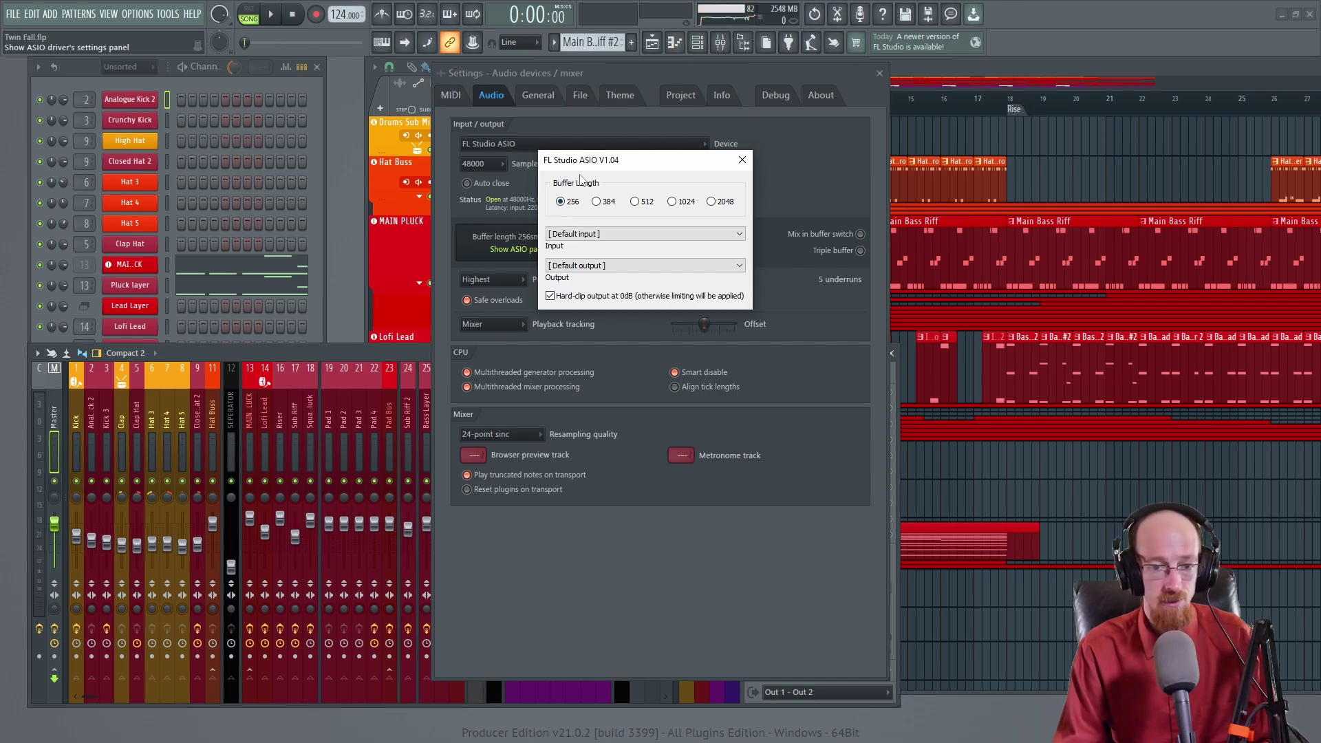
pyautogui.click(725, 207)
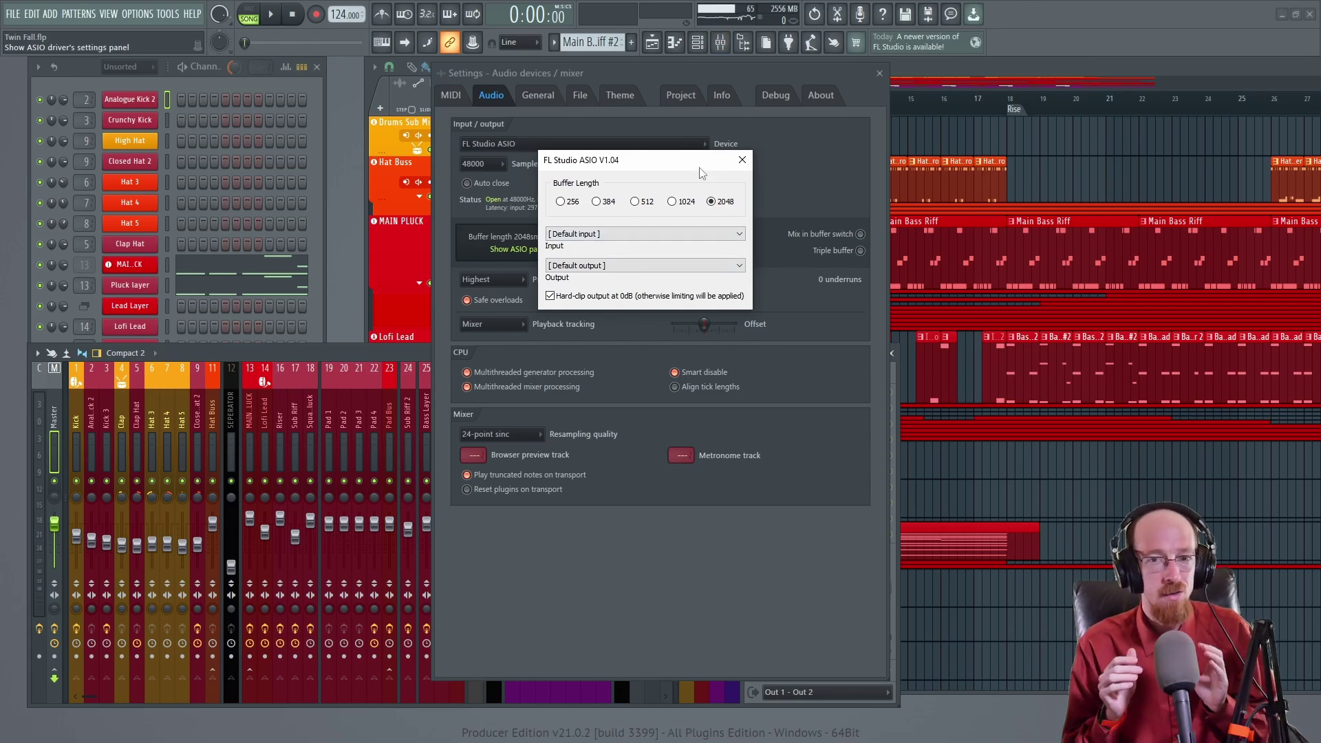
# Close the ASIO panel, select Focusrite USB ASIO as the device, and accept the sample-rate warning.
pyautogui.click(742, 160)
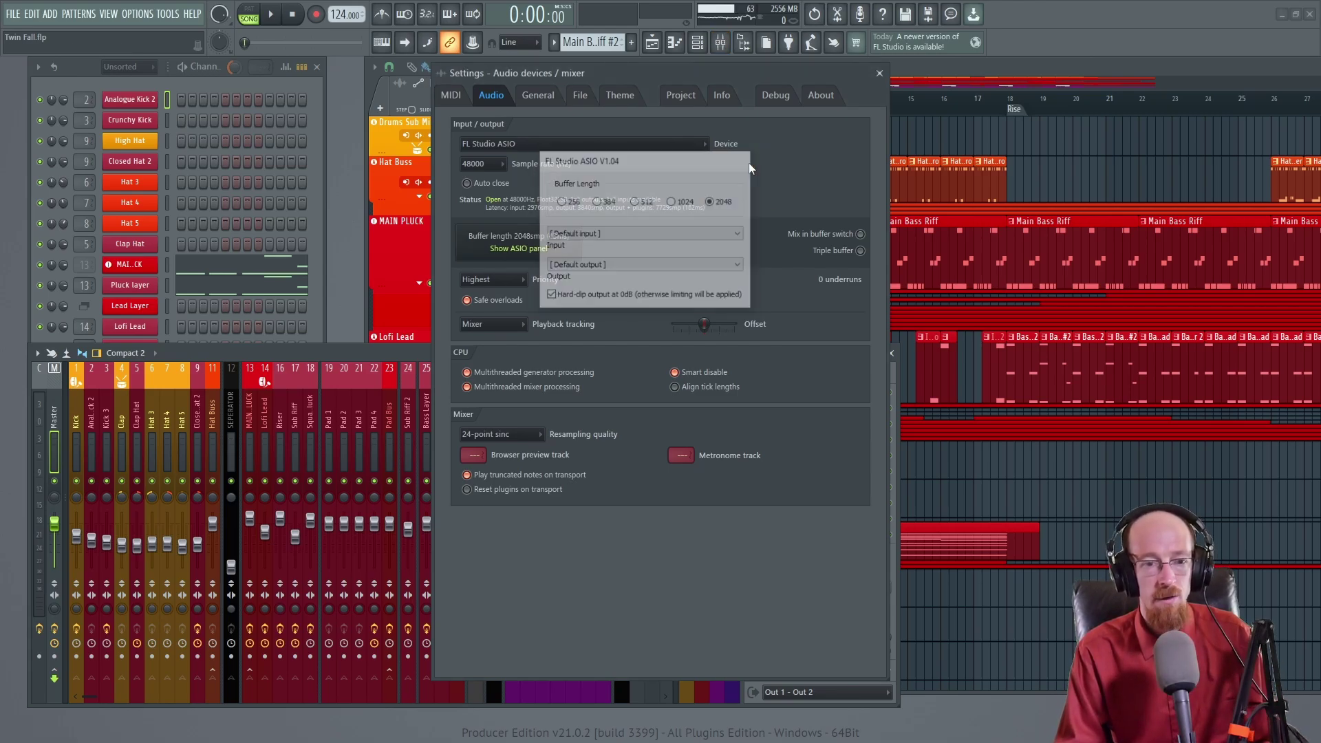
pyautogui.click(587, 145)
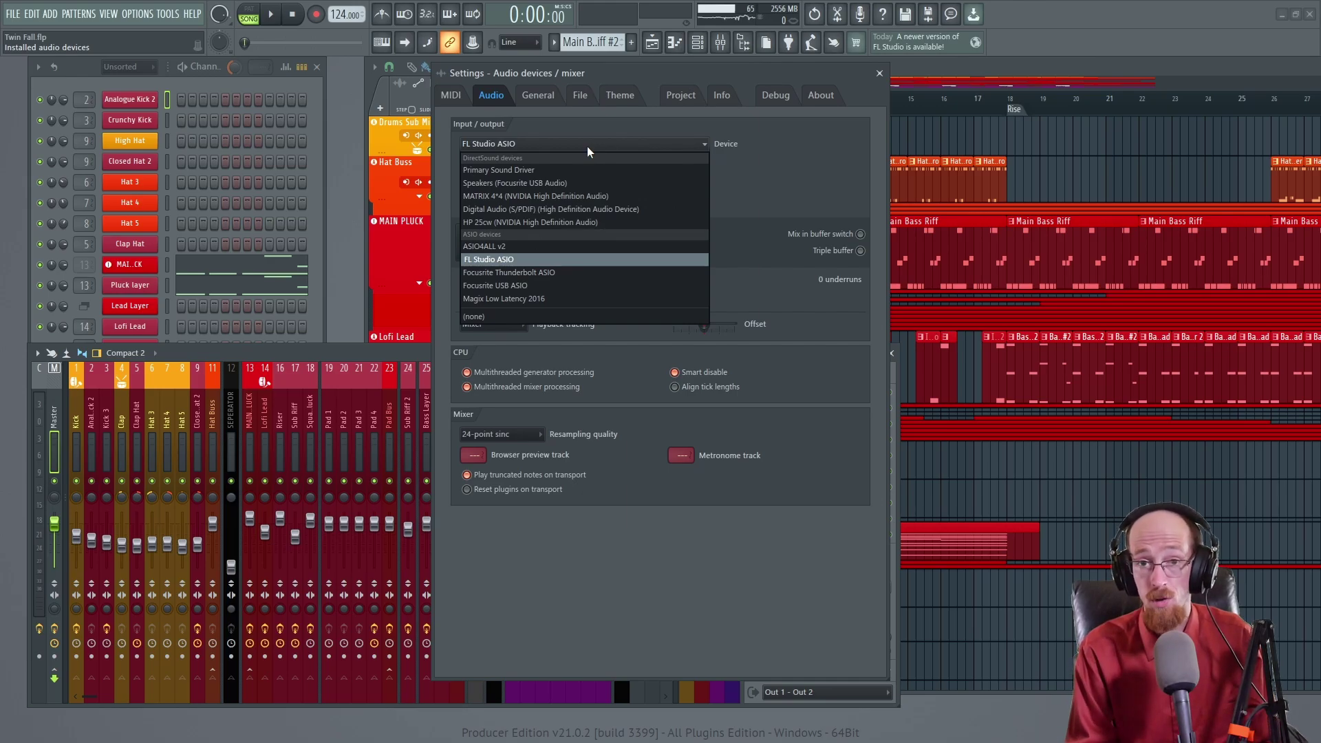
pyautogui.click(530, 284)
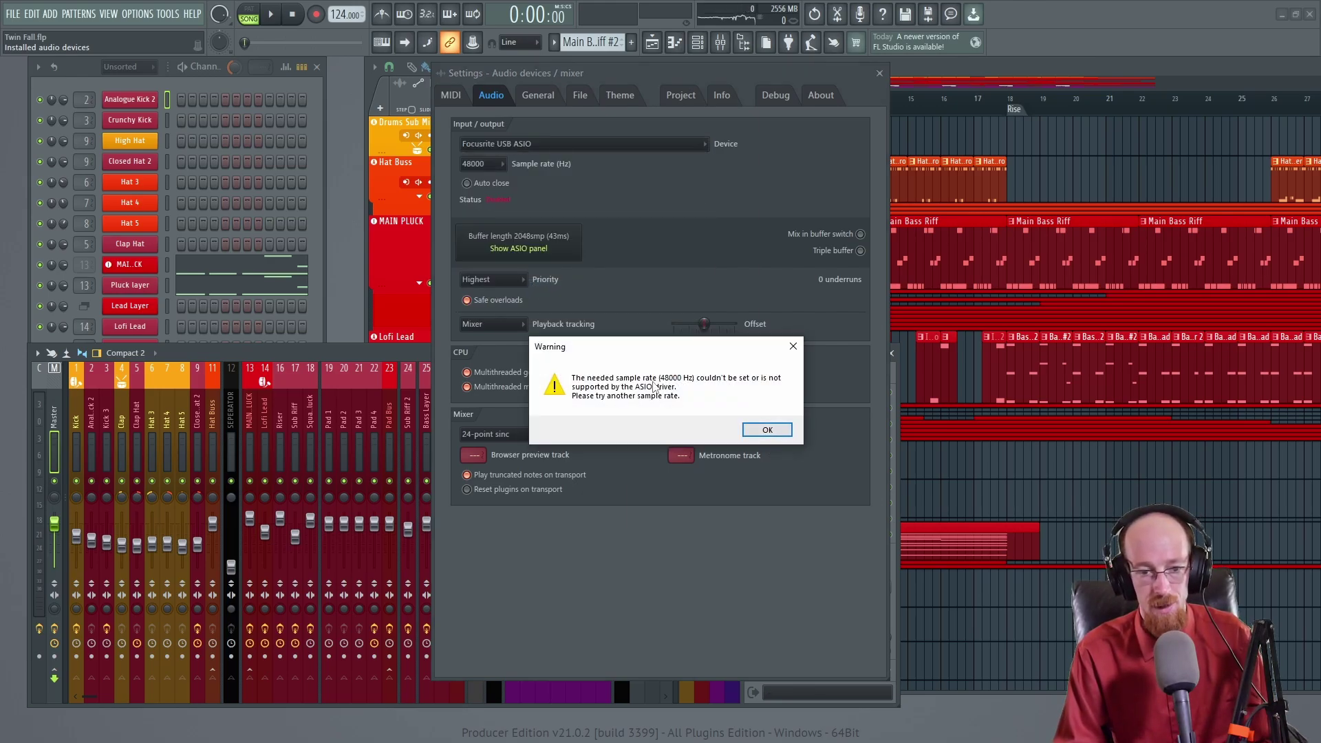
pyautogui.click(785, 431)
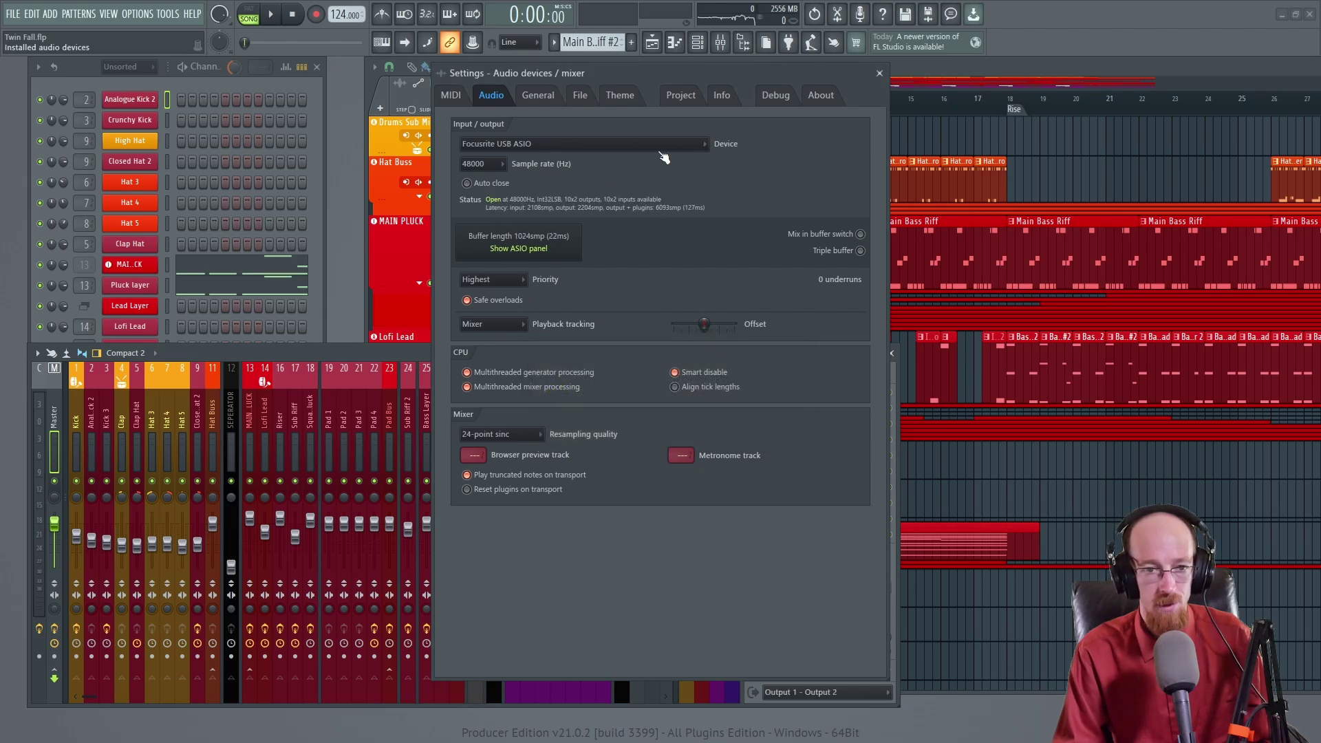
# Check the Focusrite interface's buffer size, leave it at 1024 samples, and close its settings.
pyautogui.click(538, 248)
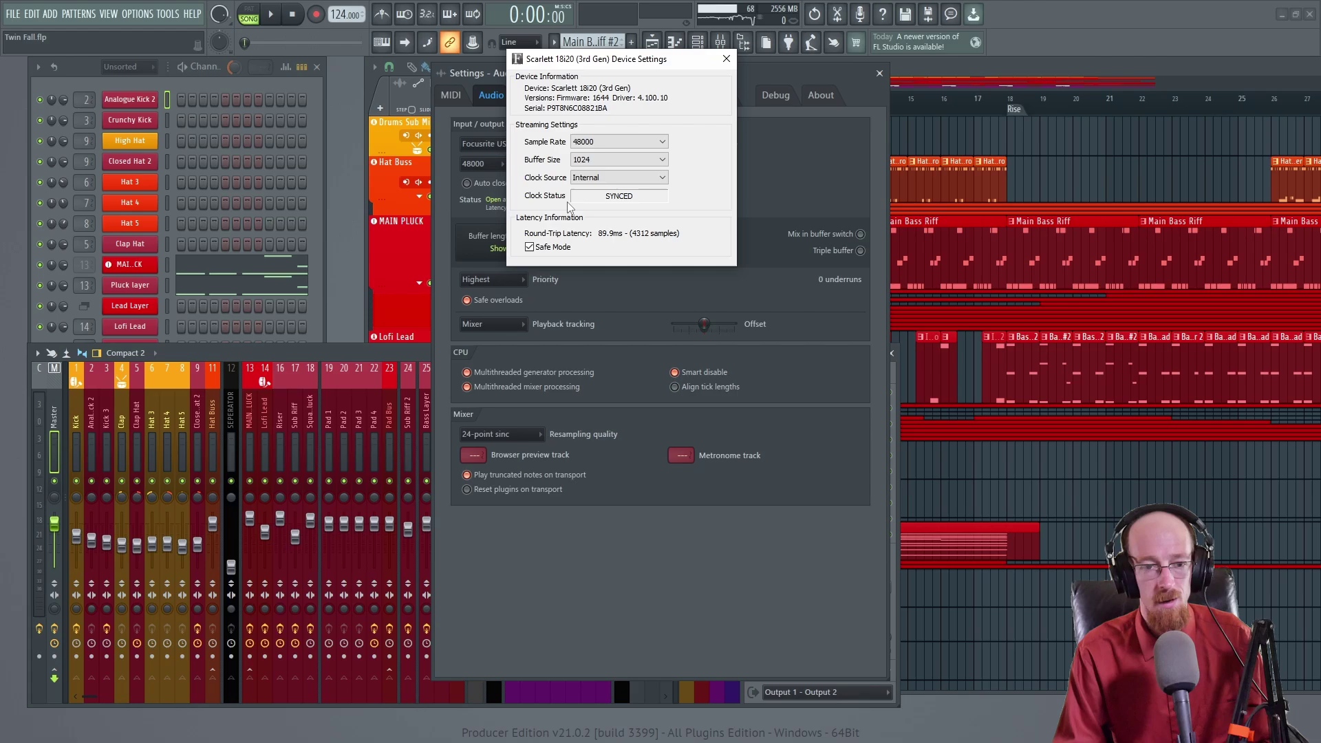
pyautogui.click(636, 159)
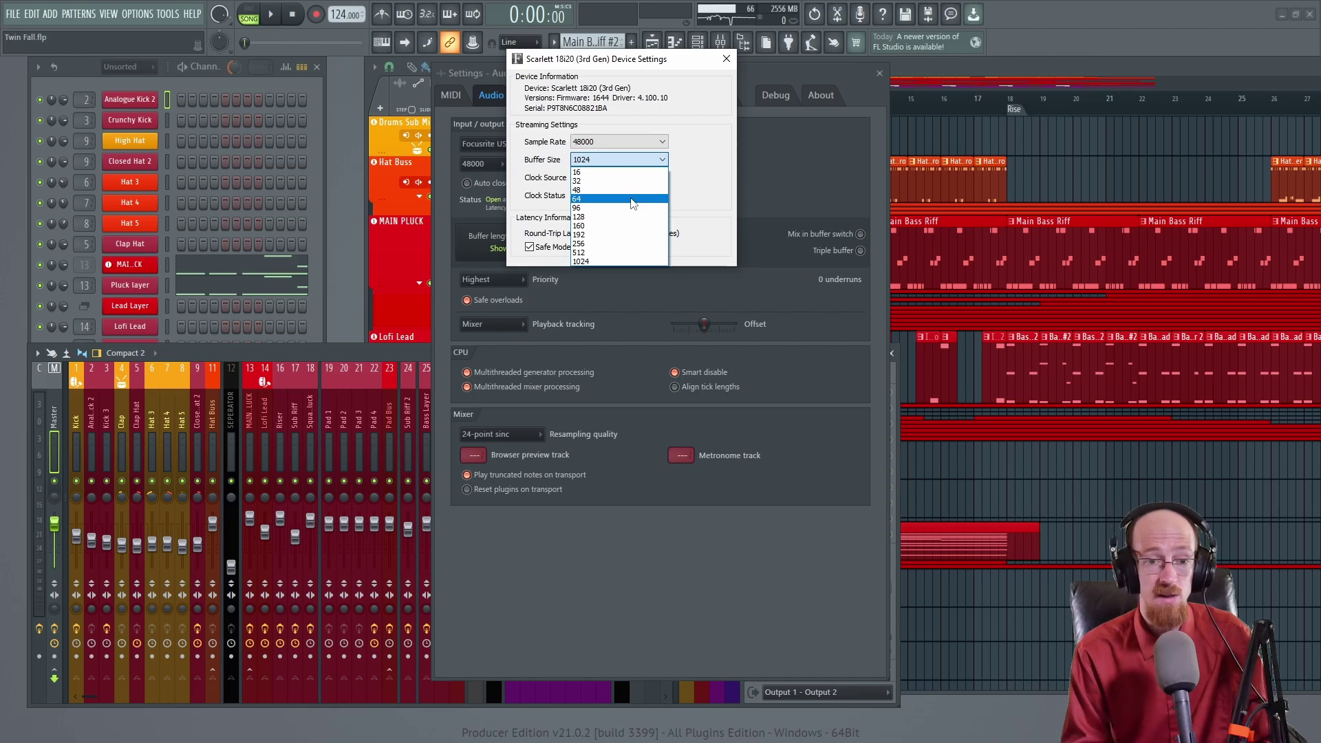
pyautogui.click(607, 261)
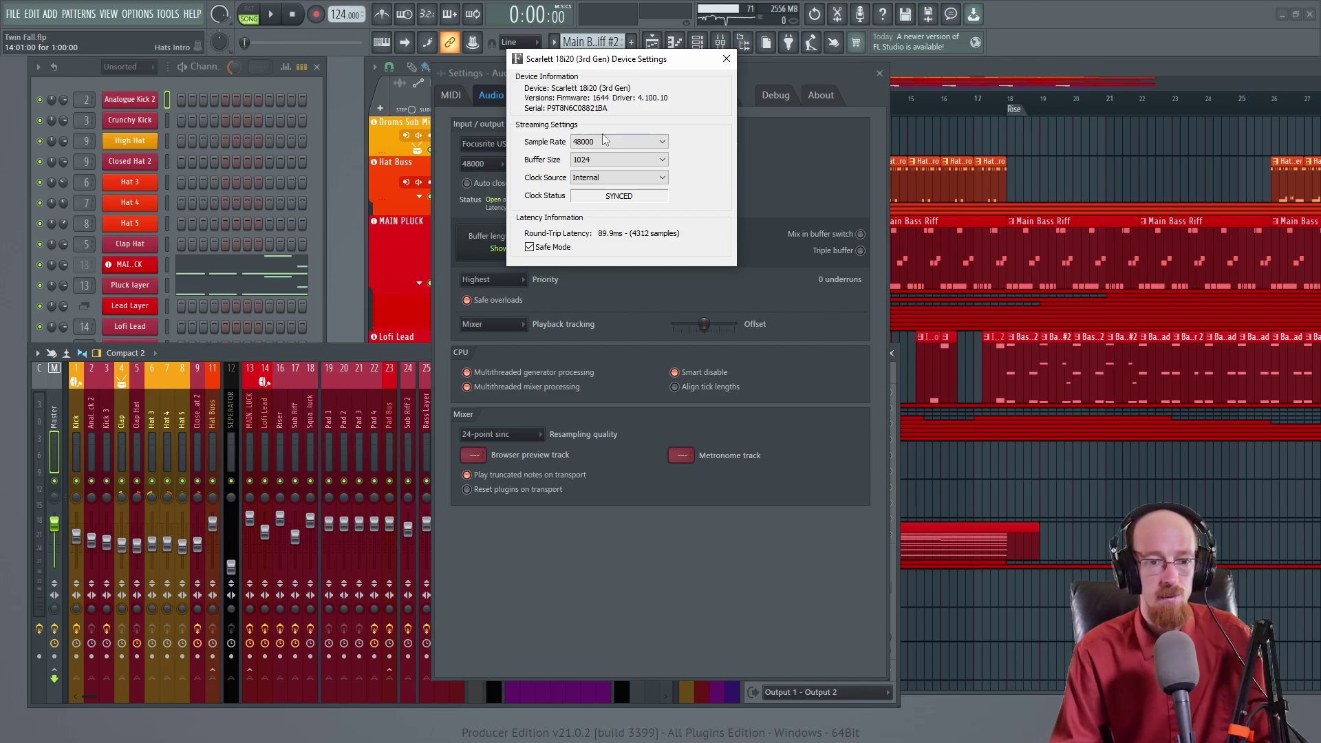
pyautogui.click(731, 62)
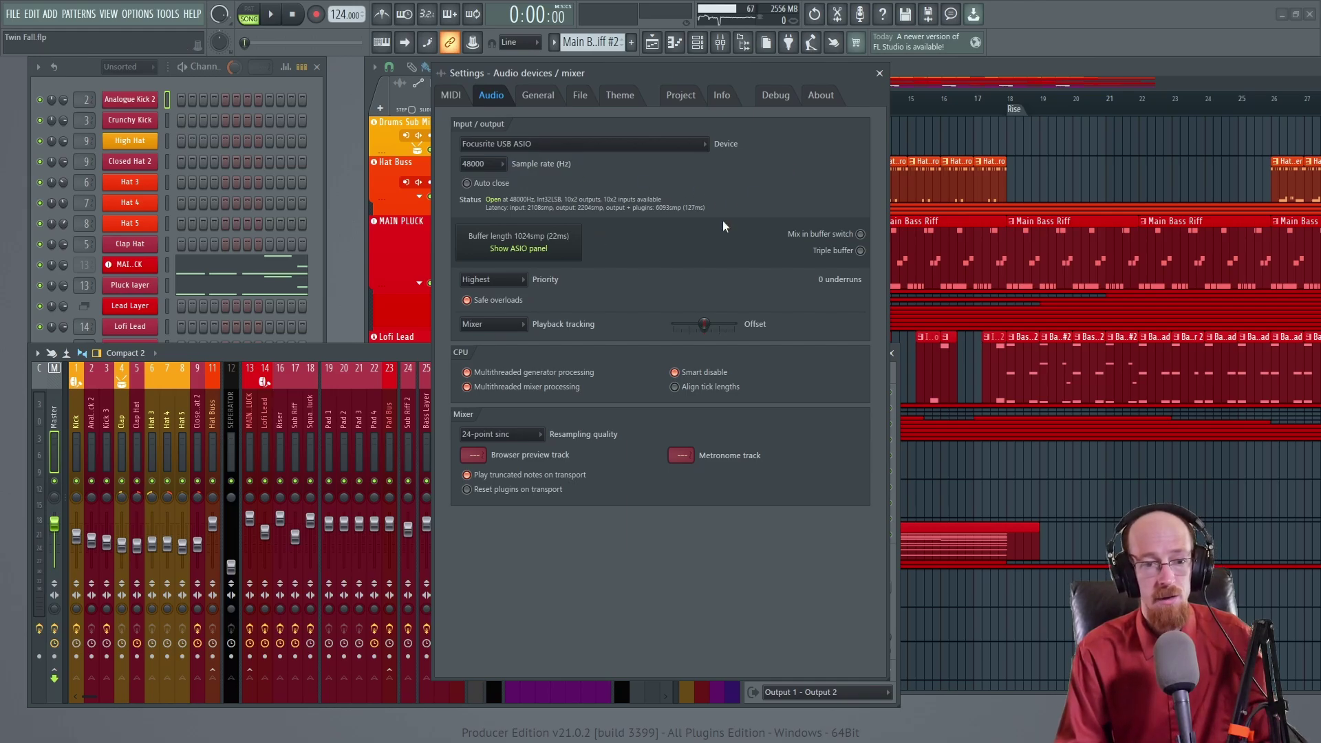
# Close the audio settings and bring the Twin Fall playlist in front of the mixer.
pyautogui.click(879, 73)
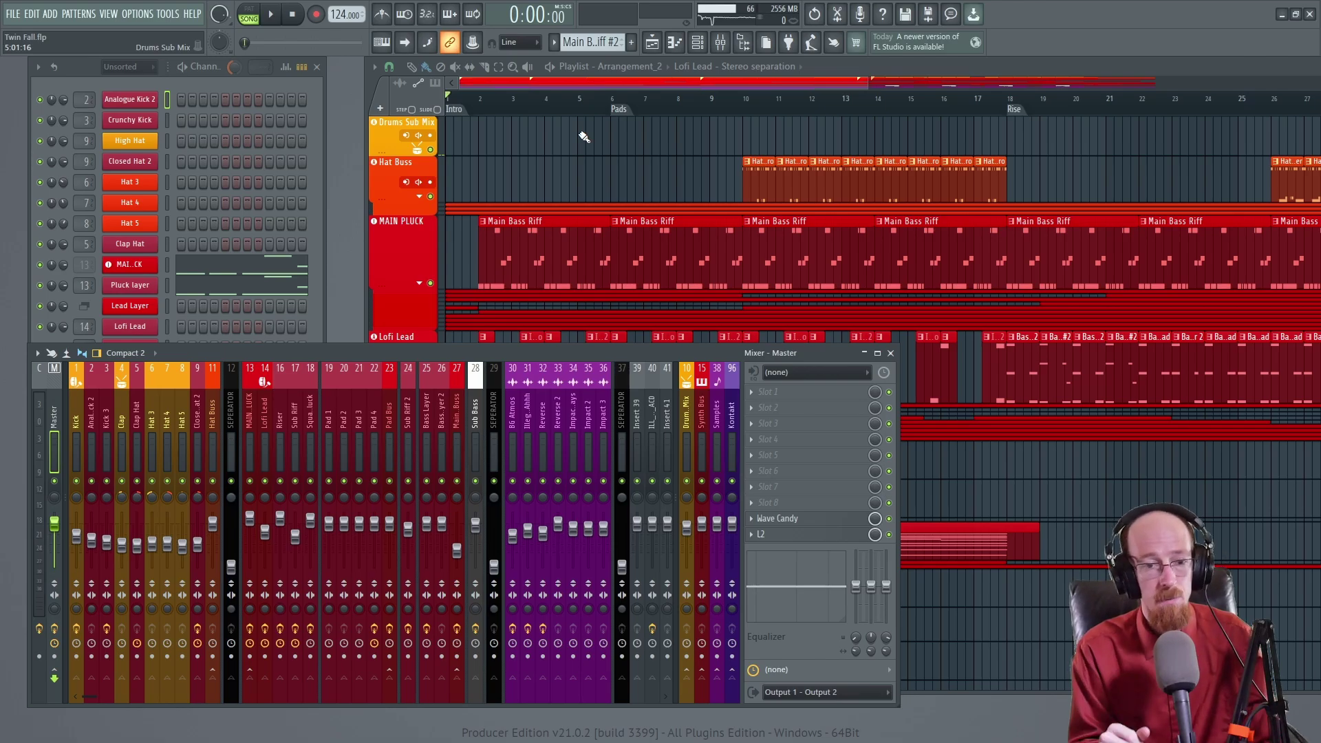
pyautogui.click(790, 168)
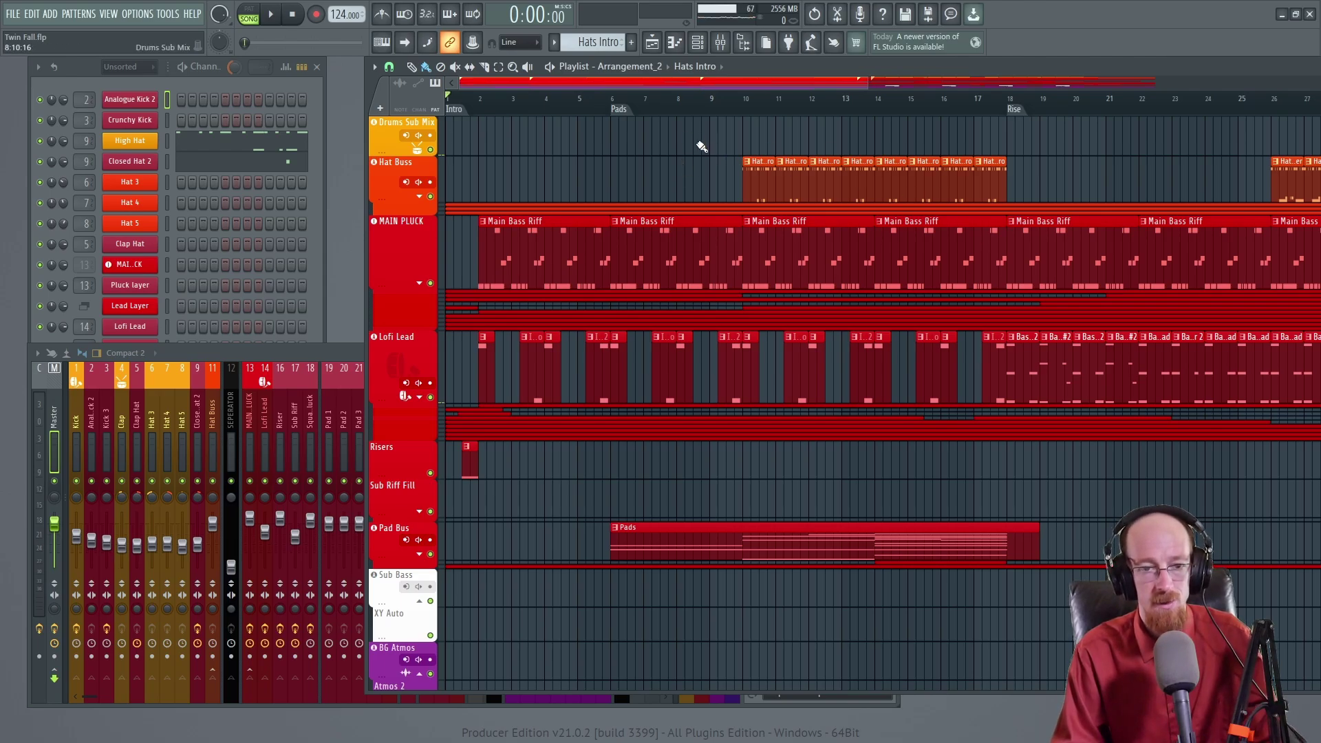
# Zoom the playlist out and select mixer insert 13, MAIN PLUCK, to view its effects.
pyautogui.scroll(-2, 709, 144)
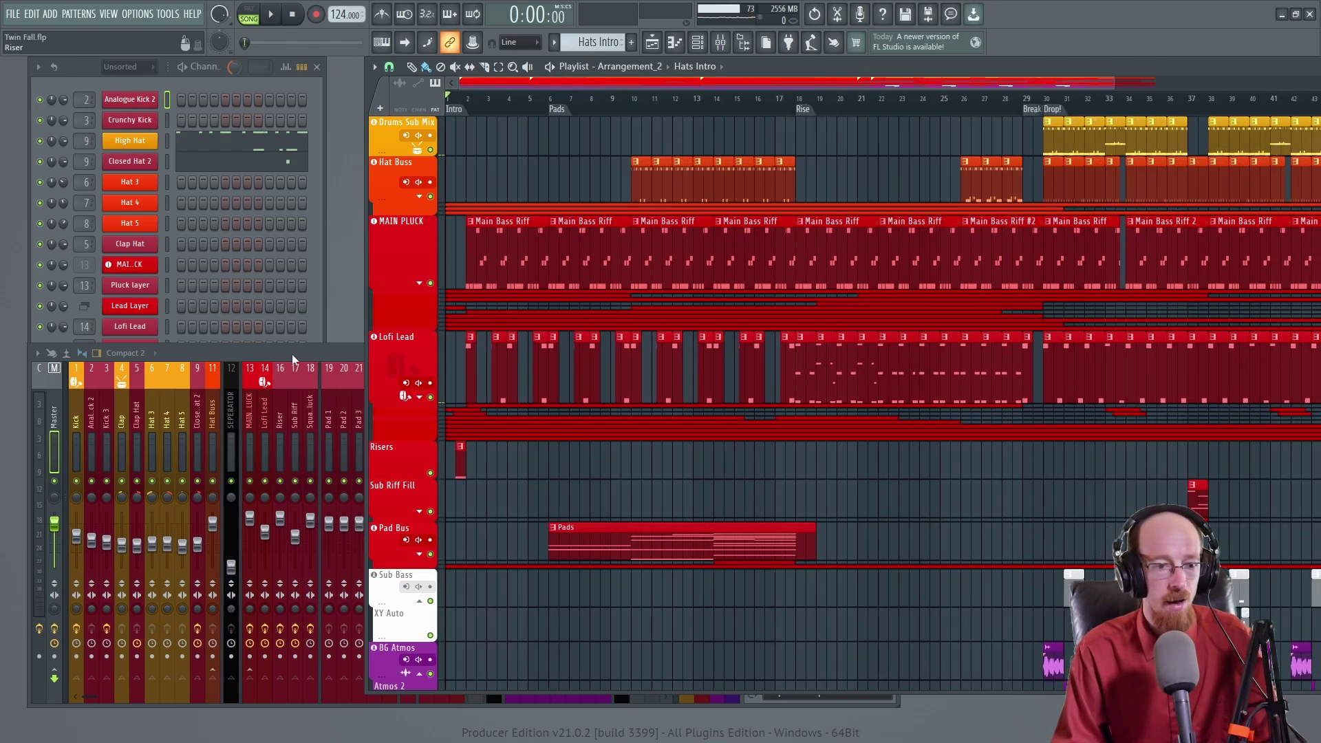
pyautogui.click(104, 453)
pyautogui.click(79, 423)
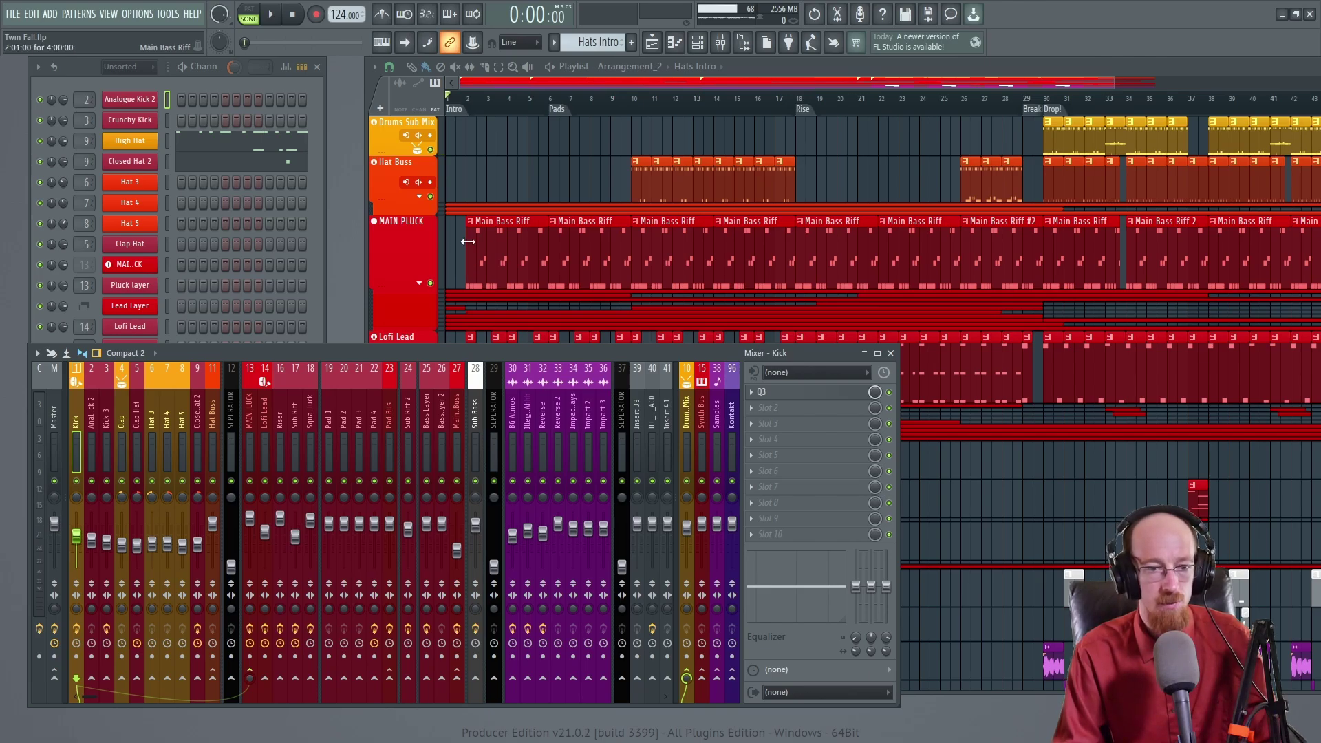
pyautogui.click(250, 433)
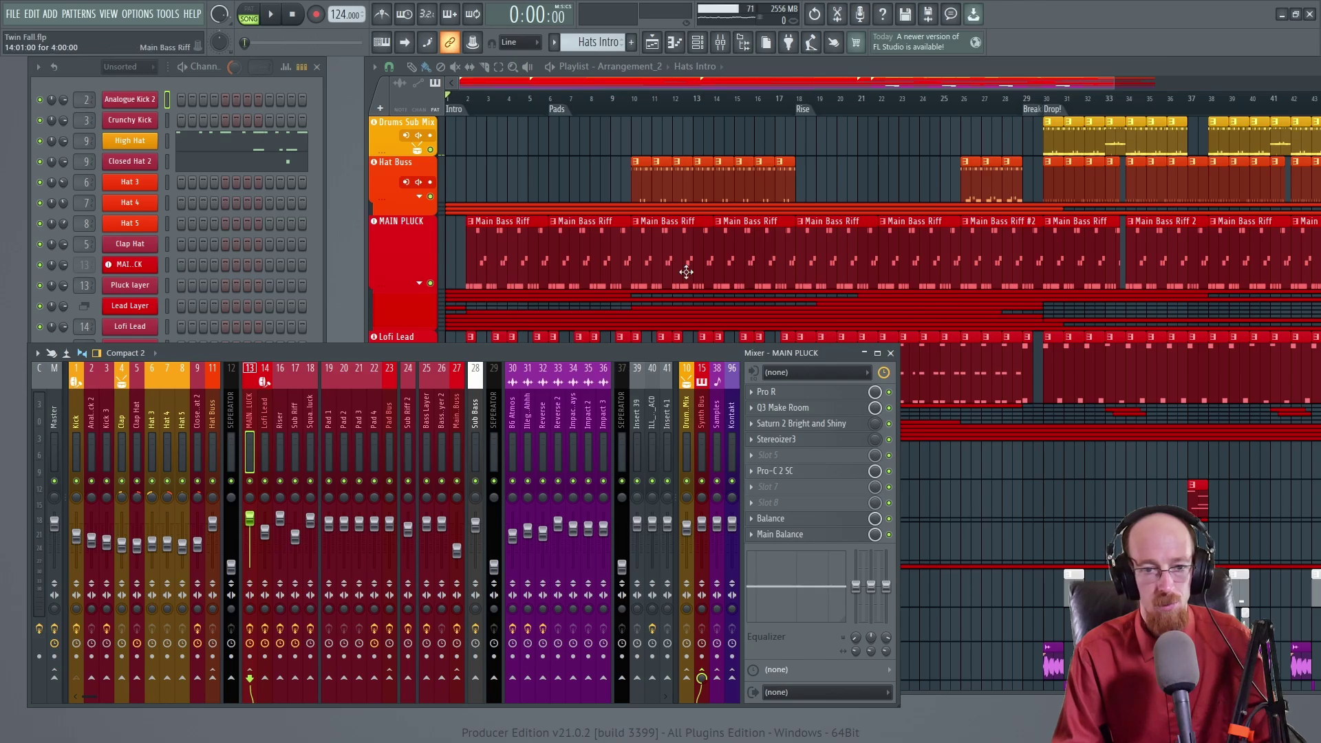
# Consolidate the MAIN PLUCK track from song start into an audio clip on Track 6.
pyautogui.rightClick(391, 249)
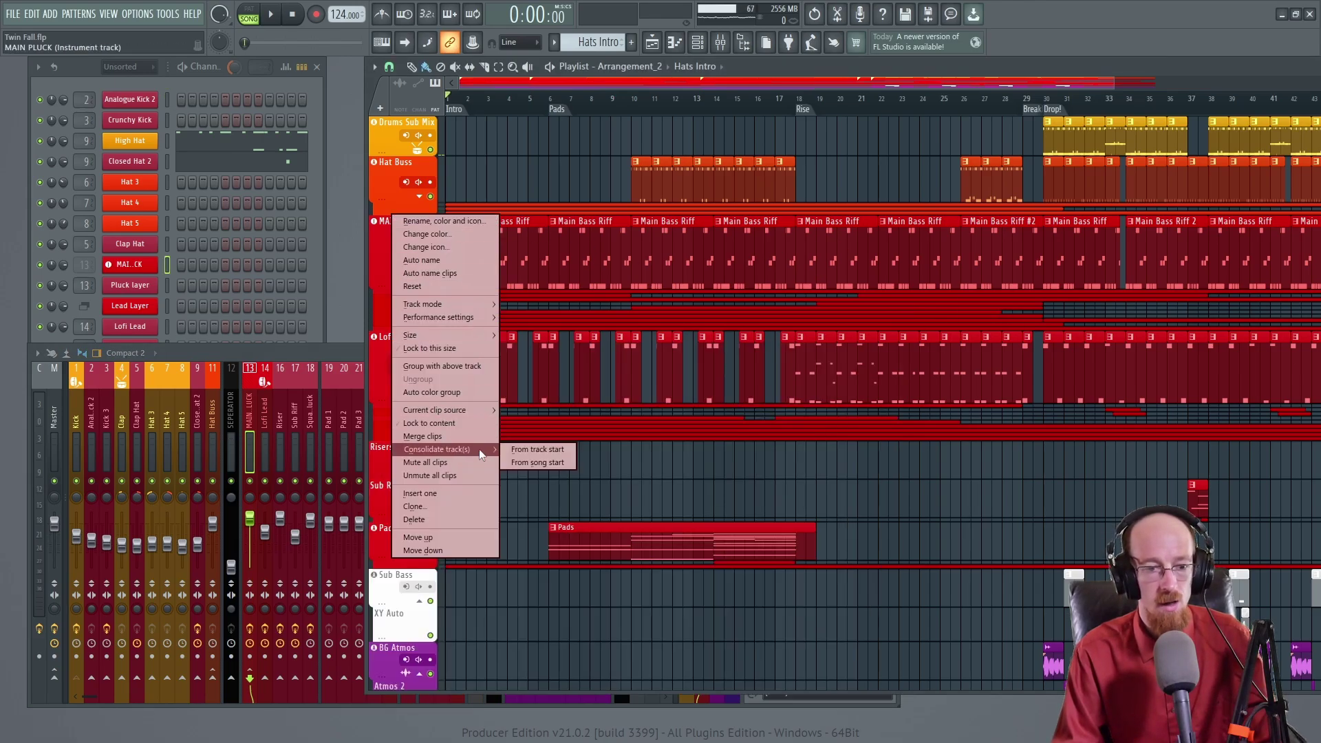
pyautogui.click(547, 449)
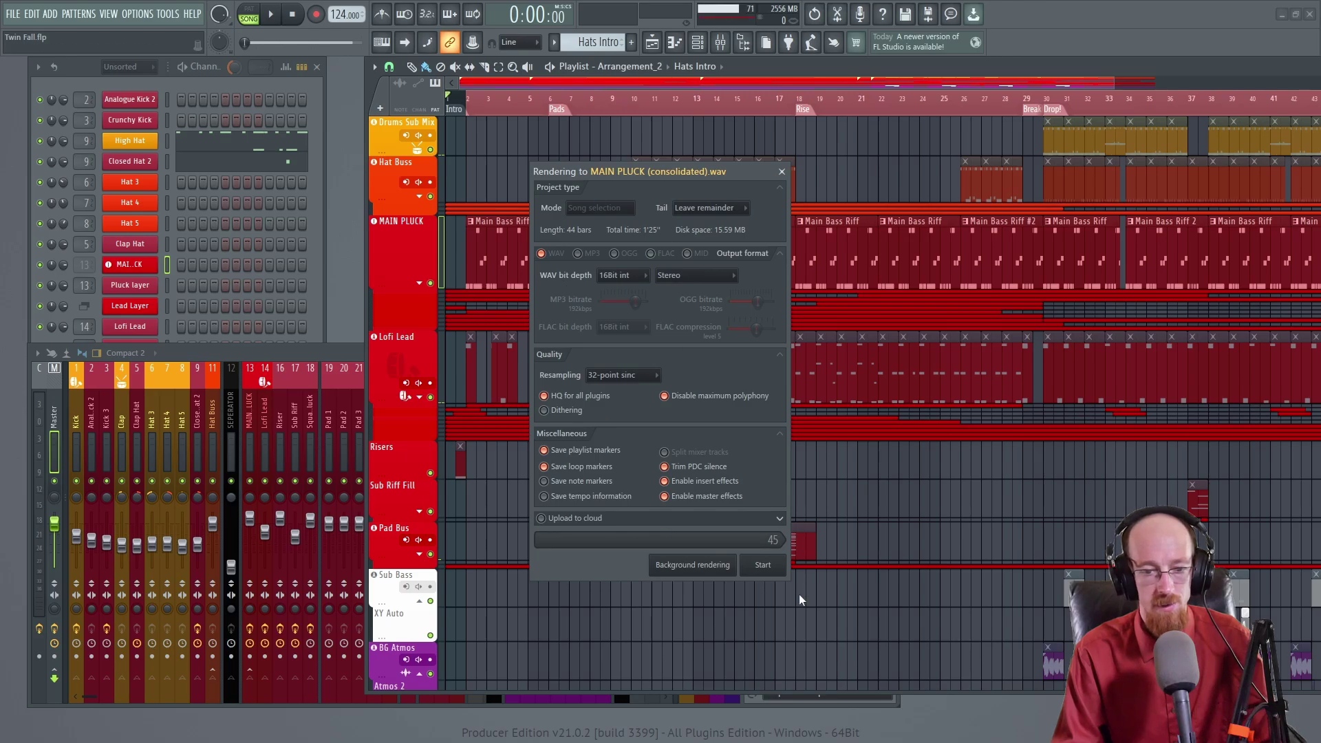
pyautogui.click(762, 564)
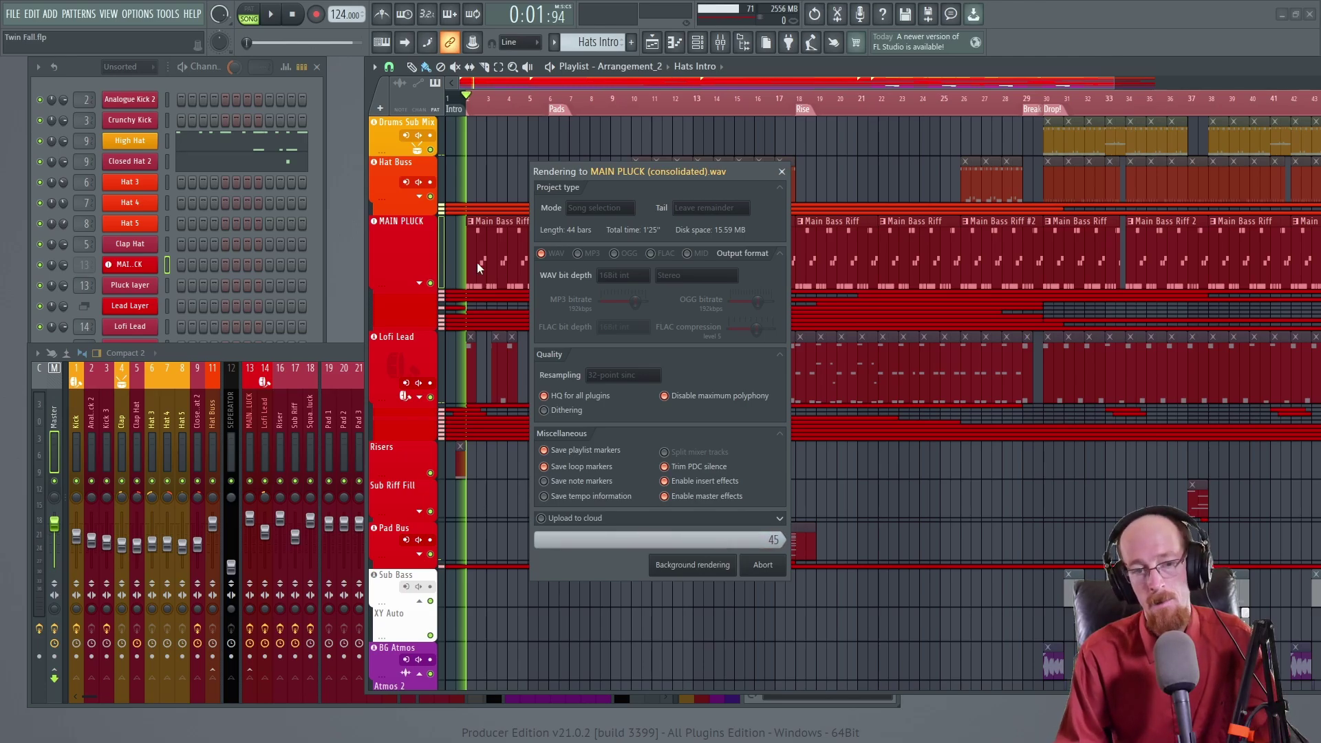
pyautogui.click(767, 429)
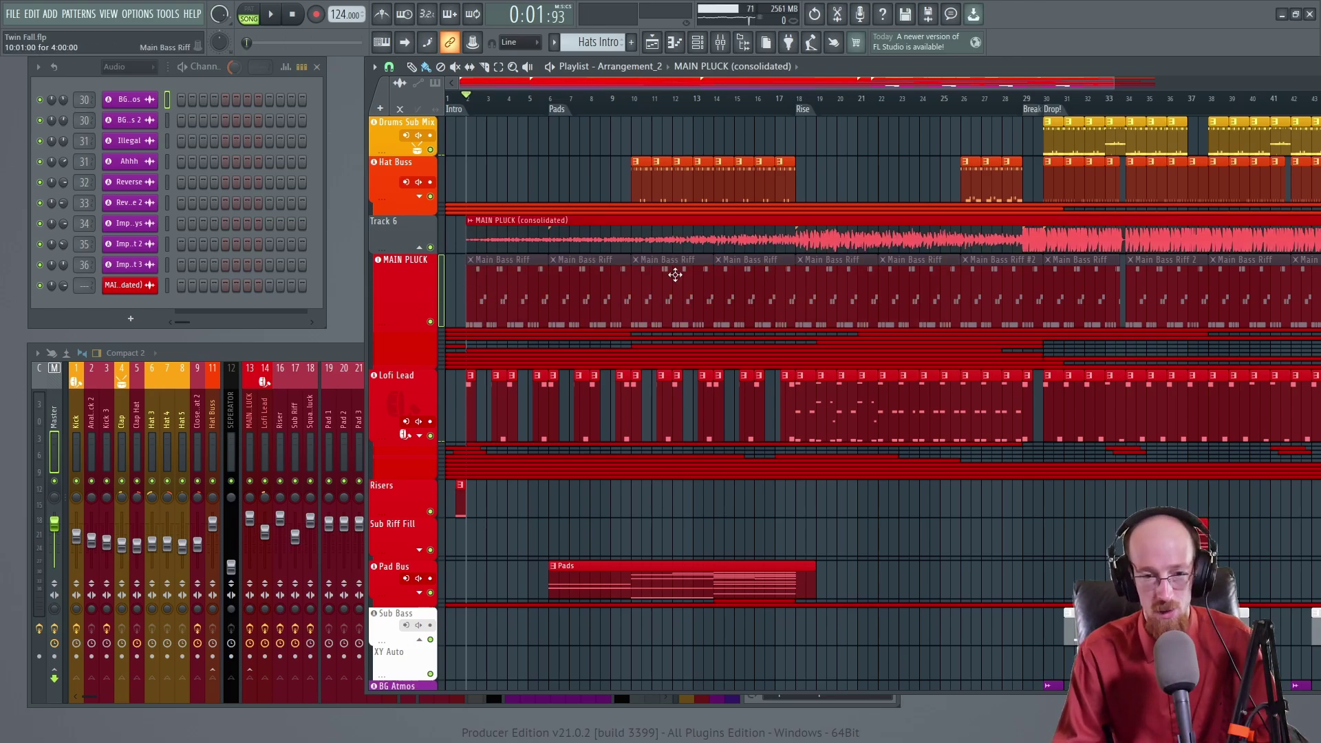
# Play and stop the song to hear the bounced track, then bring the mixer forward.
pyautogui.press('space')
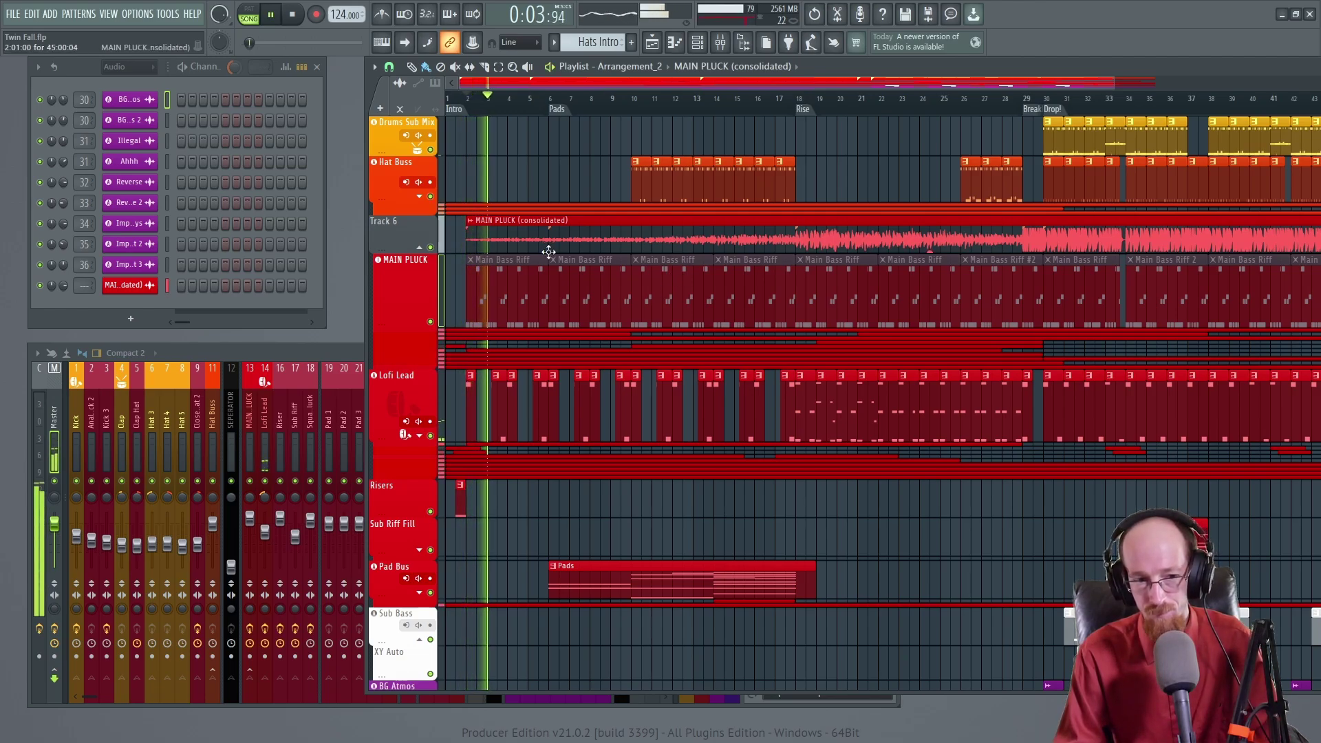
pyautogui.press('space')
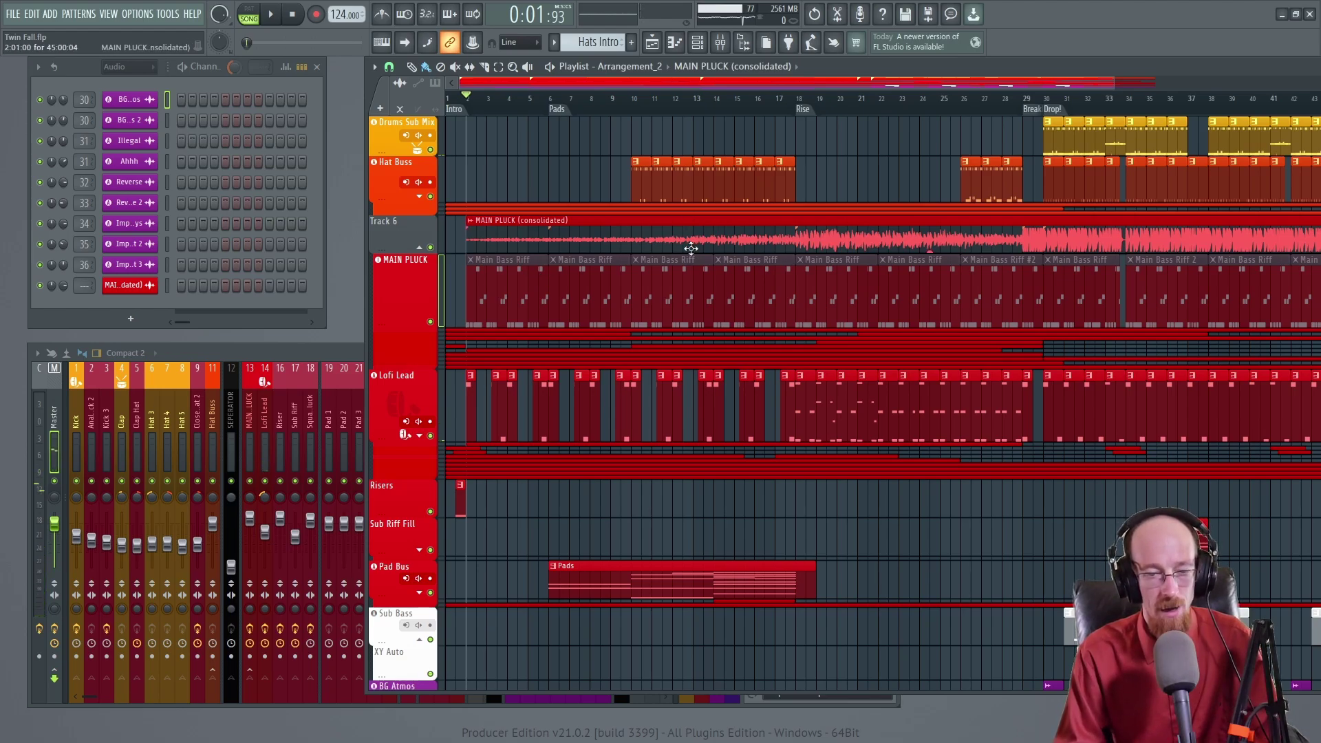
pyautogui.click(66, 415)
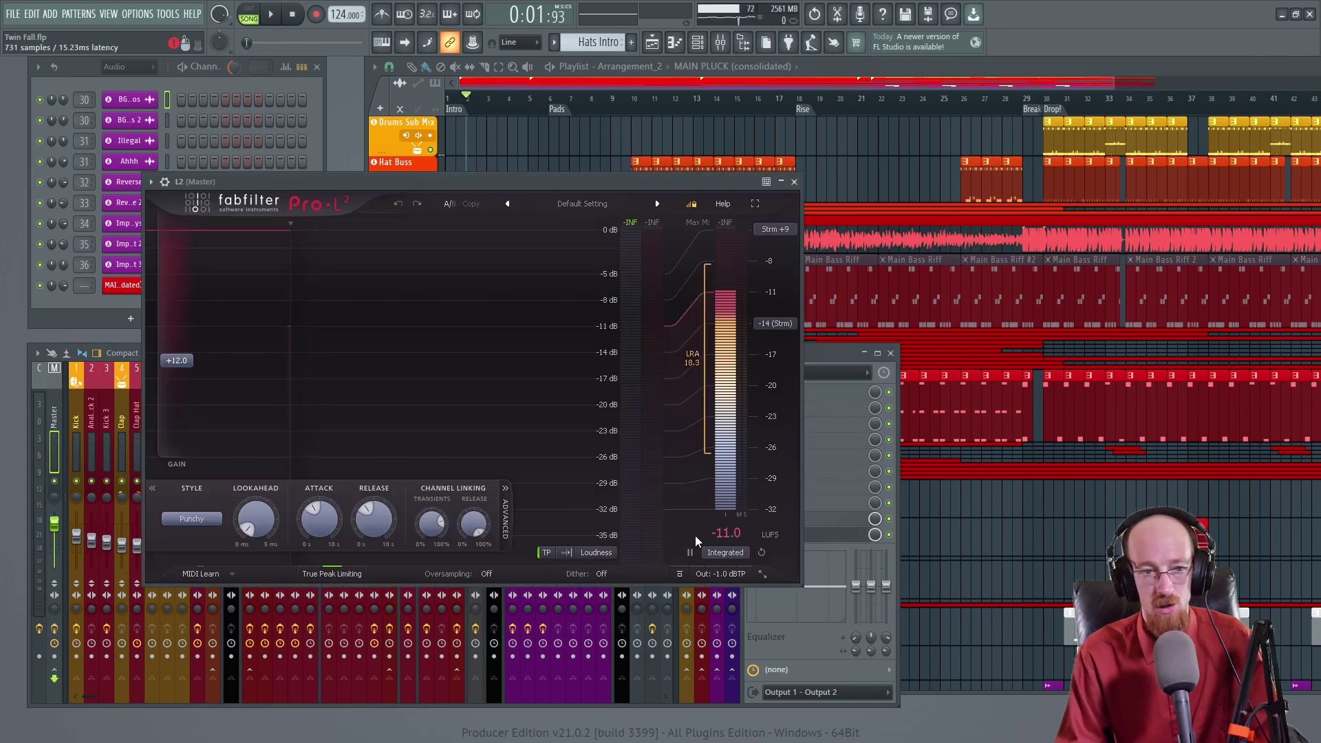
# Open the Master's Pro-L 2 limiter, then close its window again.
pyautogui.click(831, 537)
pyautogui.click(794, 182)
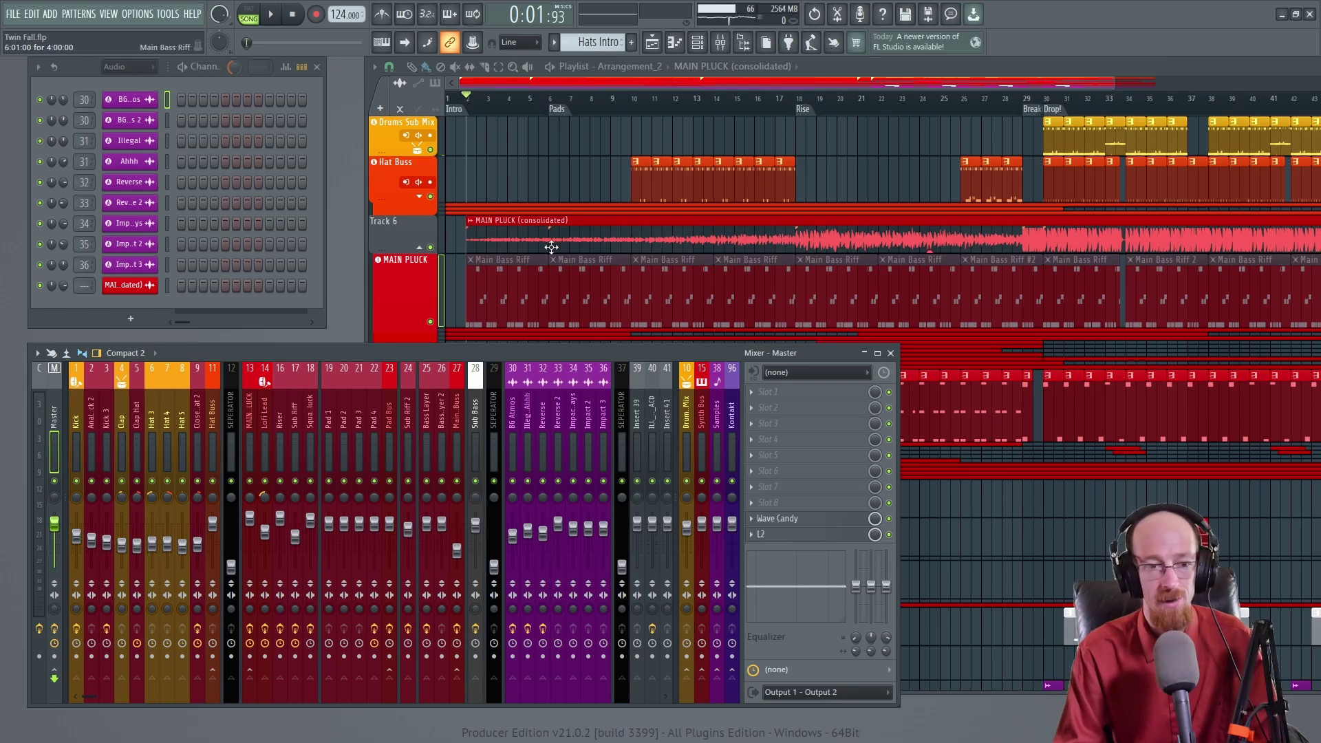
# Hide the mixer and undo twice to remove the MAIN PLUCK consolidation.
pyautogui.press('F9')
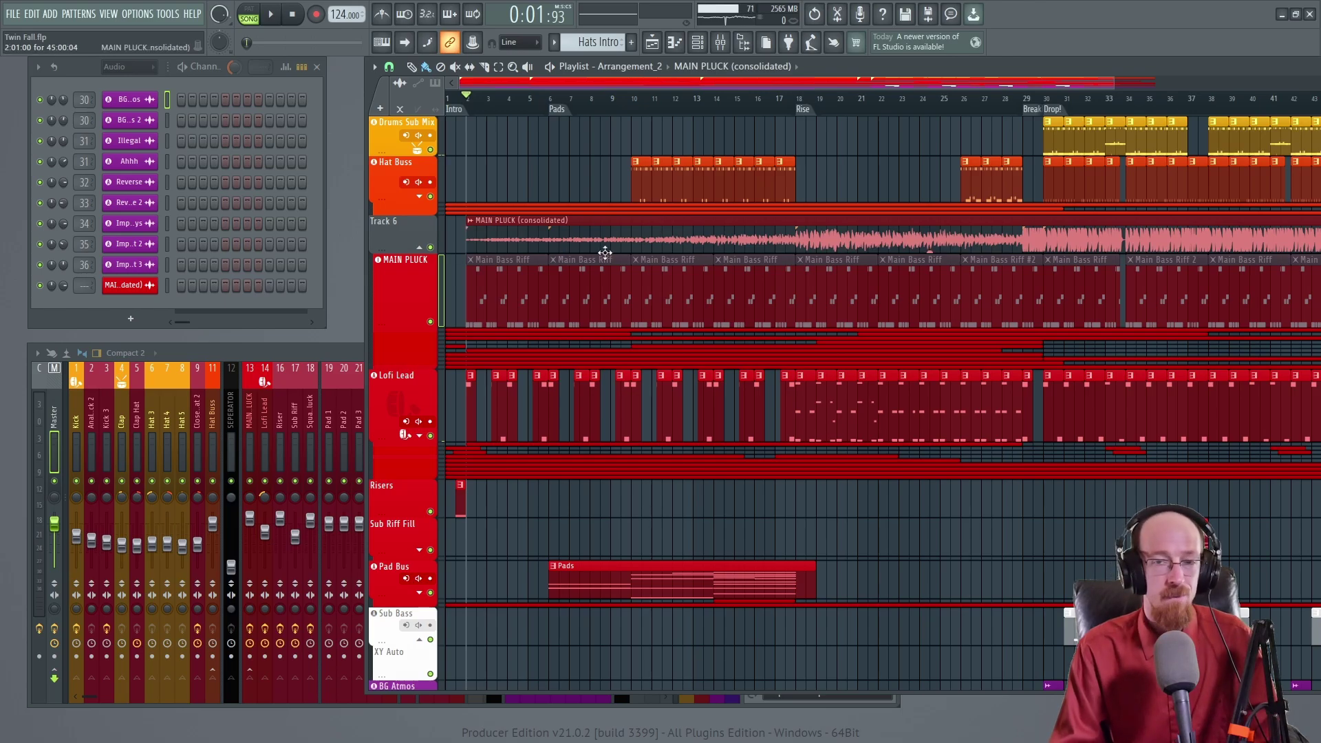
pyautogui.hotkey('ctrl', 'z')
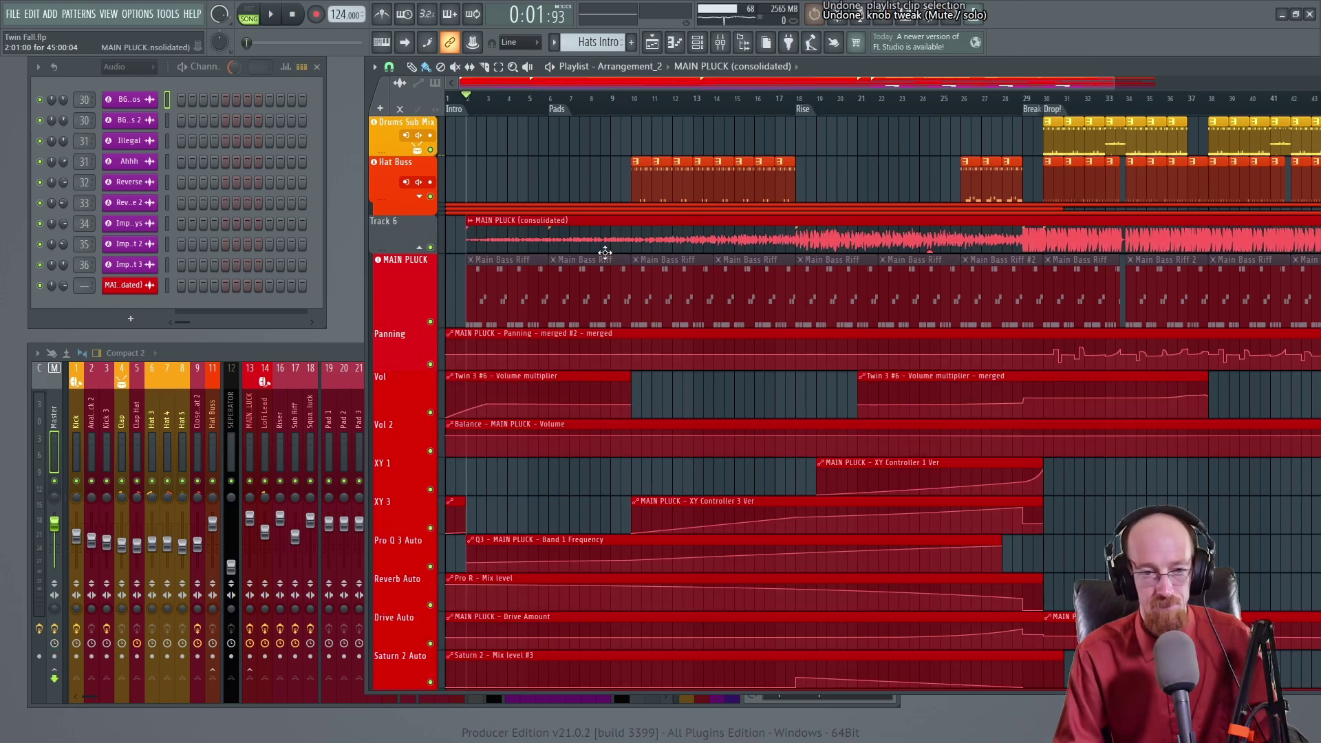
pyautogui.hotkey('ctrl', 'z')
pyautogui.hotkey('ctrl', 'z')
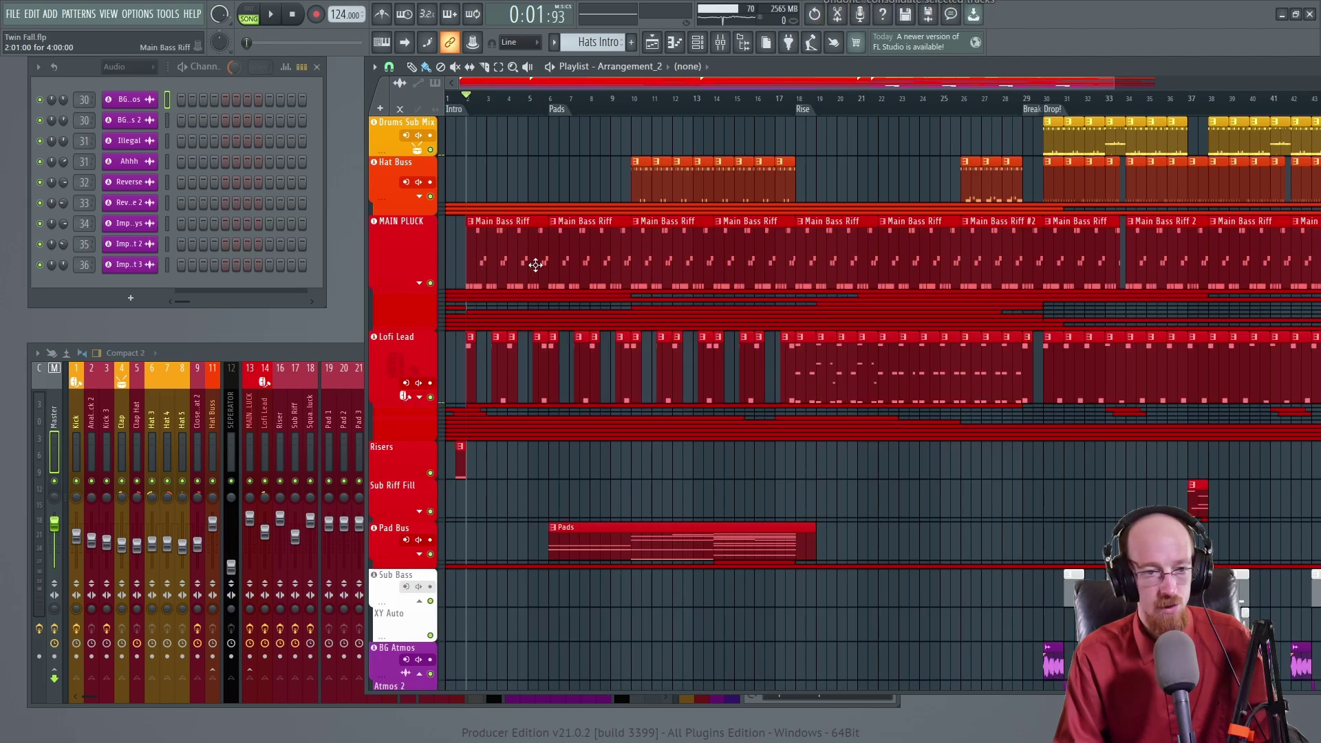
# Bring the mixer back up with the Kick insert selected.
pyautogui.click(330, 355)
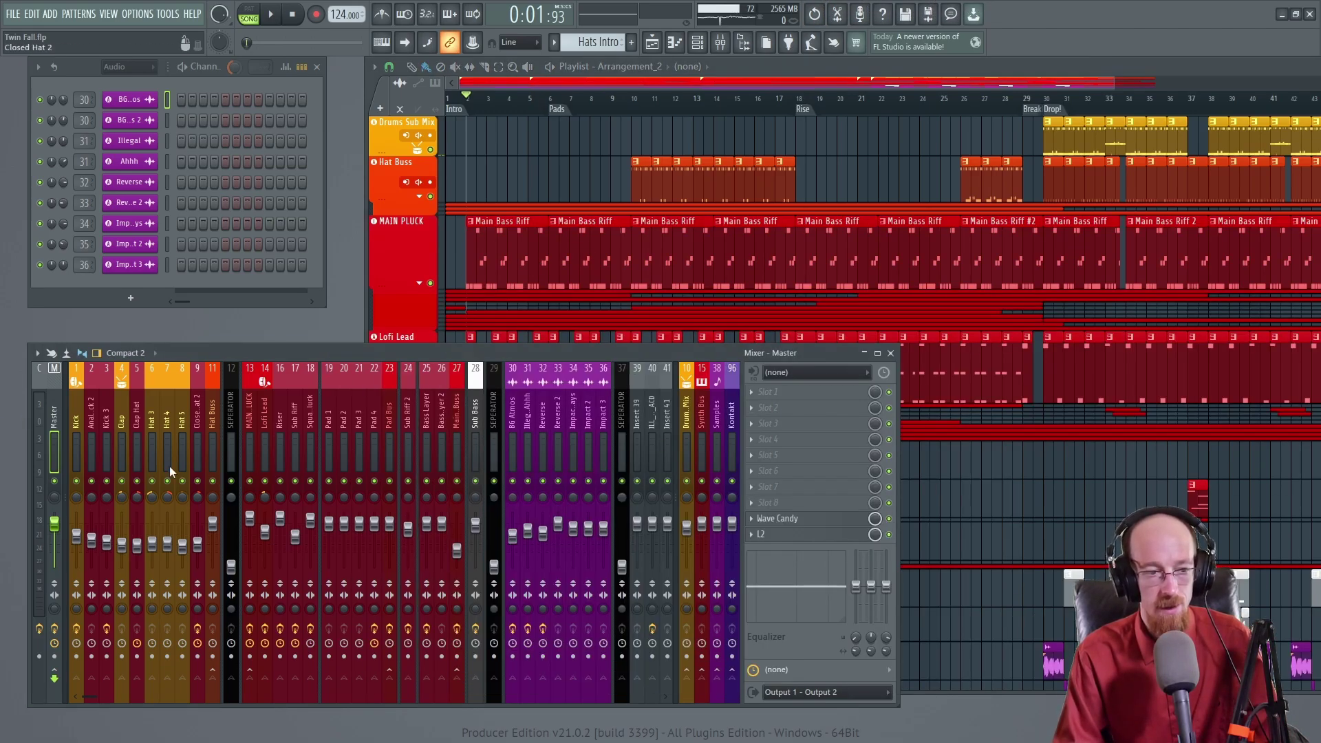
pyautogui.click(76, 426)
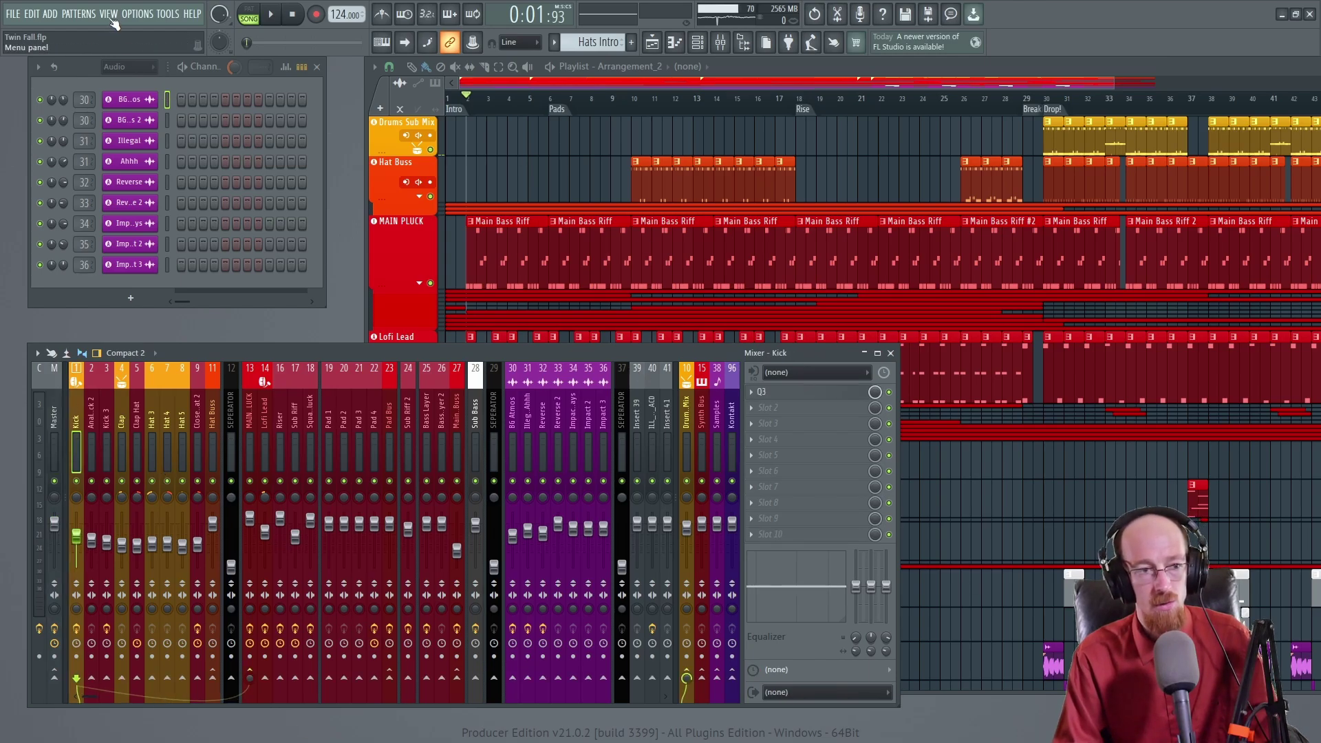
pyautogui.click(143, 14)
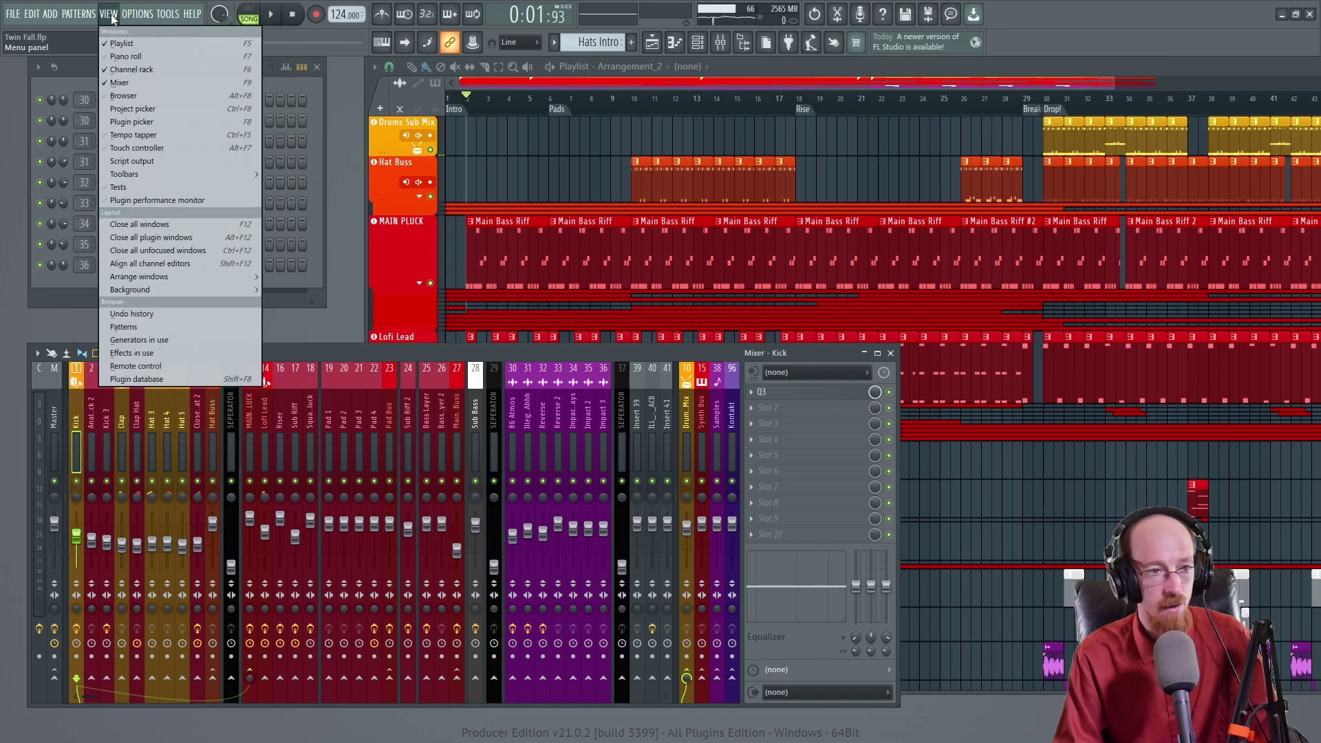
pyautogui.moveTo(50, 15)
pyautogui.moveTo(100, 15)
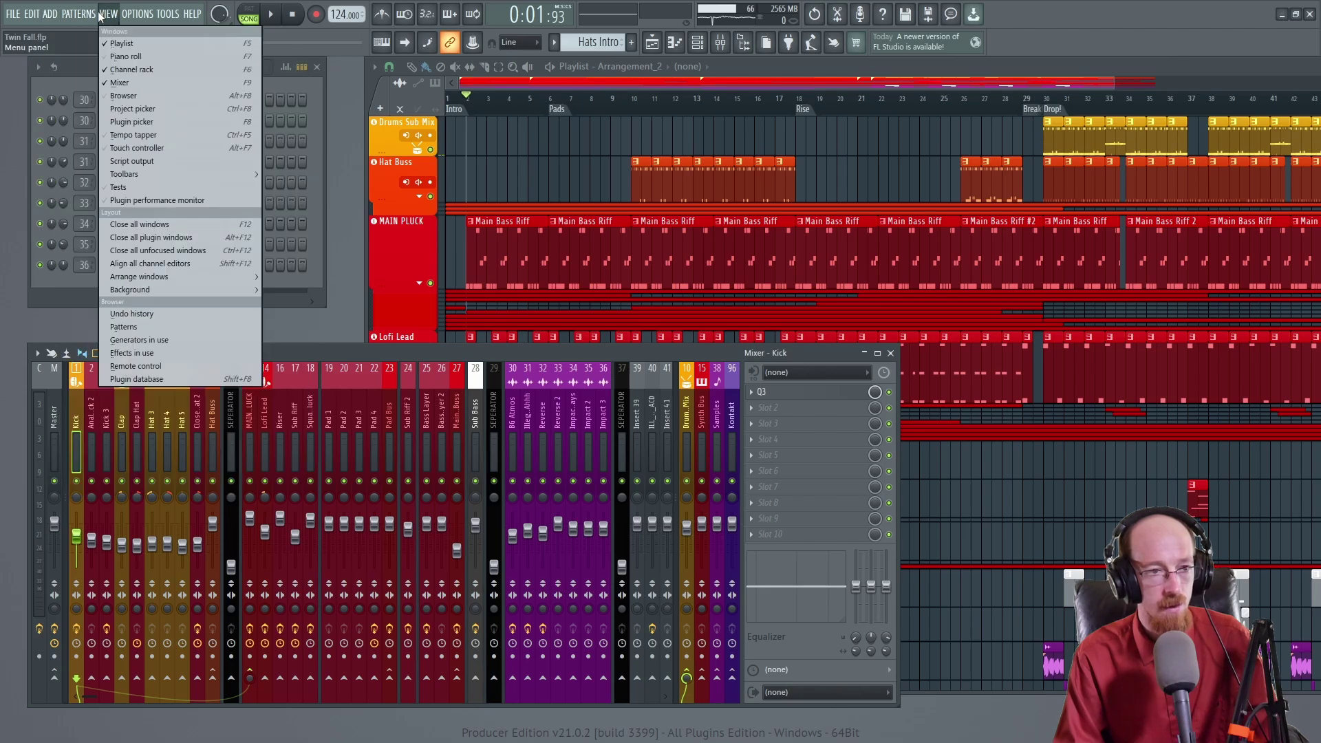
pyautogui.click(139, 200)
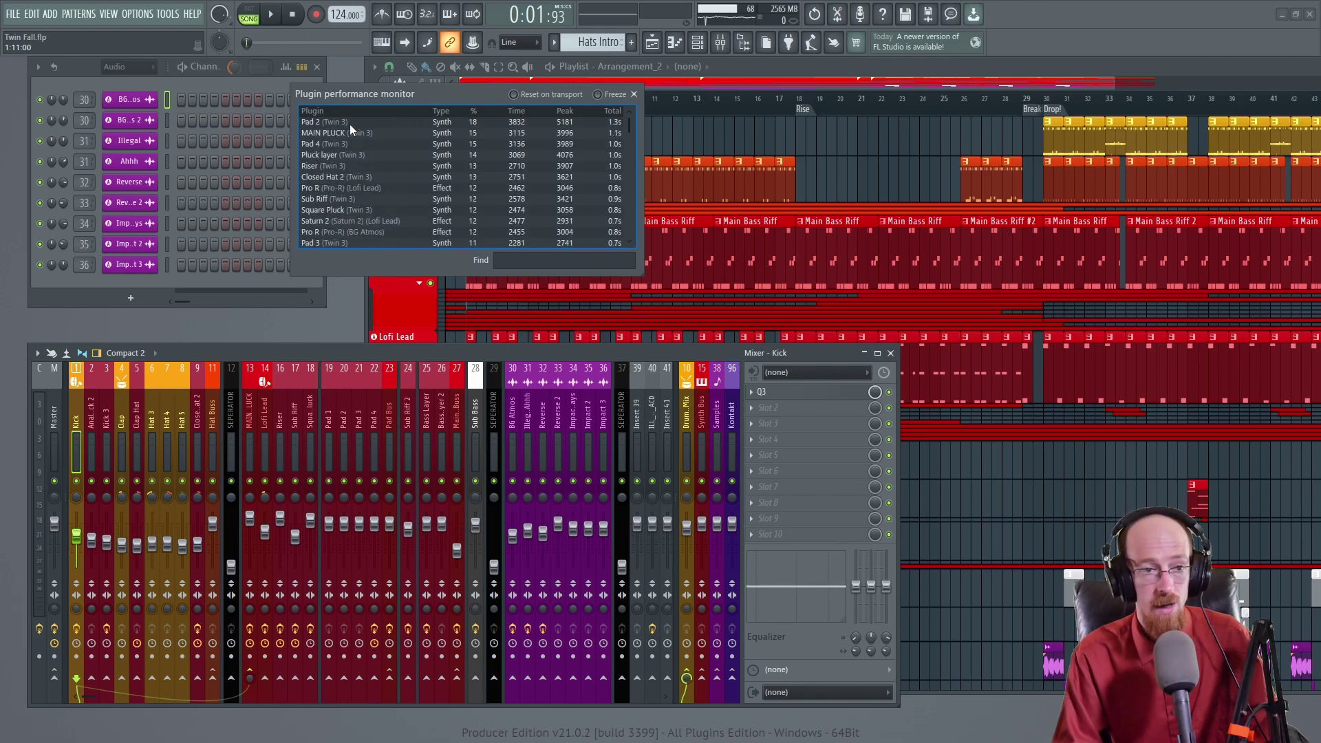
pyautogui.click(325, 125)
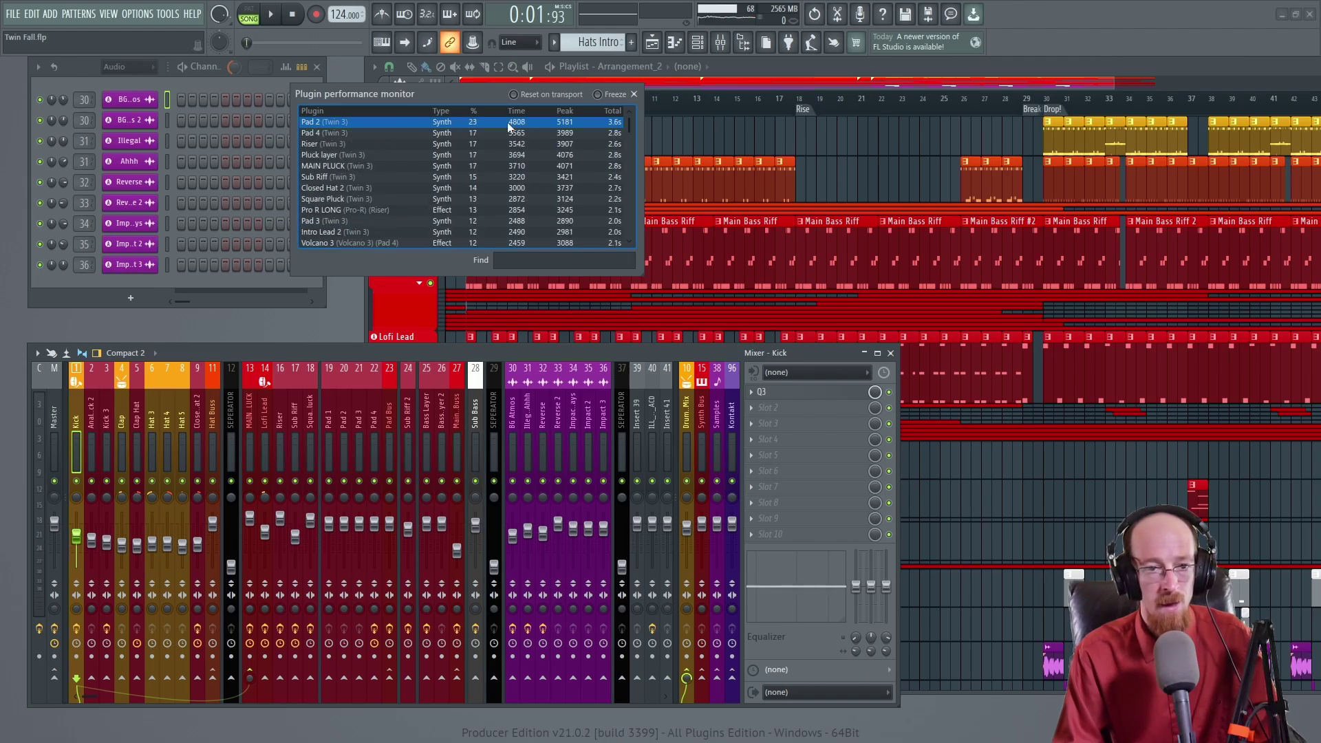
pyautogui.click(633, 94)
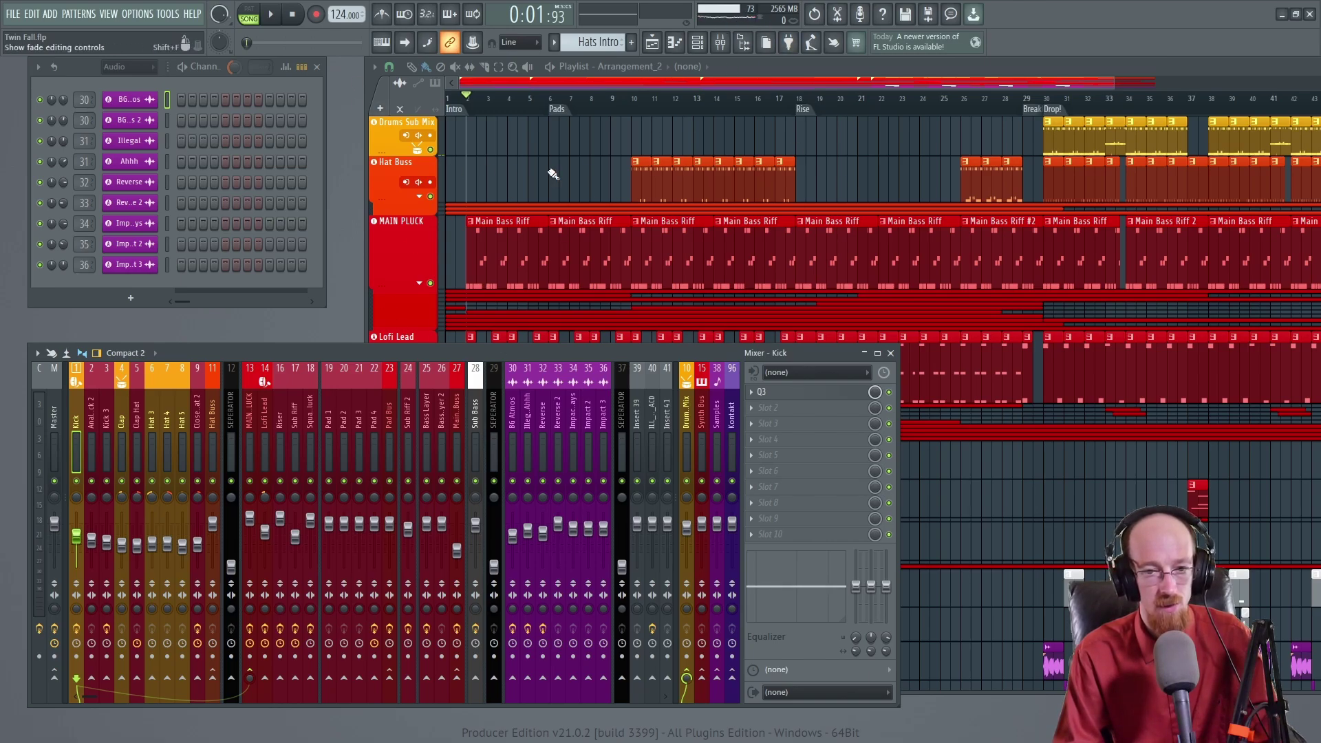
# Turn on smart disable for all plugins via Tools macros, then play and stop to check CPU load.
pyautogui.click(164, 14)
pyautogui.moveTo(198, 58)
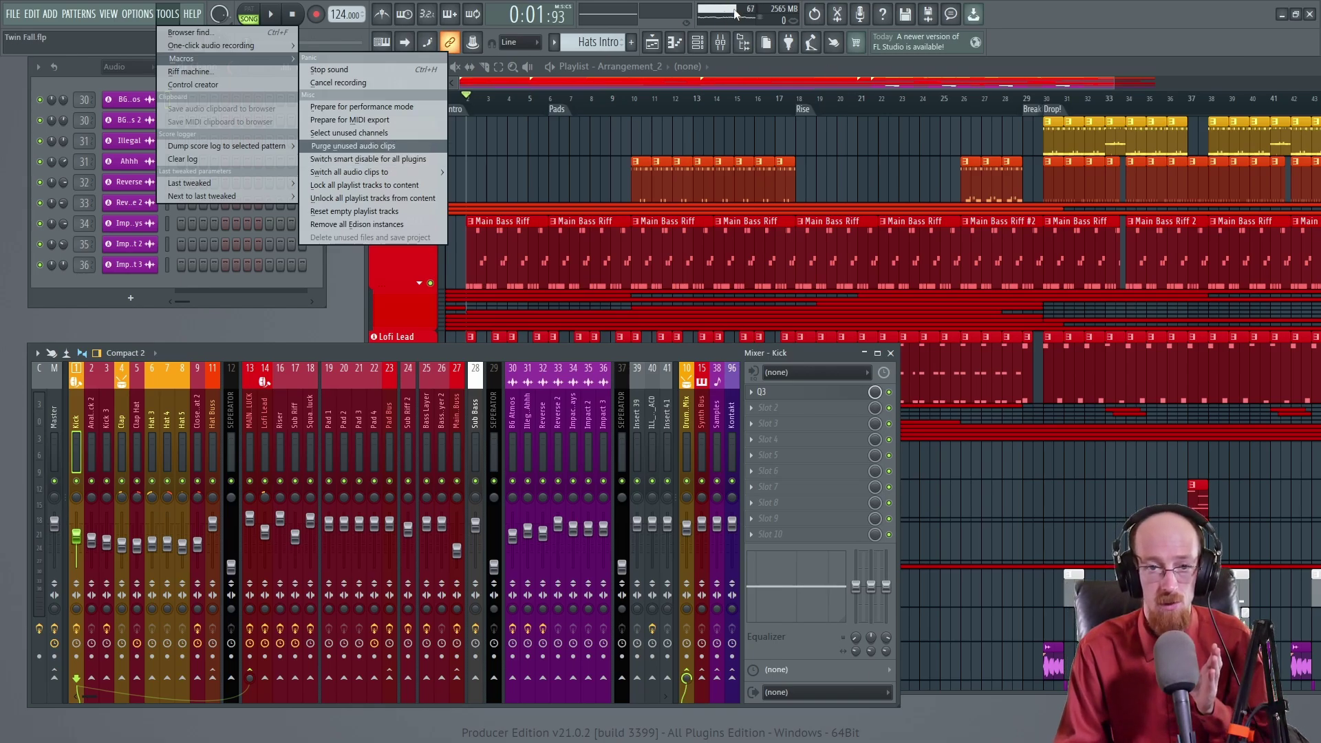
pyautogui.click(386, 159)
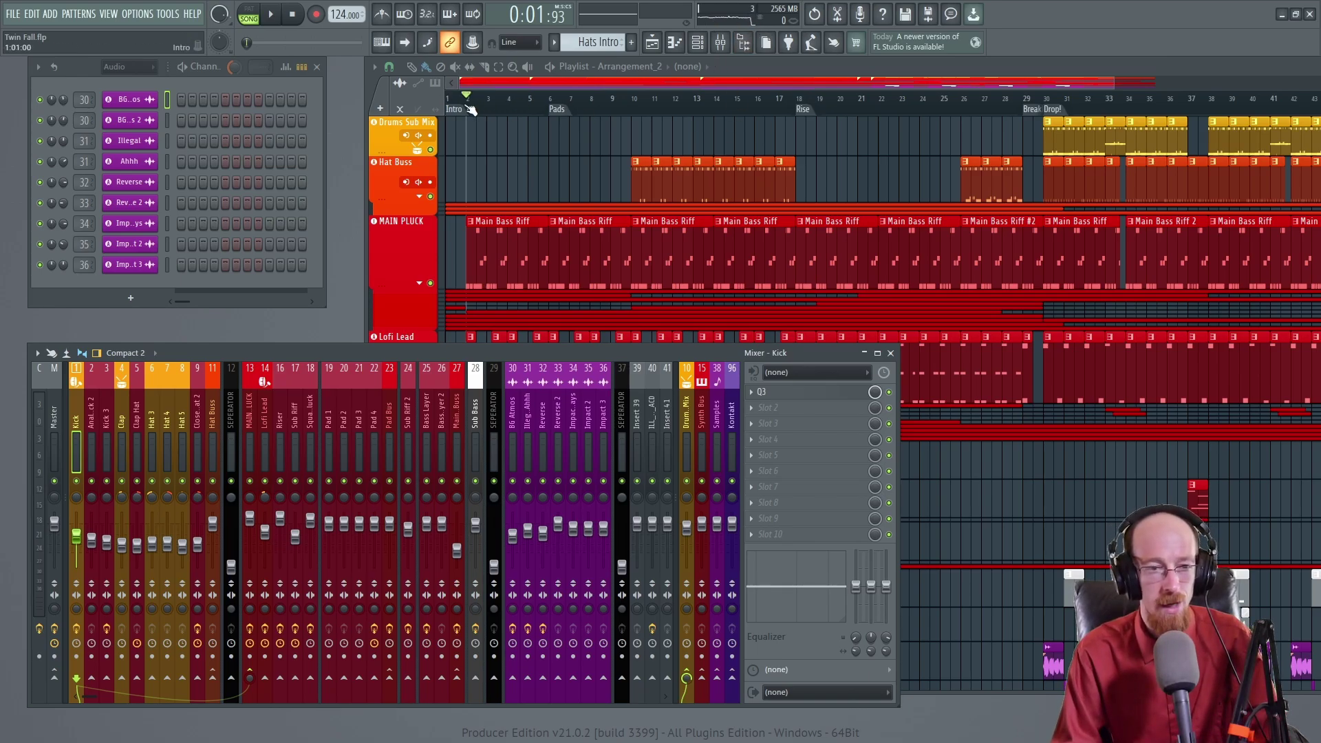
pyautogui.press('space')
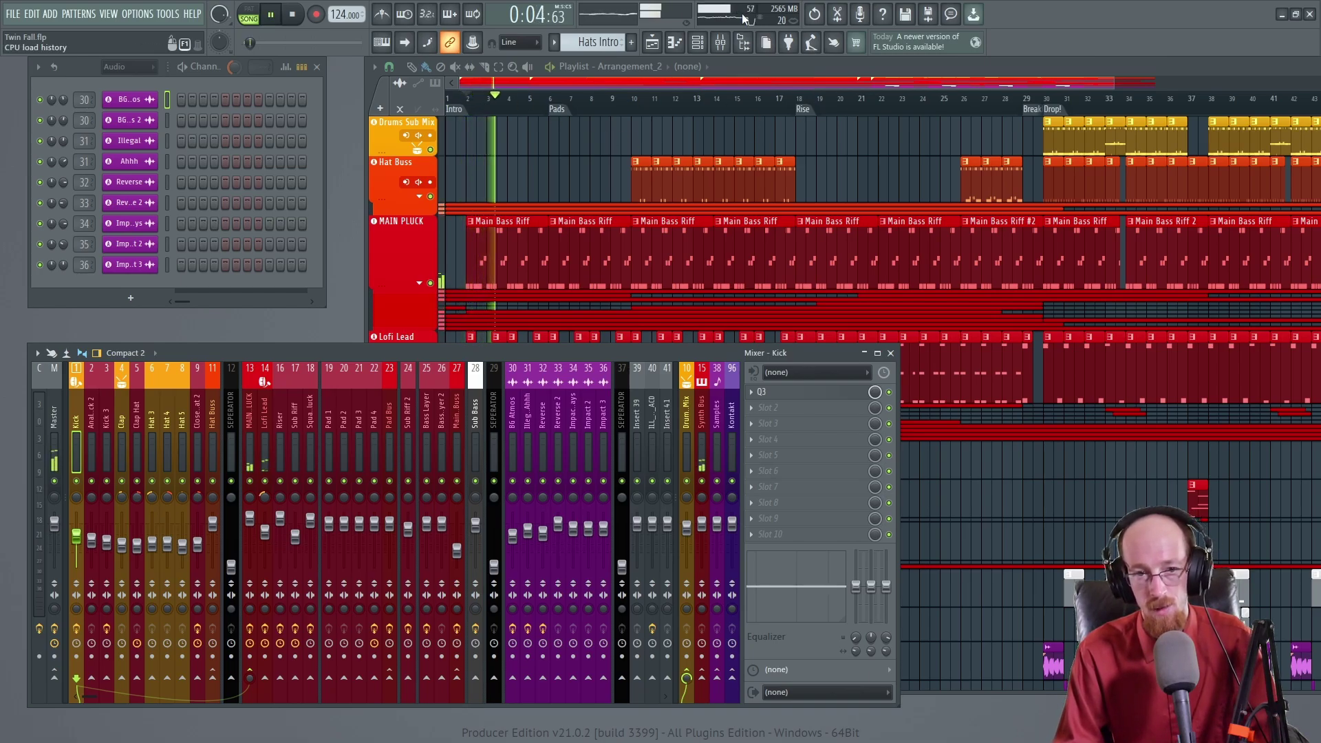
pyautogui.press('space')
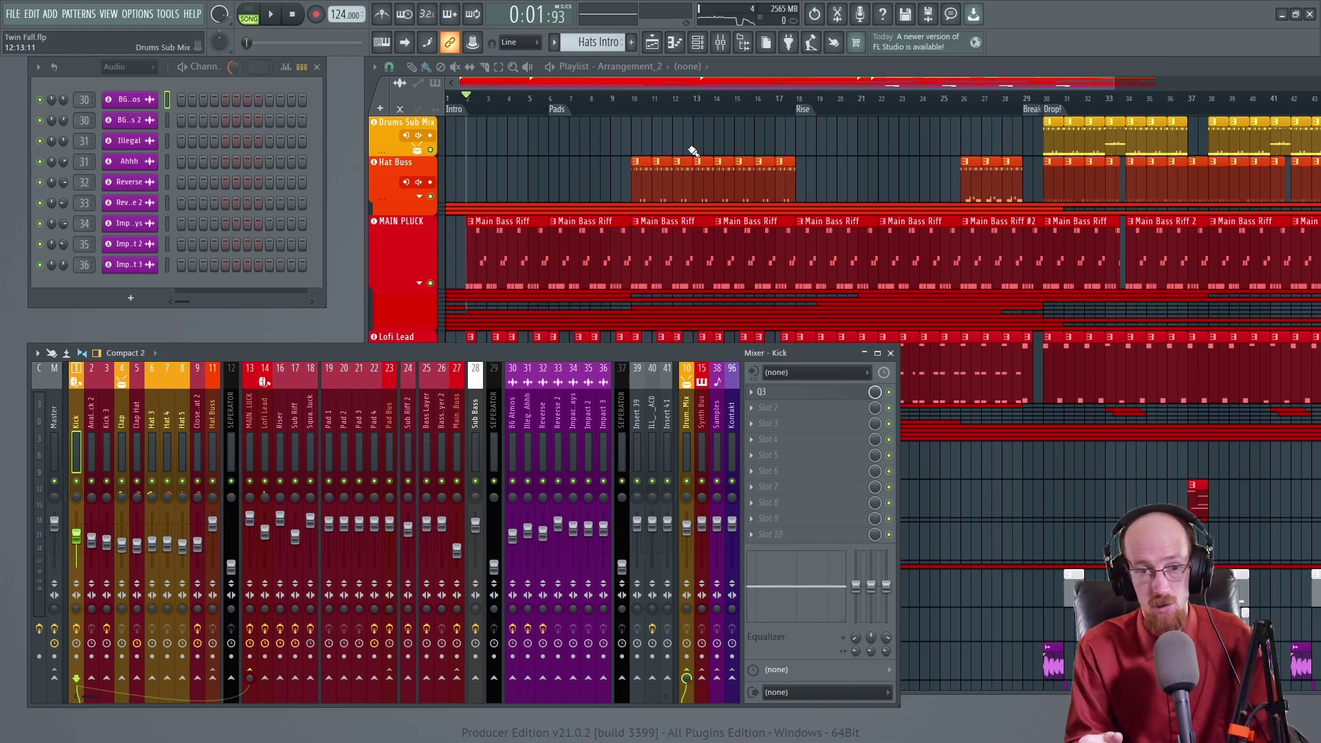
# Open the Plugin performance monitor, shift it left, and close the mixer.
pyautogui.click(108, 14)
pyautogui.moveTo(137, 14)
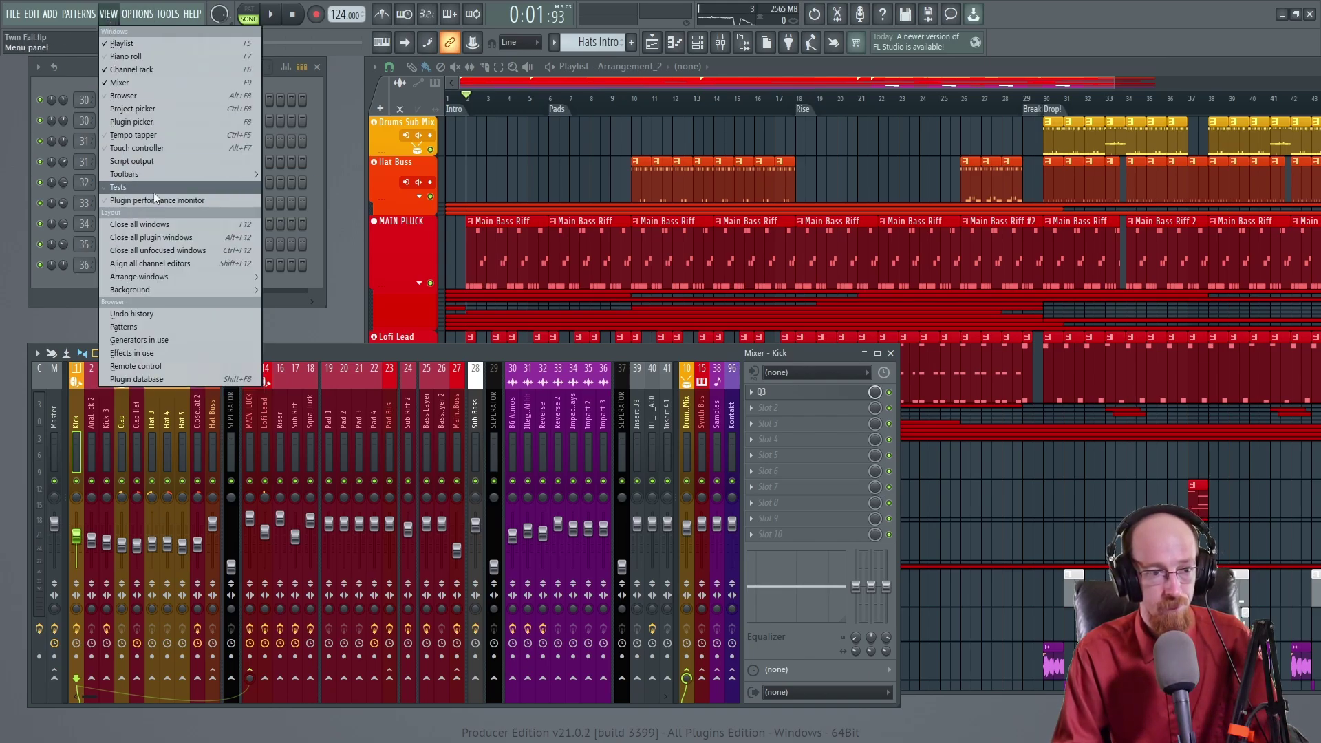
pyautogui.click(167, 201)
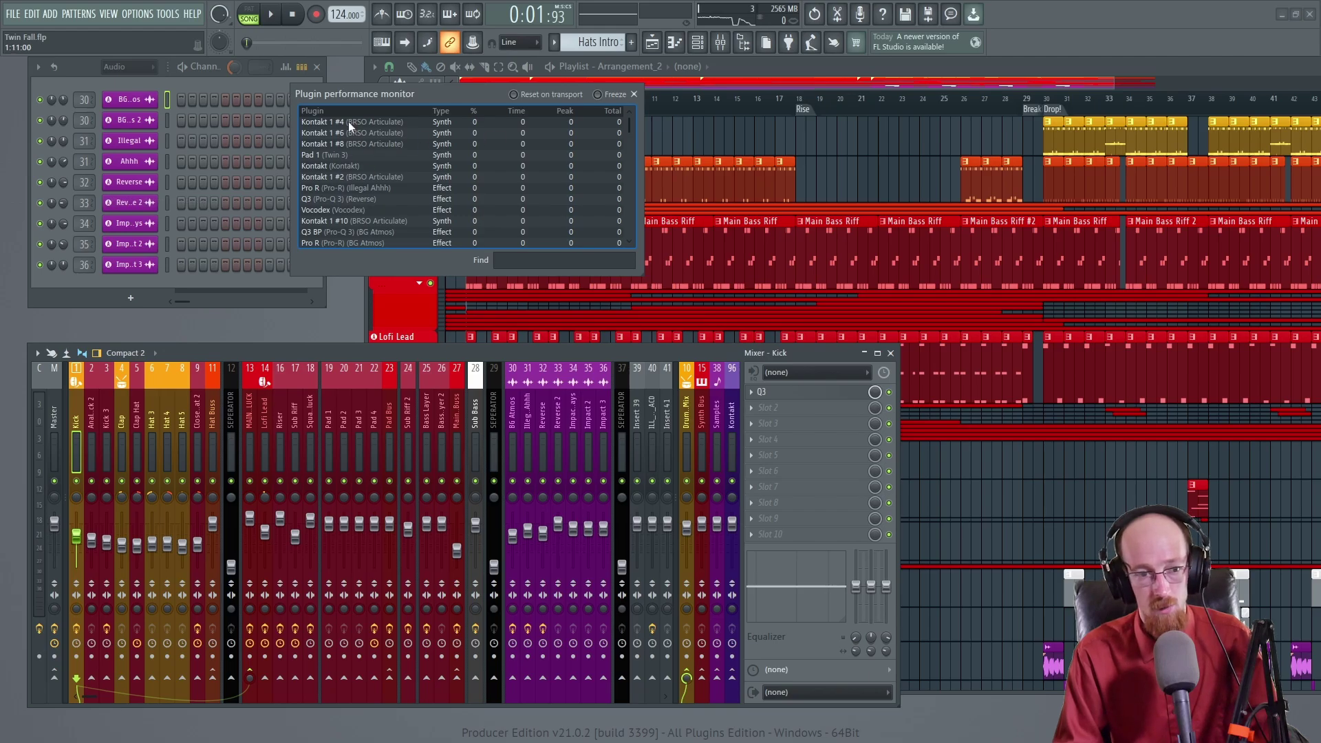
pyautogui.moveTo(387, 99)
pyautogui.mouseDown()
pyautogui.moveTo(370, 90)
pyautogui.moveTo(394, 98)
pyautogui.mouseUp()
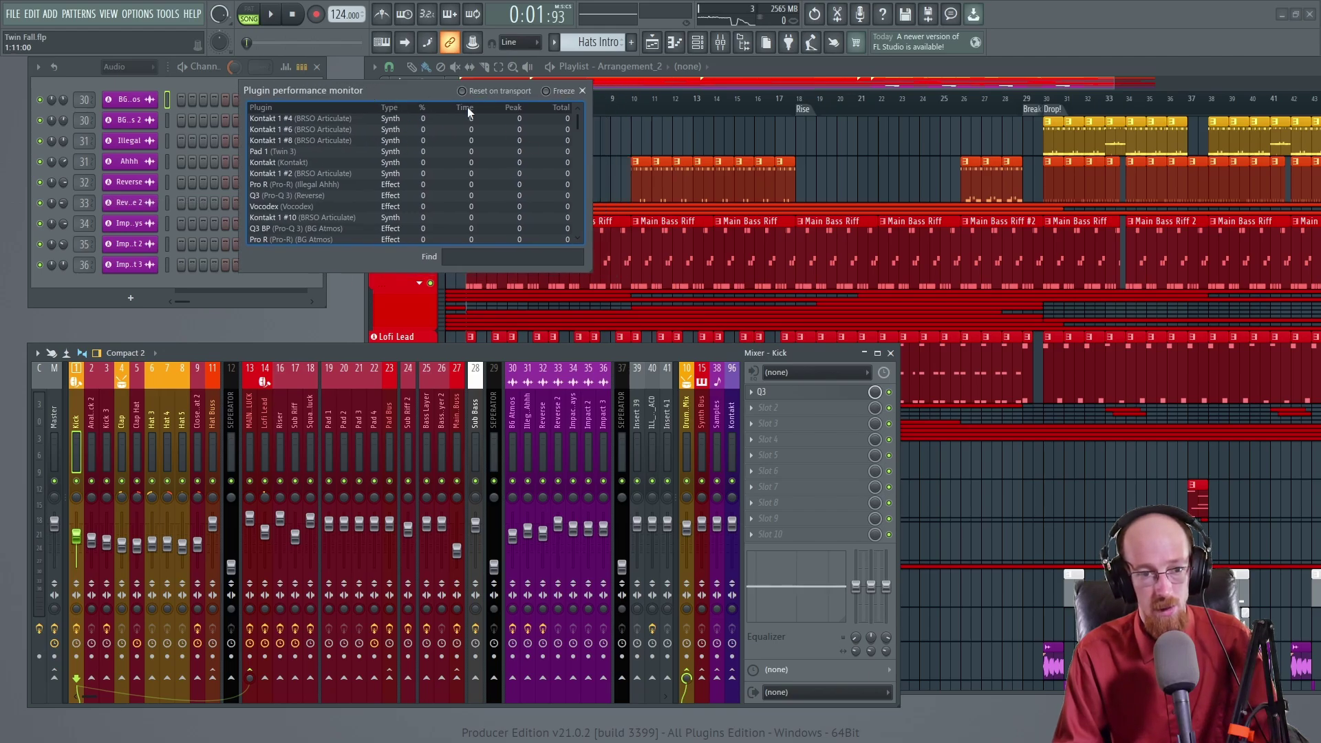
pyautogui.press('F9')
# Play from around bar 20 to read each plugin's CPU load.
pyautogui.click(834, 97)
pyautogui.press('space')
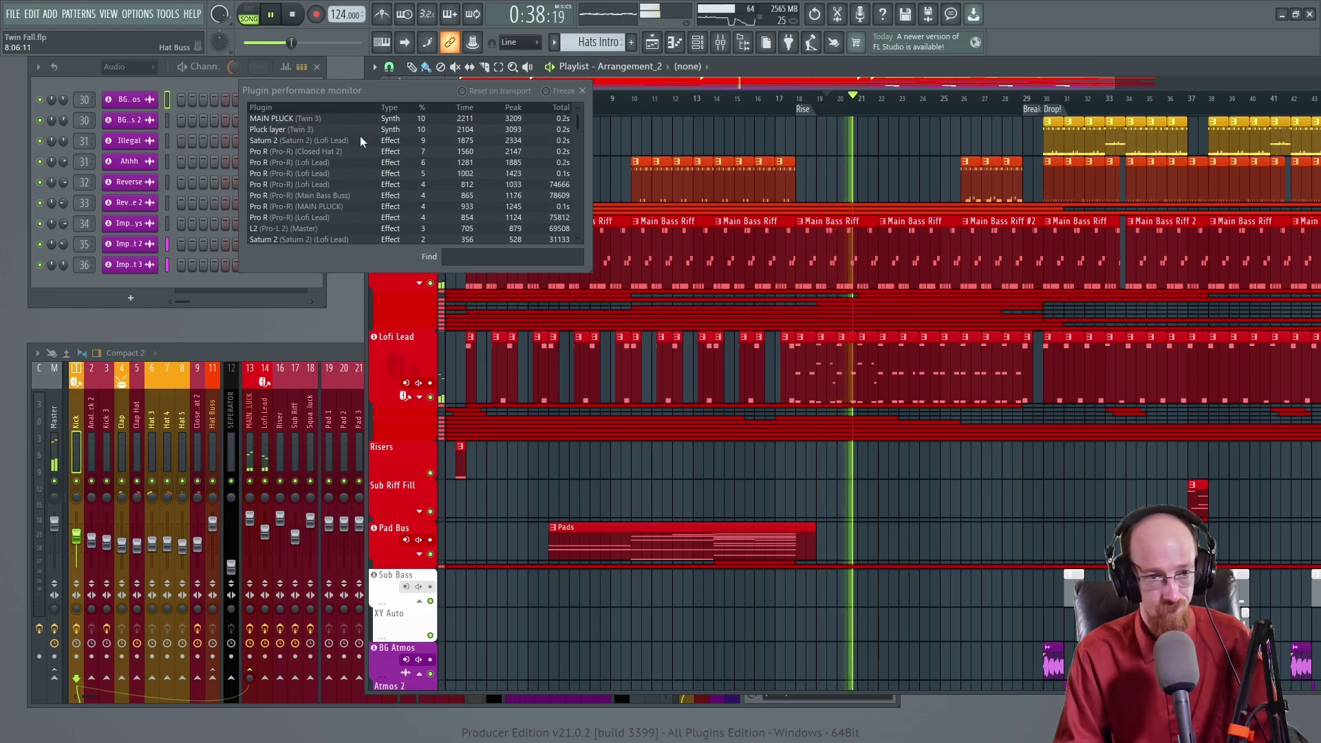
pyautogui.press('space')
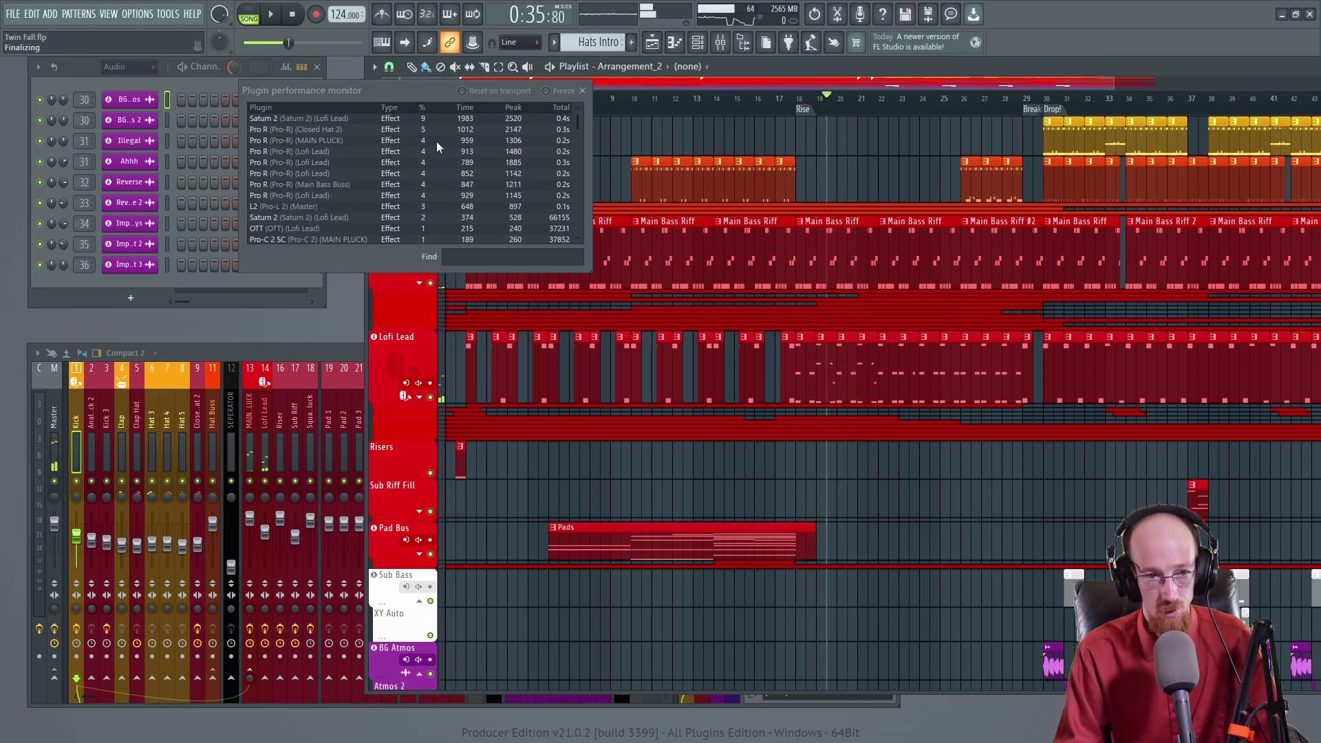
# Play from the Pads section near bar 13 to compare plugin loads.
pyautogui.moveTo(425, 88); pyautogui.dragTo(383, 89)
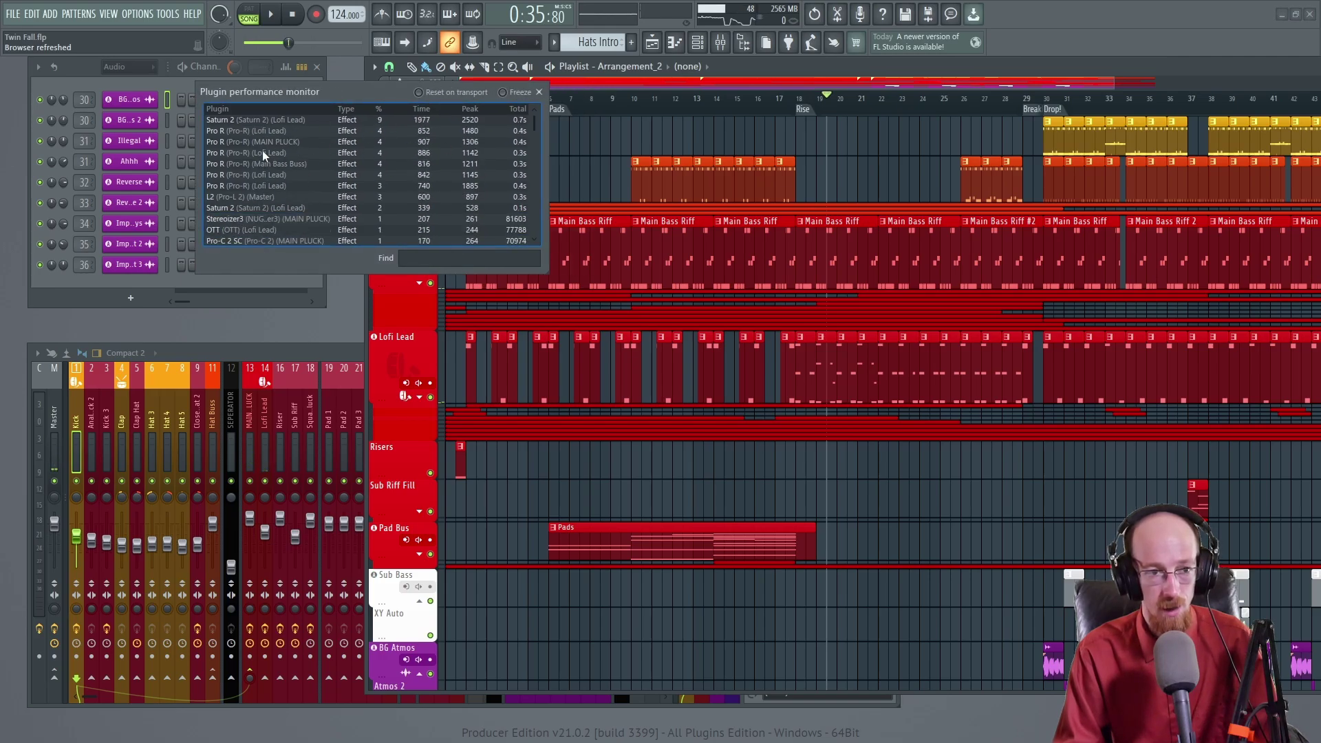
pyautogui.click(621, 97)
pyautogui.moveTo(702, 101); pyautogui.dragTo(716, 103)
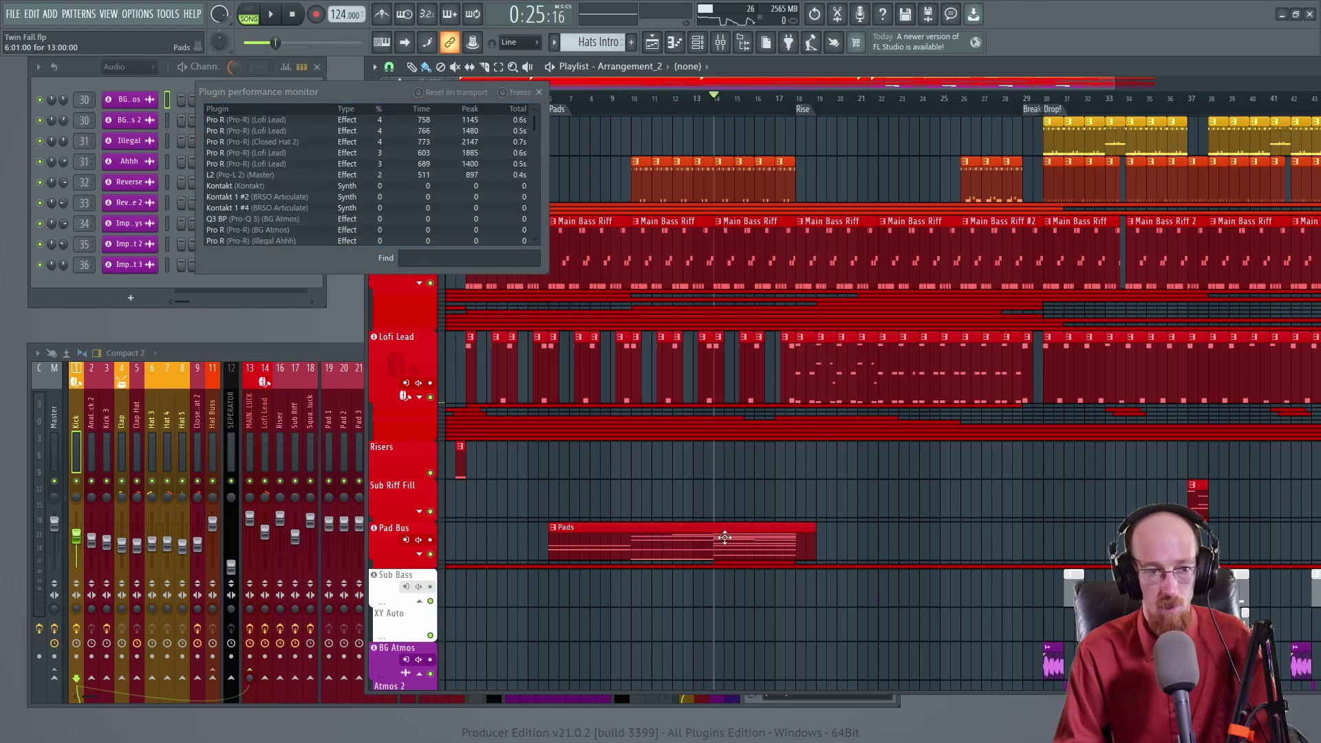
pyautogui.press('space')
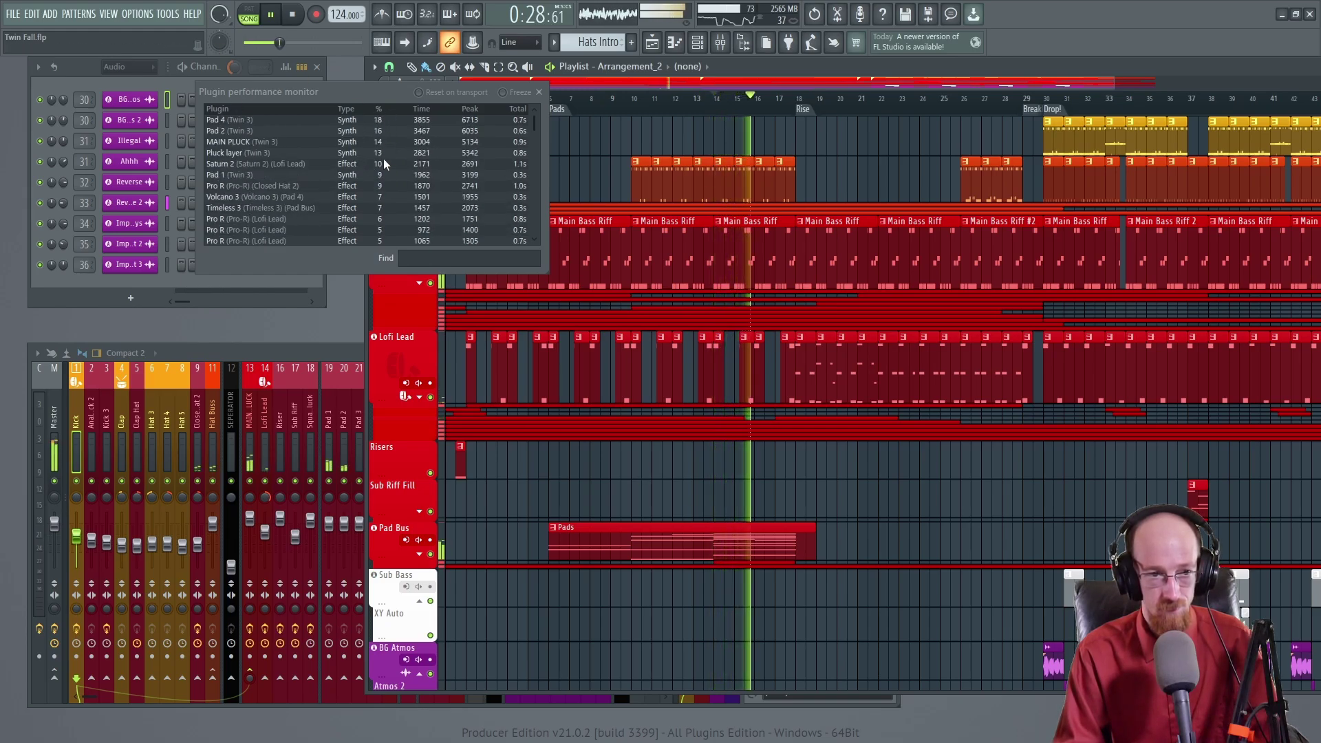
pyautogui.press('space')
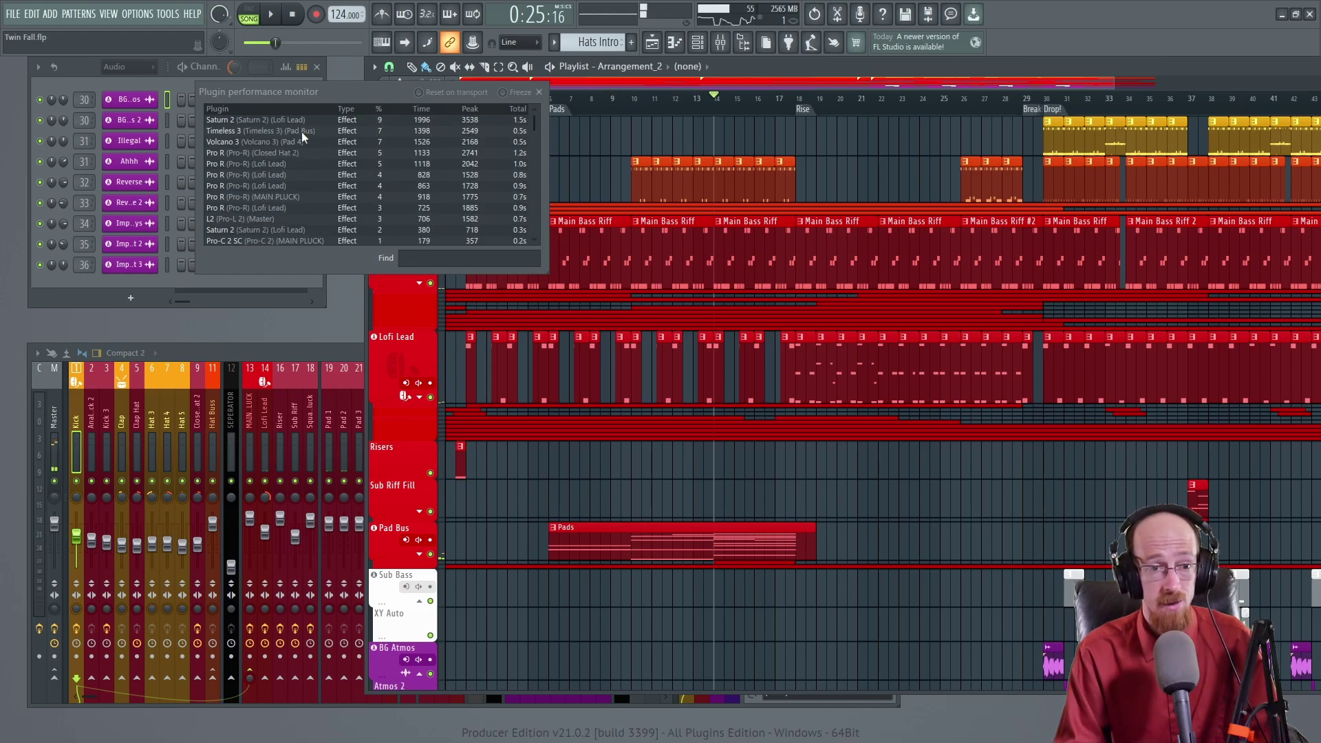
# Close the performance monitor and briefly toggle the MAIN PLUCK automation tracks.
pyautogui.click(539, 92)
pyautogui.hscroll(1, 644, 274)
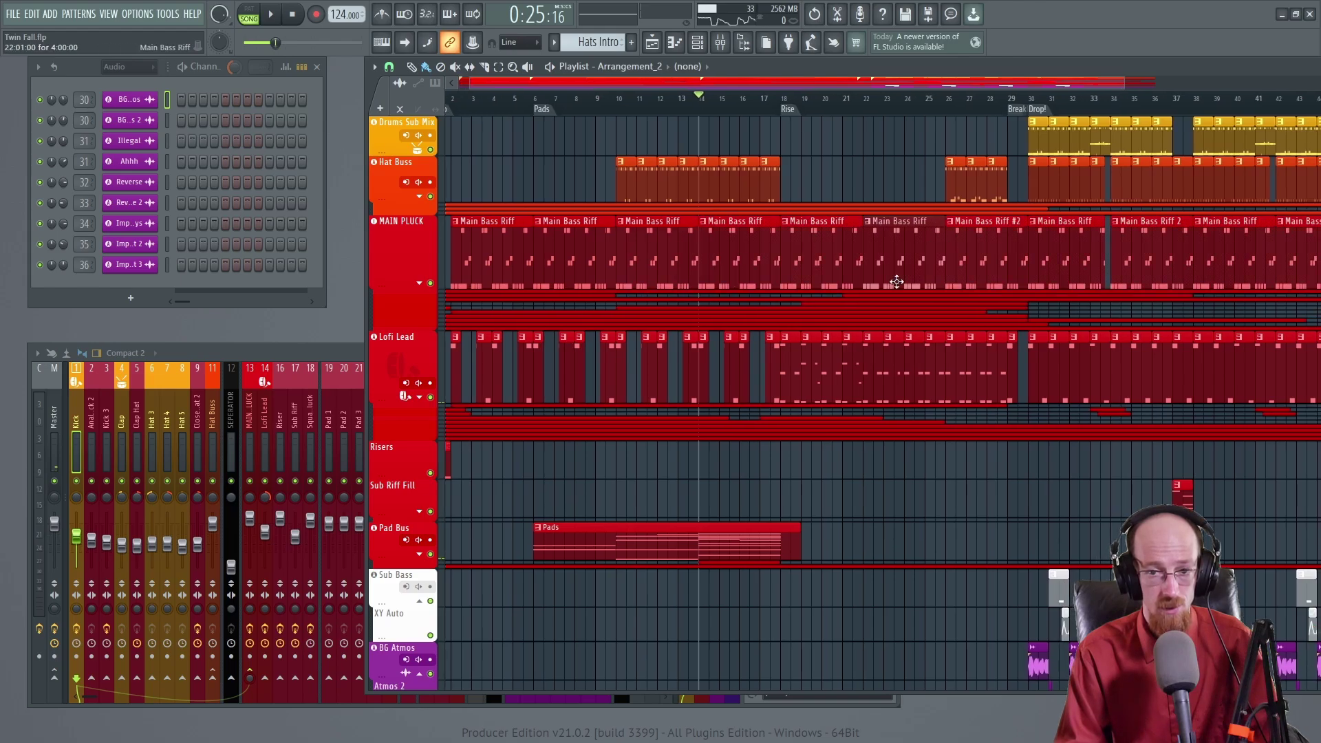
pyautogui.click(419, 284)
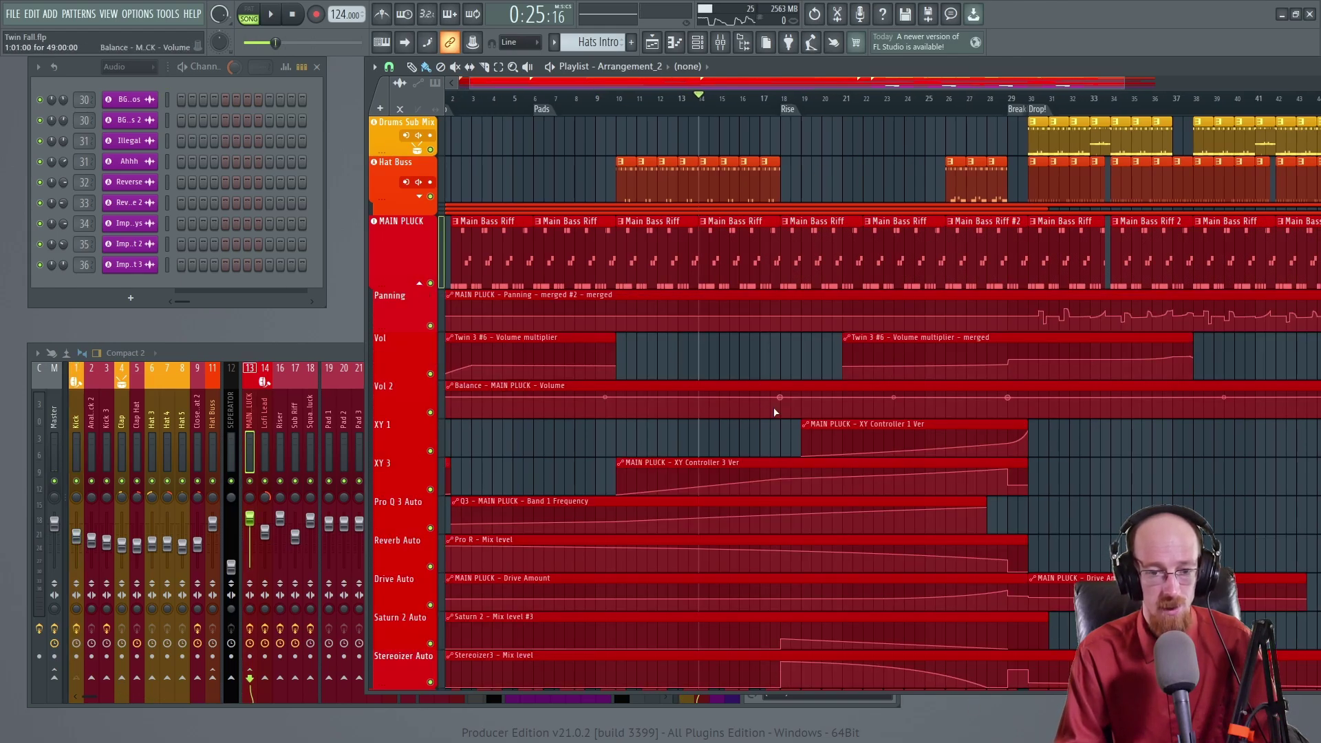
pyautogui.click(420, 283)
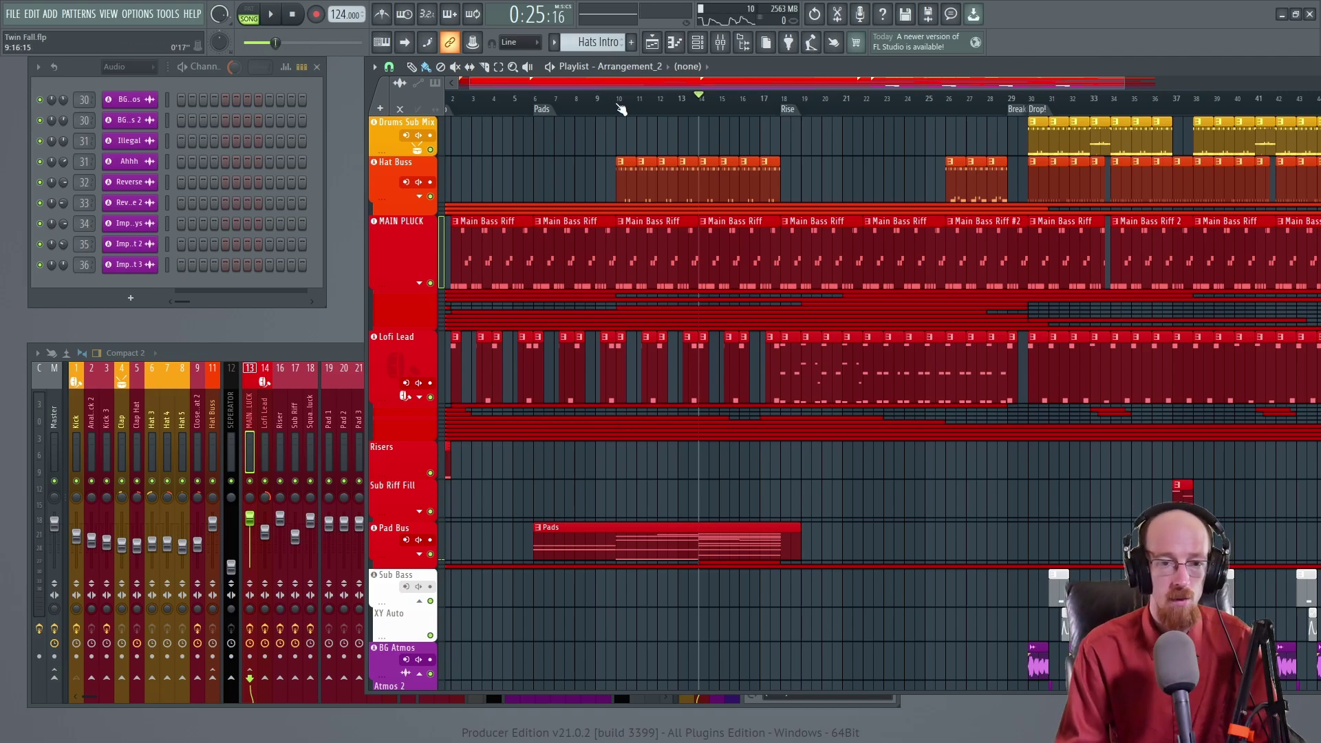
# Disable the L2 effect on the Master mixer insert.
pyautogui.click(324, 349)
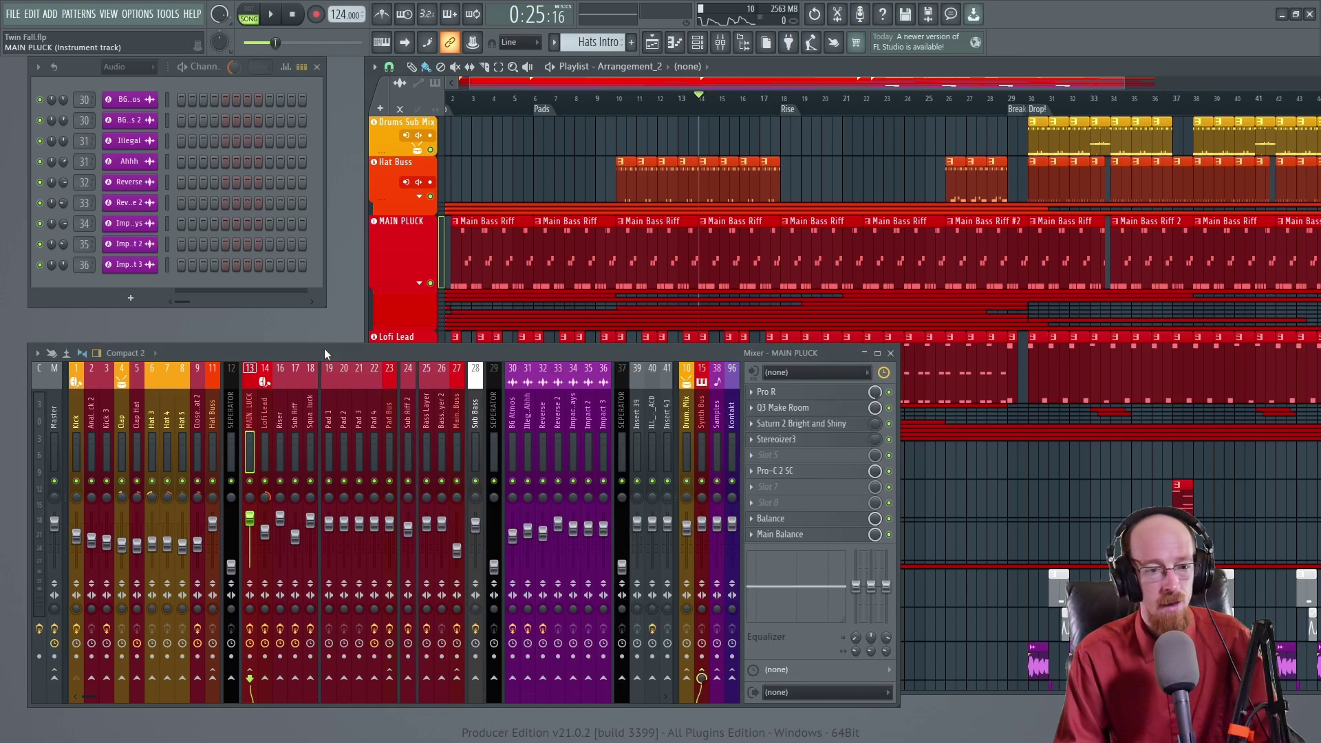
pyautogui.click(61, 405)
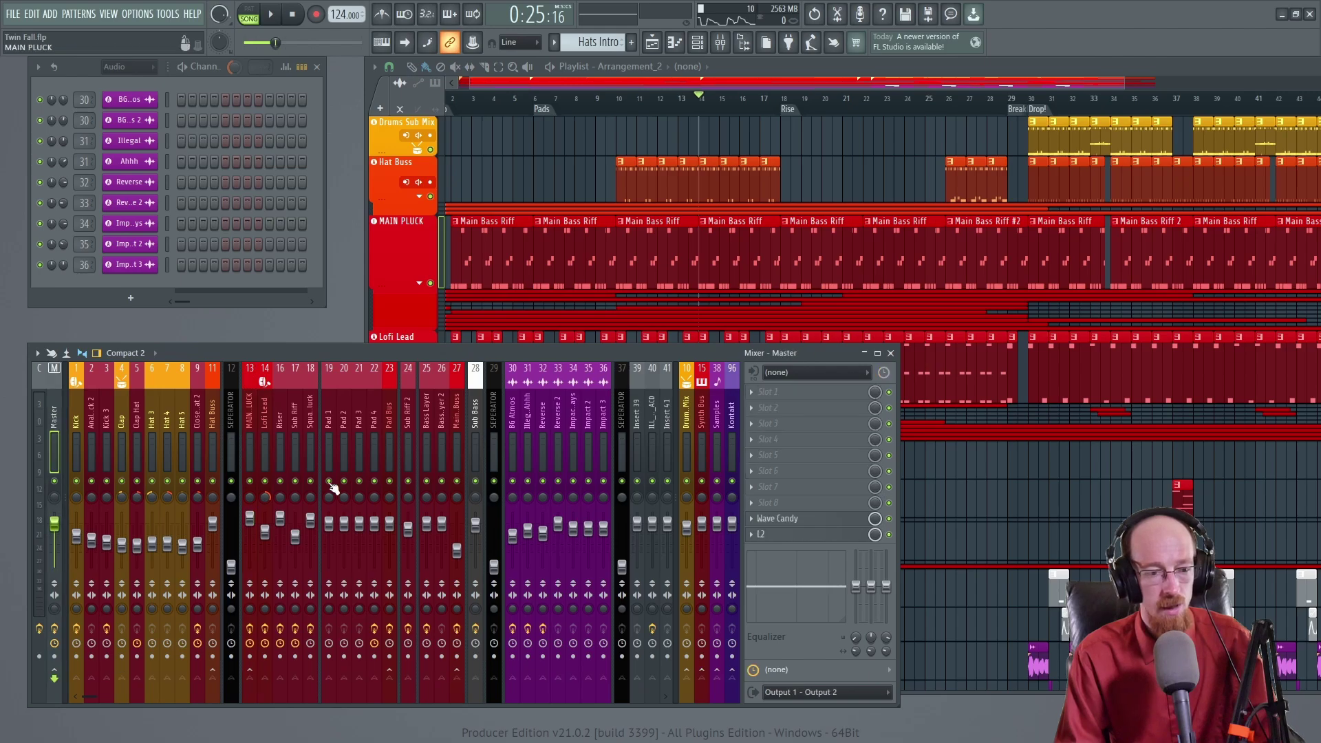
pyautogui.click(888, 533)
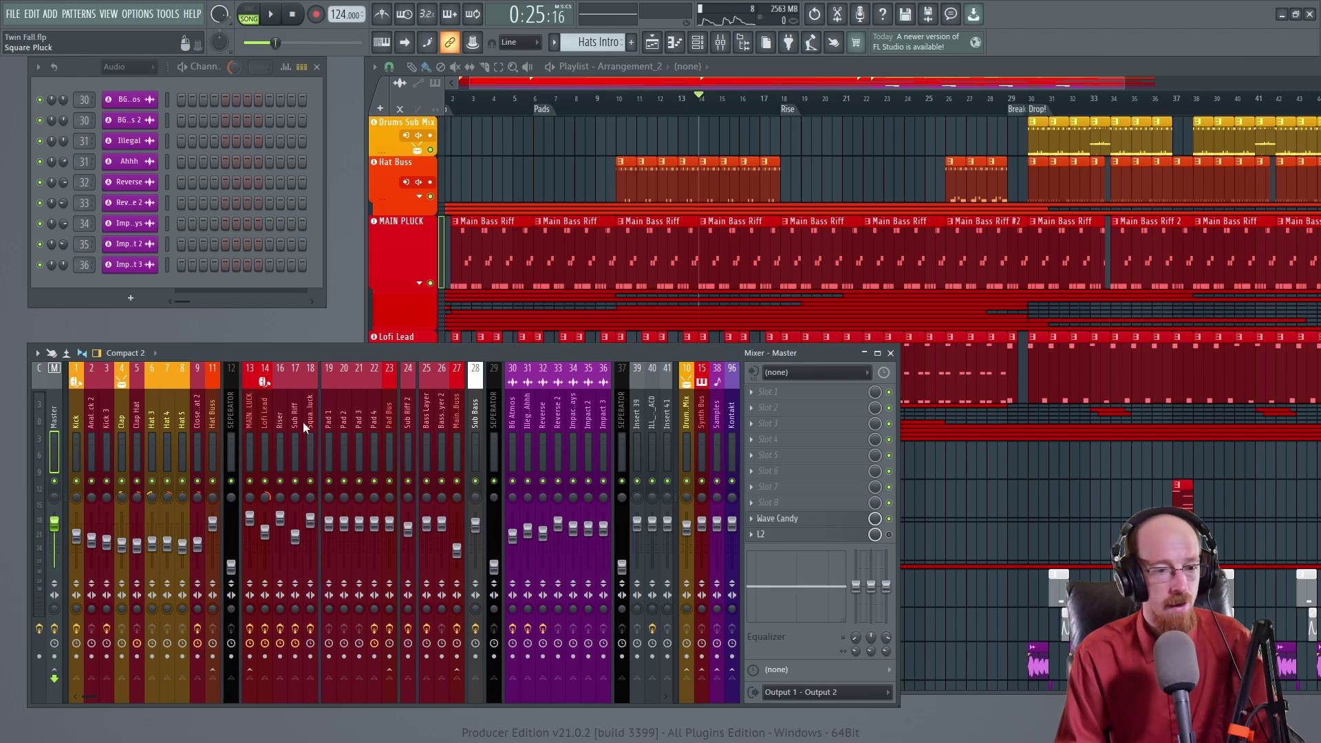
pyautogui.click(389, 411)
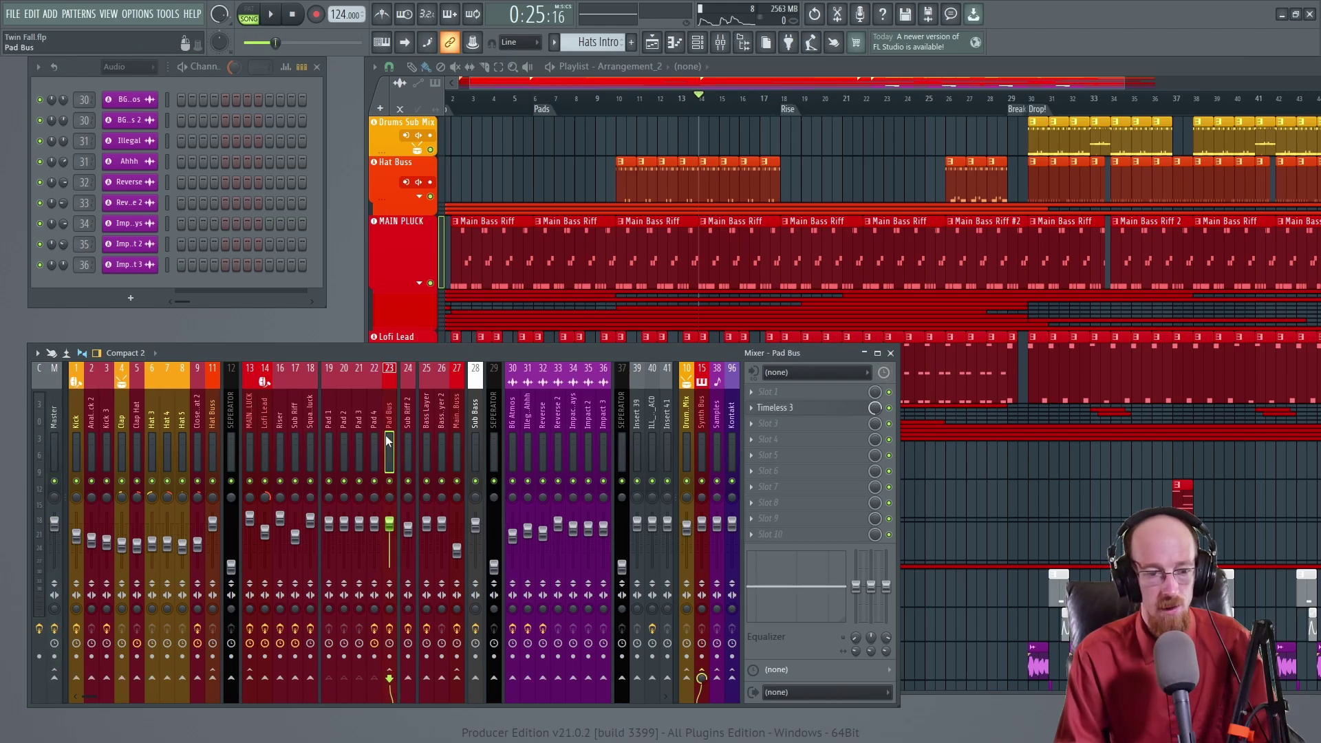
# Return to the playlist at the Pad Bus track, with Pad Bus selected in the mixer.
pyautogui.click(386, 261)
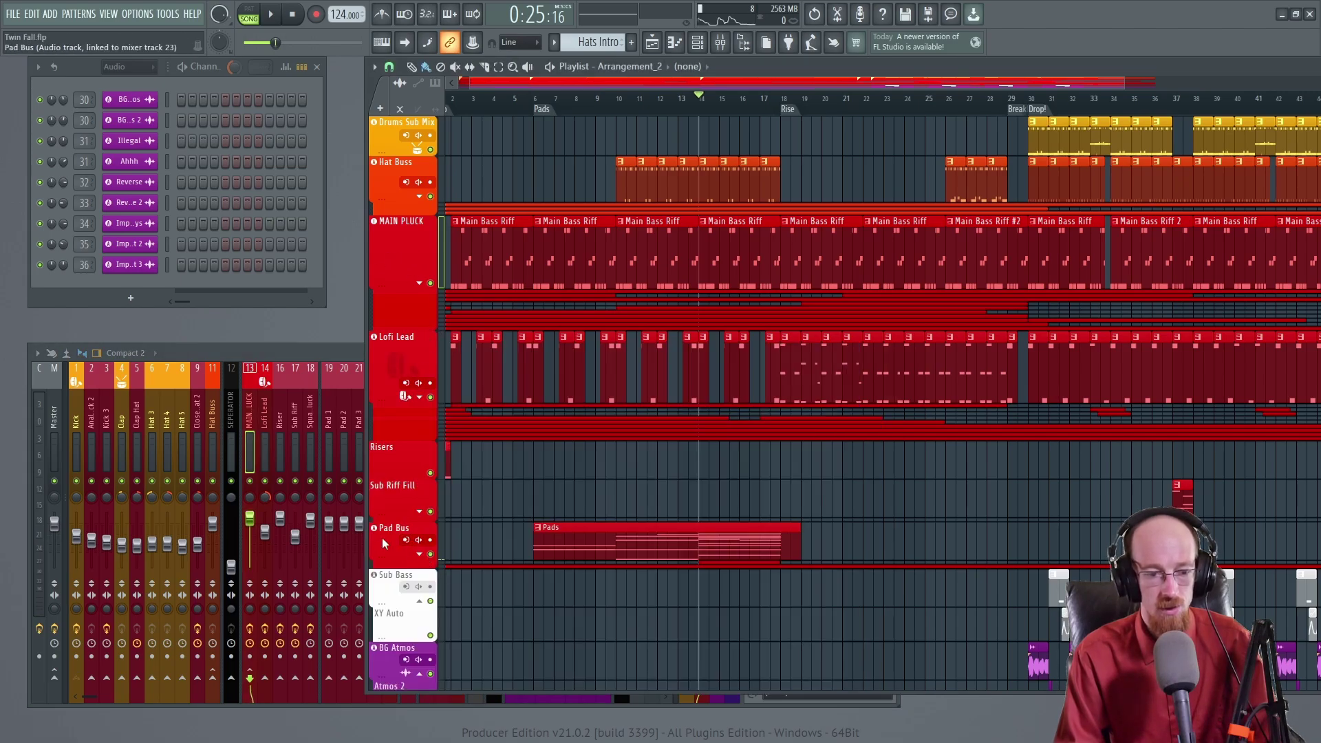
pyautogui.scroll(-1, 739, 464)
pyautogui.keyDown('ctrl'); pyautogui.scroll(-2, 825, 490); pyautogui.keyUp('ctrl')
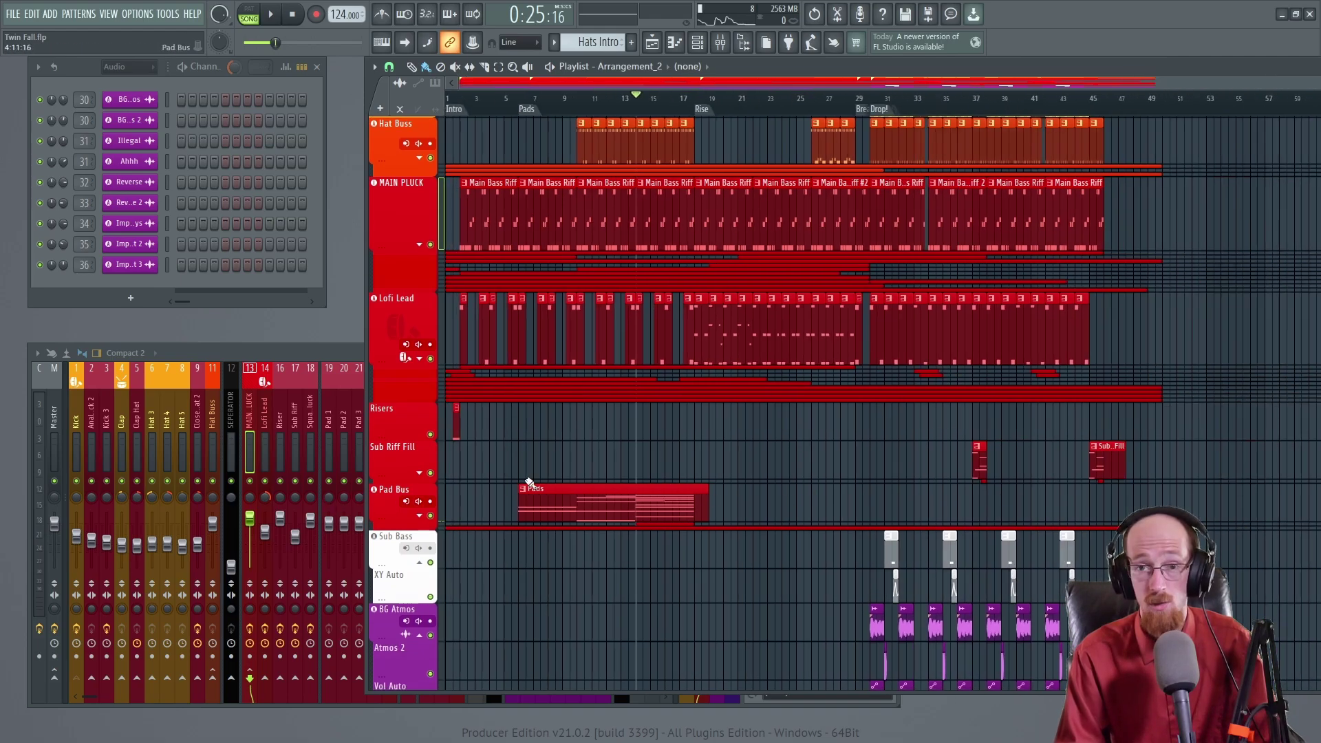
pyautogui.keyDown('ctrl'); pyautogui.scroll(3, 522, 507); pyautogui.keyUp('ctrl')
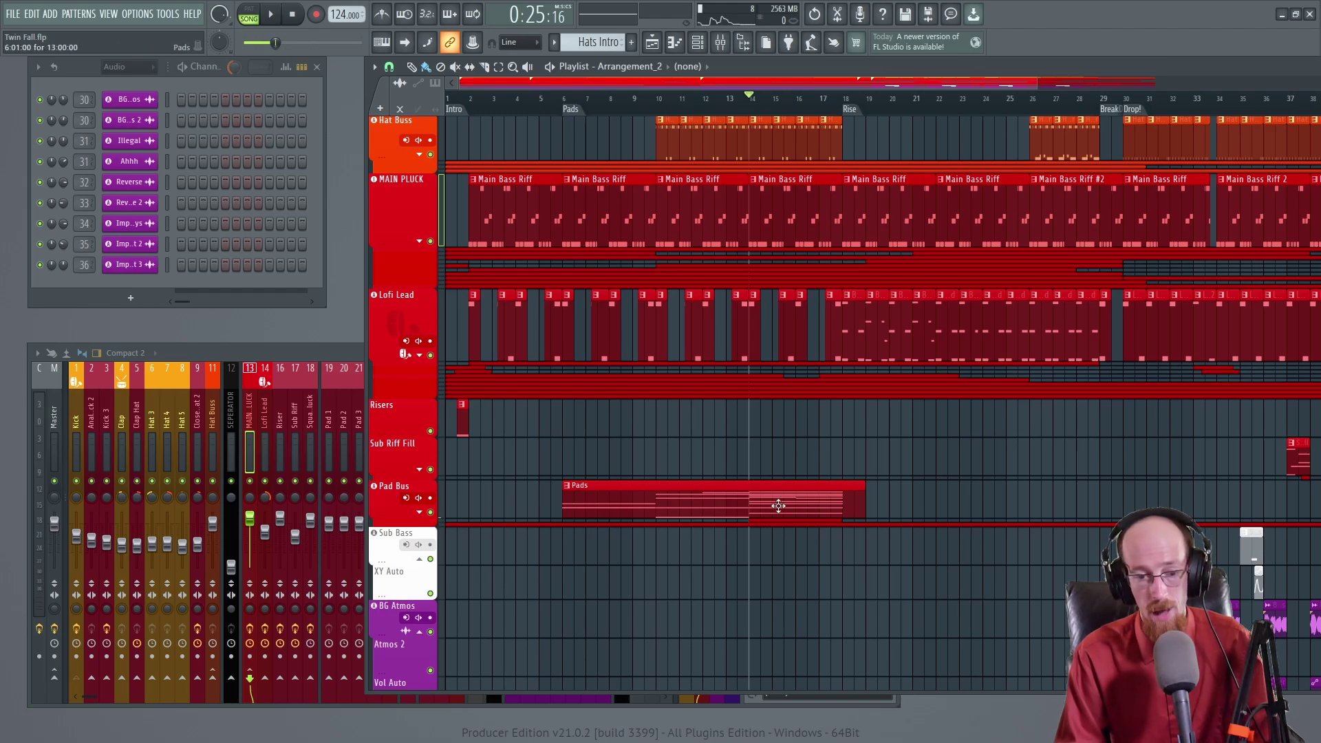
pyautogui.click(325, 350)
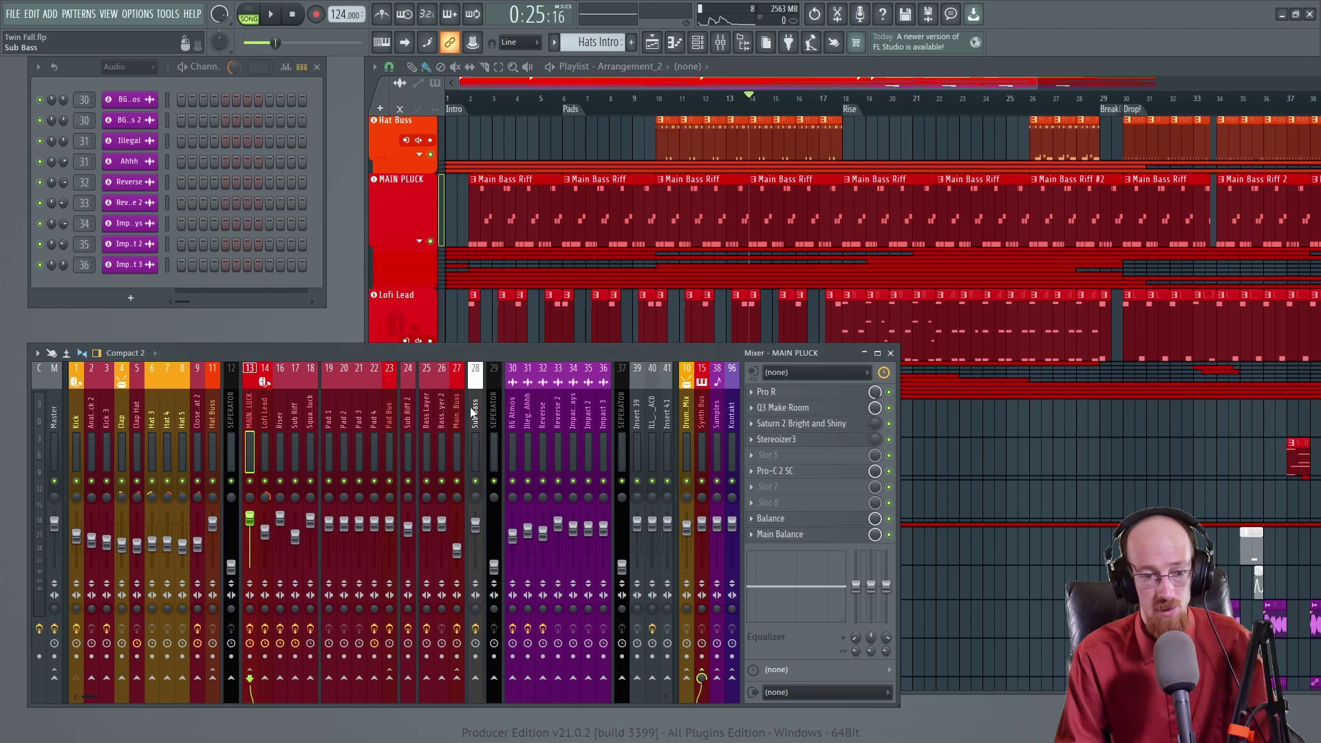
pyautogui.click(394, 402)
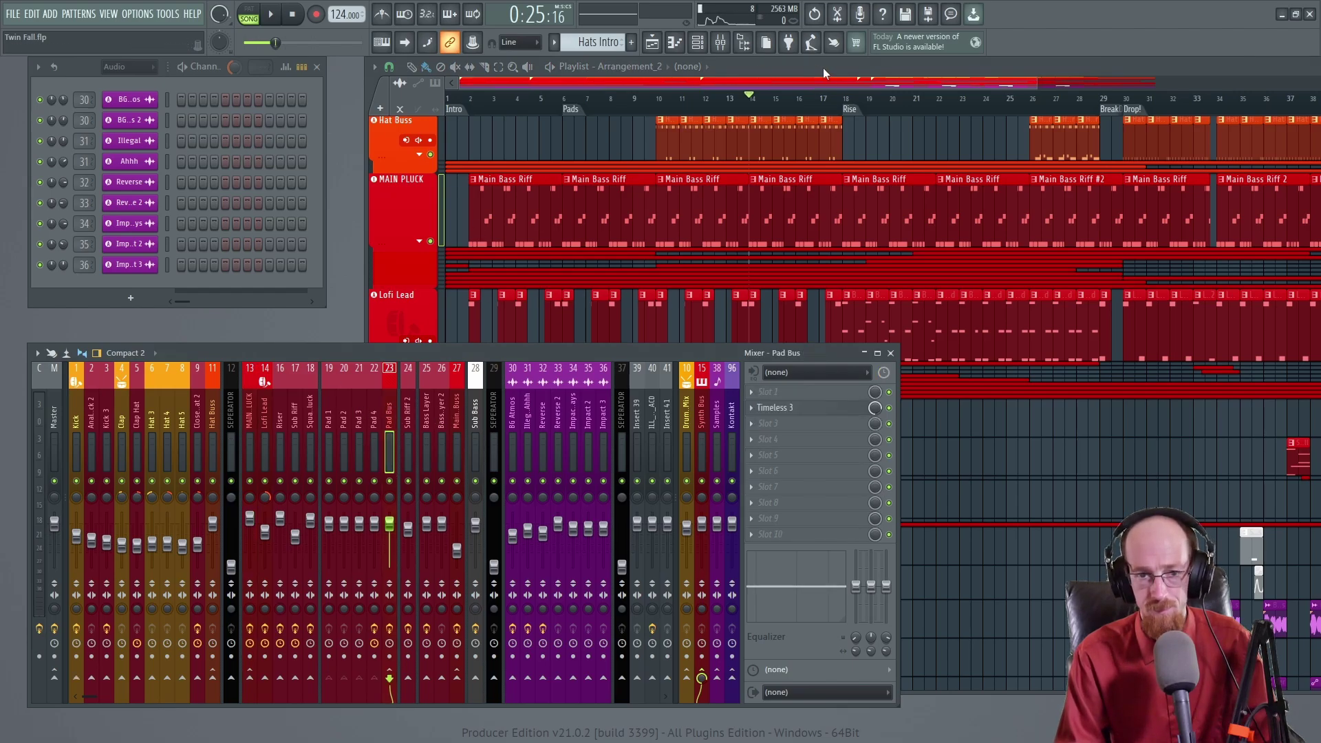
pyautogui.press('F5')
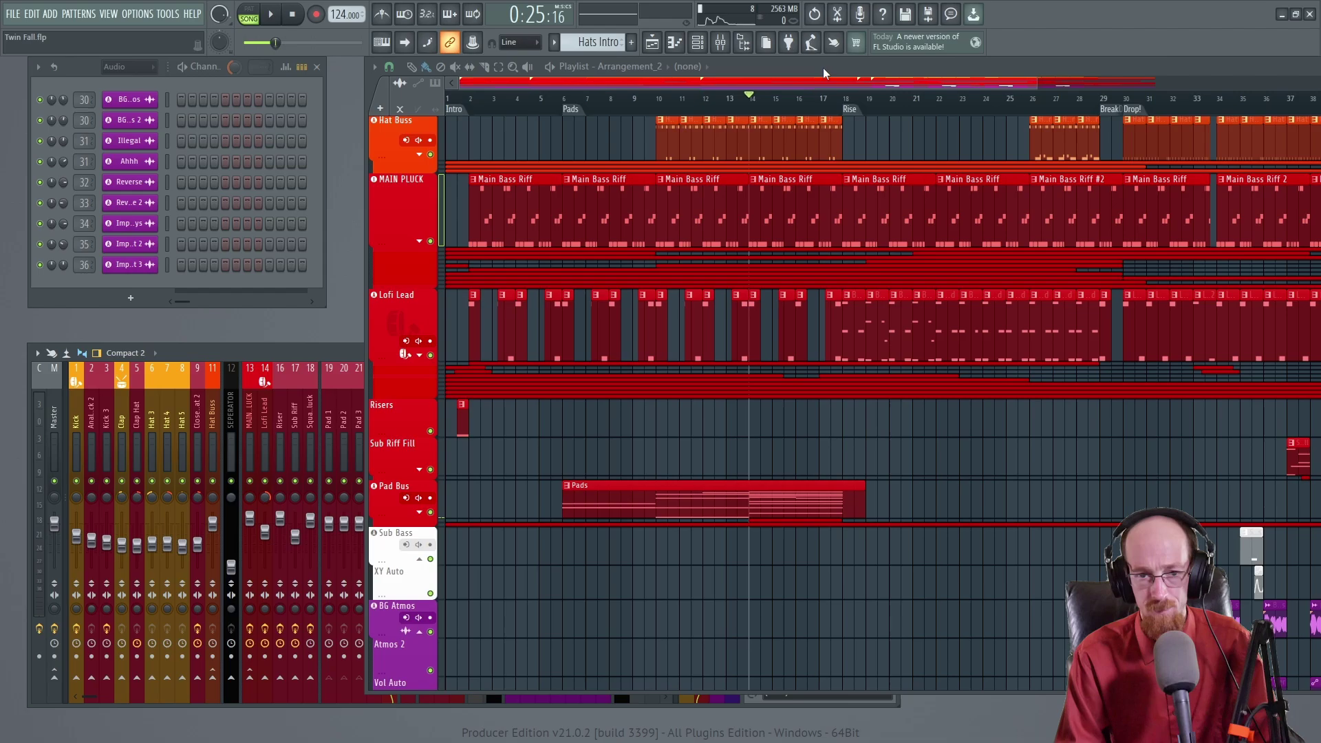
# Consolidate the Pad Bus track from track start, accept the sample-rate warning, and play the bounce.
pyautogui.rightClick(386, 503)
pyautogui.moveTo(489, 490)
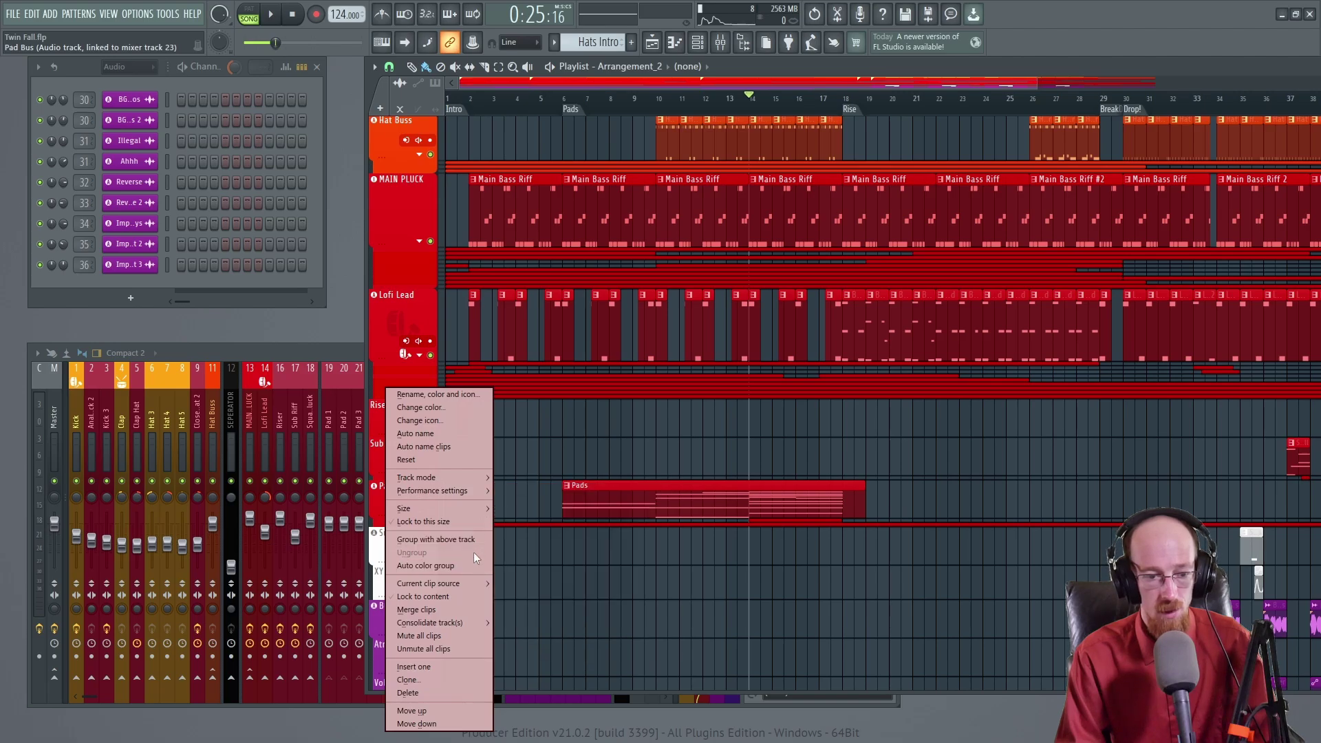
pyautogui.moveTo(468, 623)
pyautogui.click(552, 622)
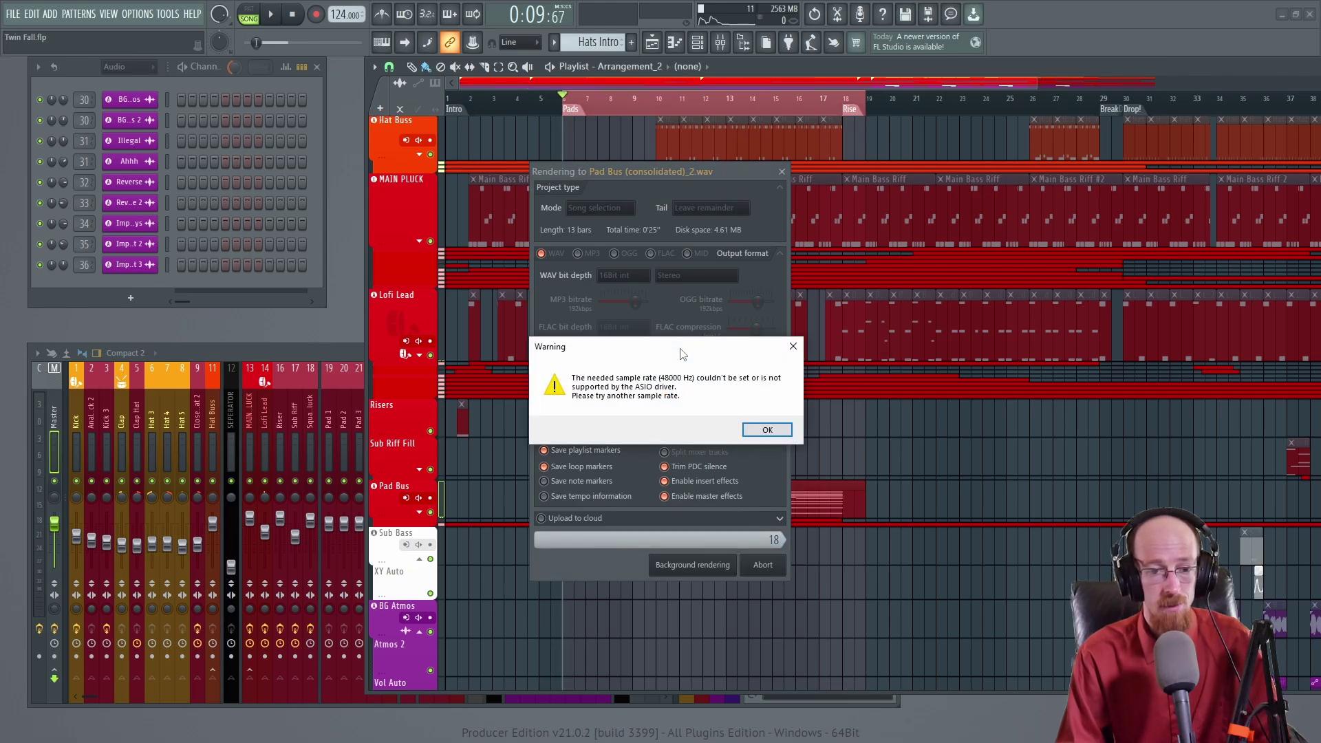
pyautogui.click(766, 430)
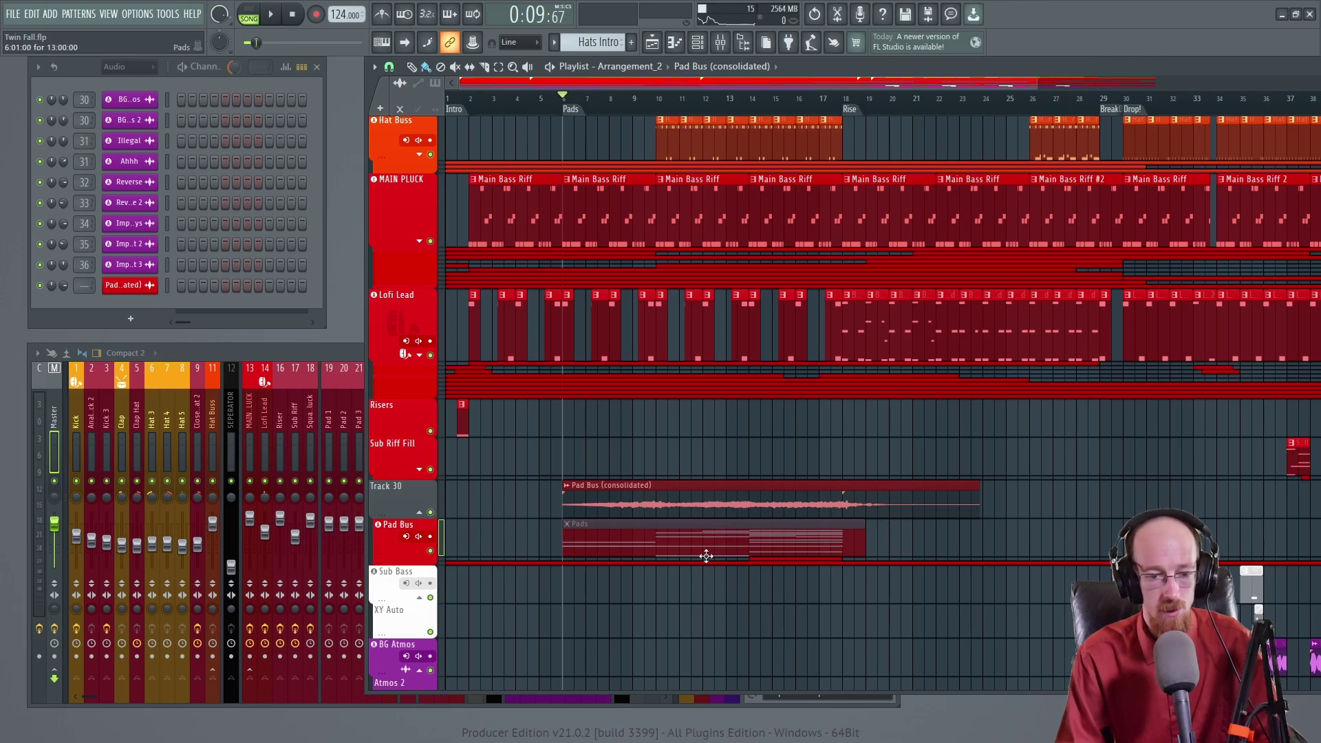
pyautogui.press('space')
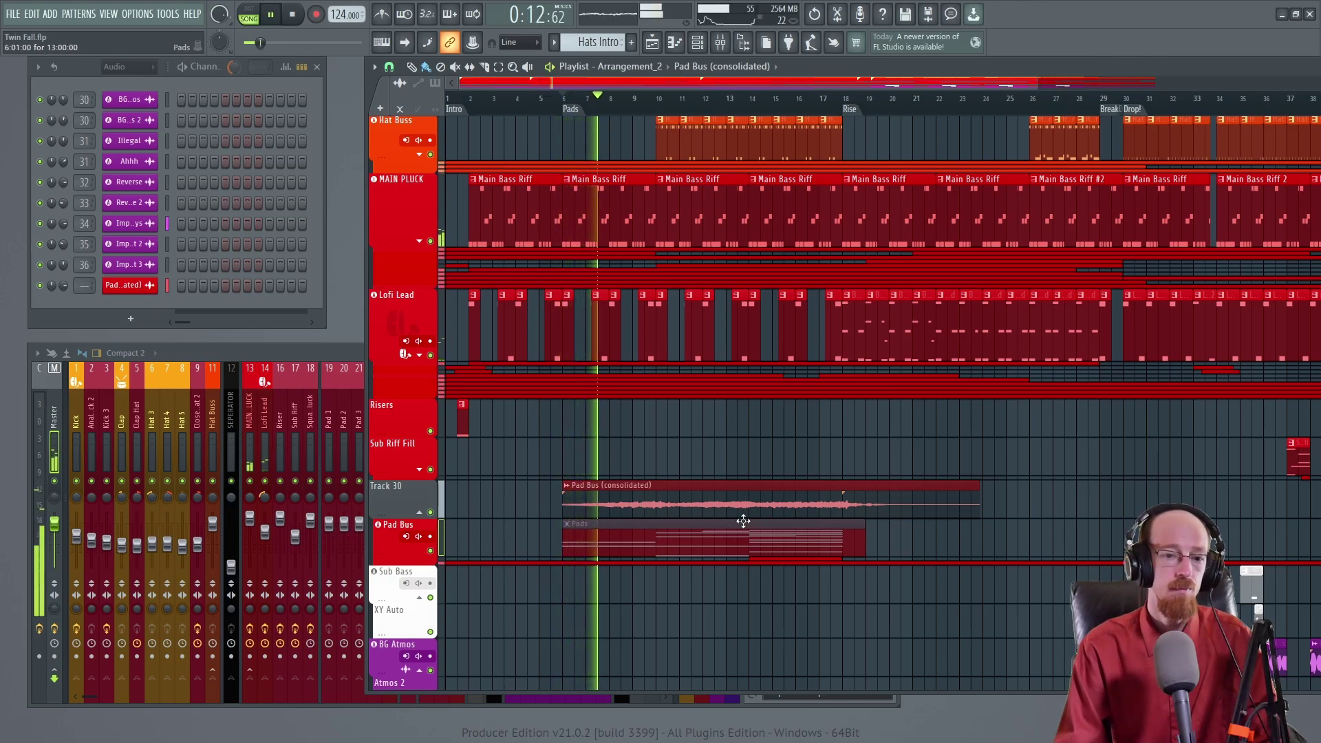
# Solo Track 30 and Pad Bus, audition both clips, and mute the original Pads clip.
pyautogui.press('space')
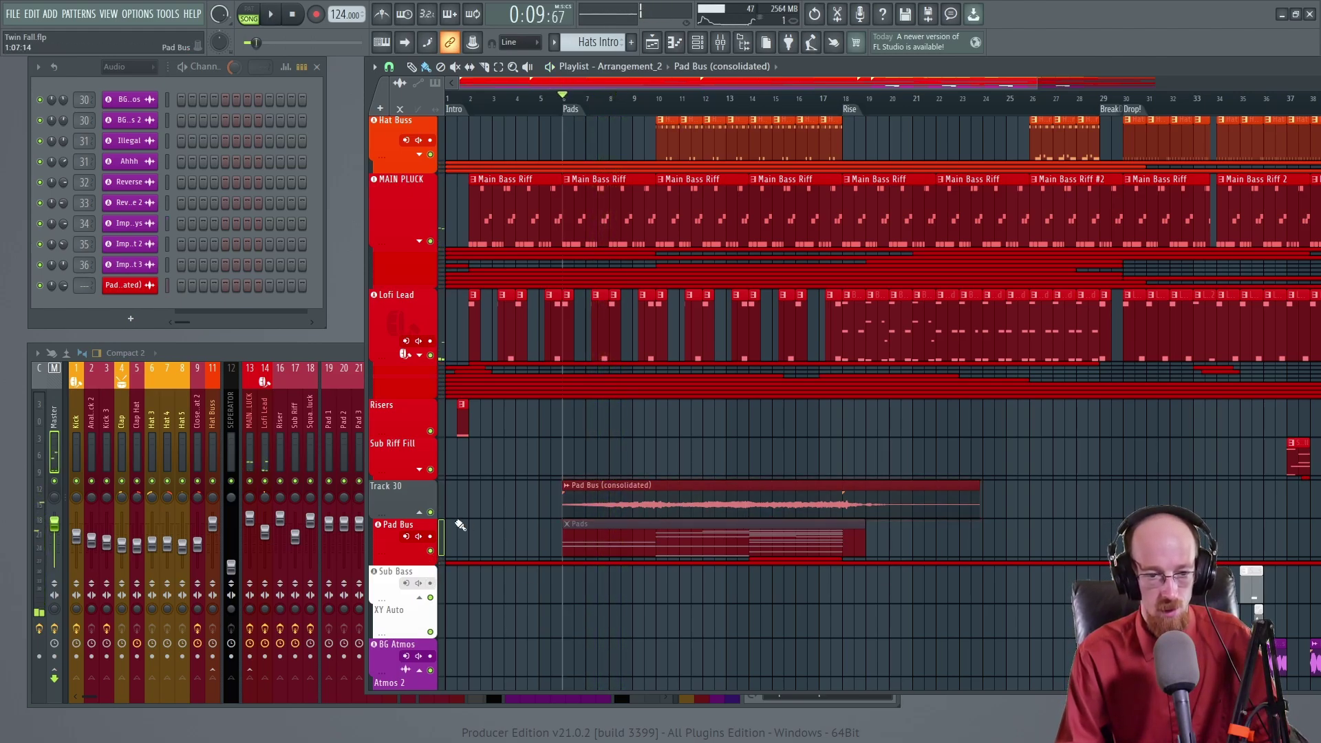
pyautogui.keyDown('ctrl'); pyautogui.click(430, 512); pyautogui.keyUp('ctrl')
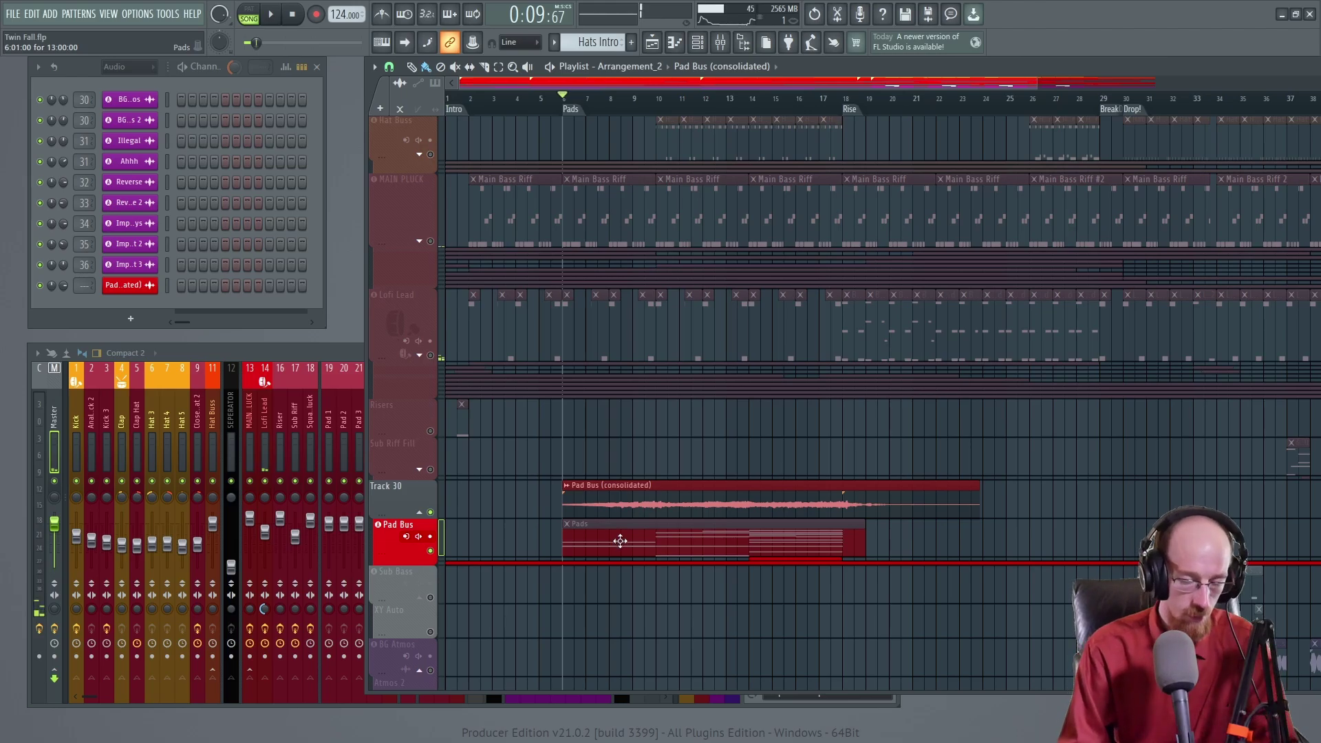
pyautogui.hotkey('alt', 'm')
pyautogui.press('space')
pyautogui.press('space')
pyautogui.click(661, 503)
pyautogui.click(662, 549)
pyautogui.press('space')
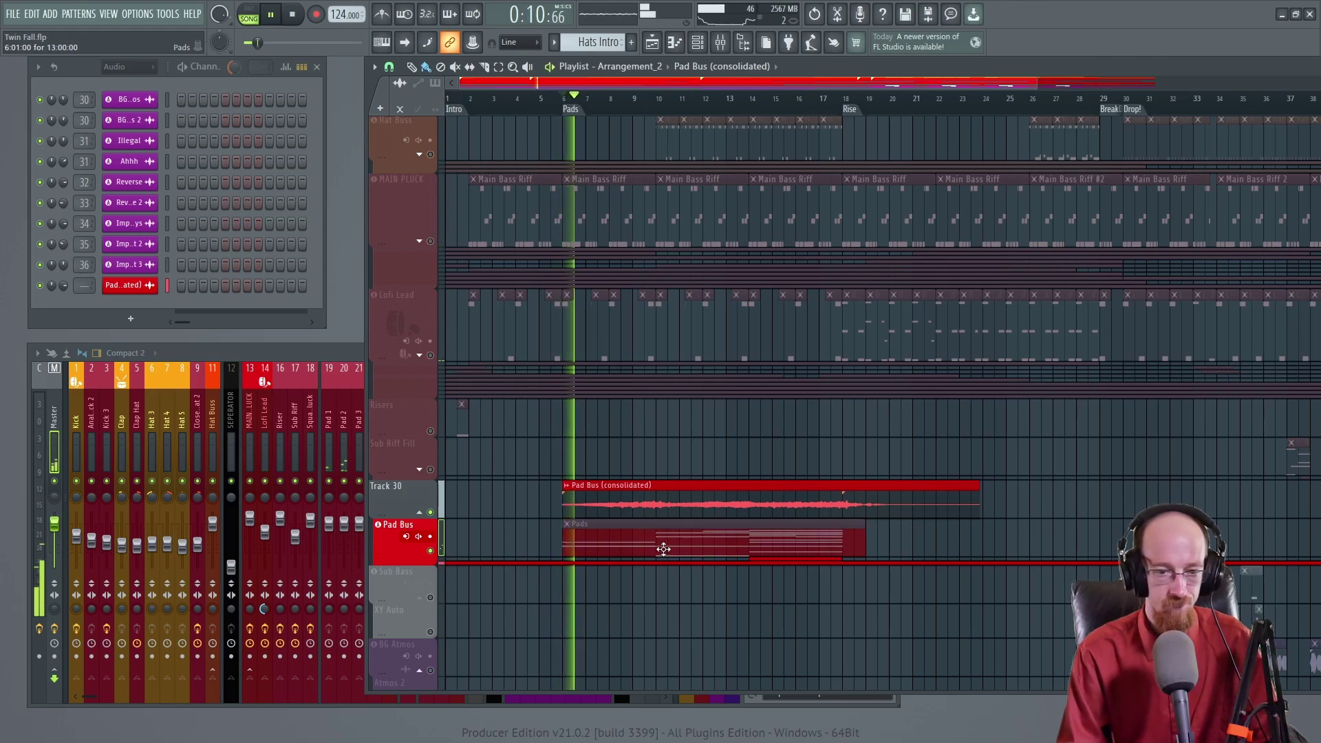
pyautogui.press('space')
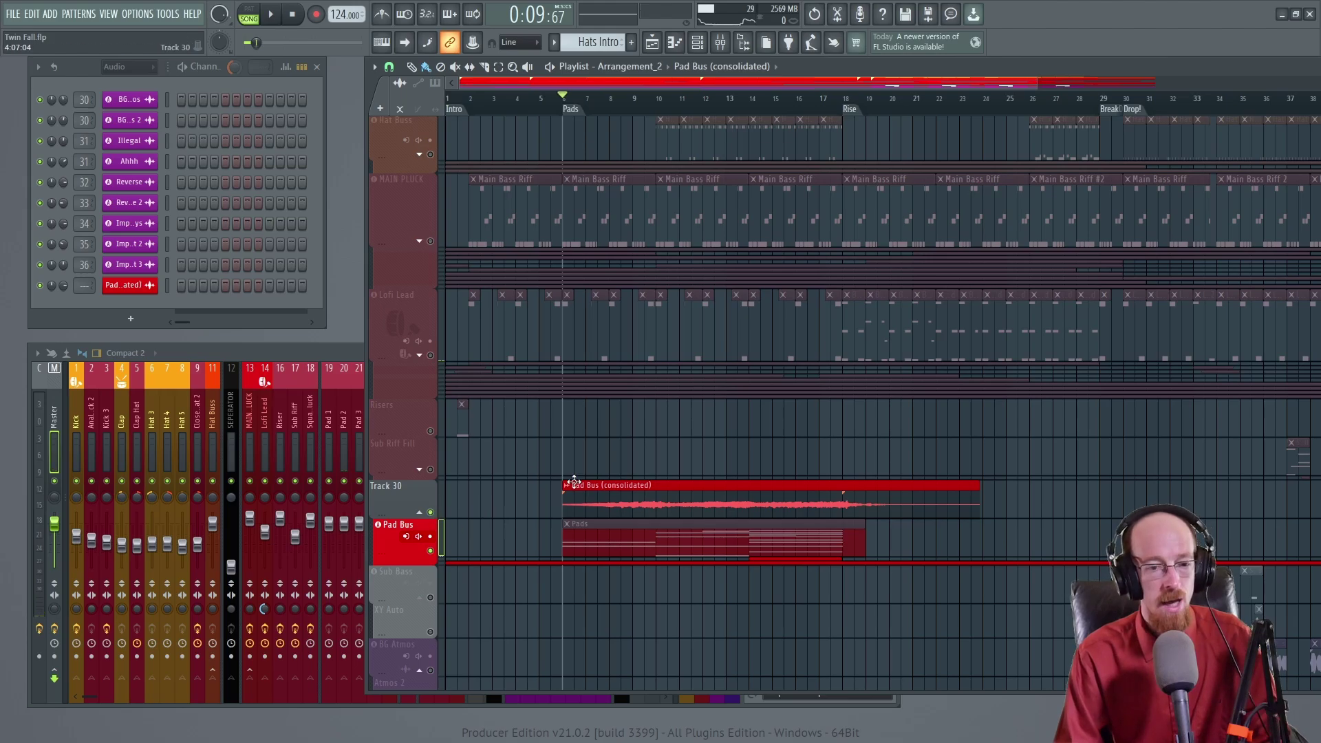
# Inspect the Pad Bus (consolidated) audio clip's settings, then close them.
pyautogui.doubleClick(706, 504)
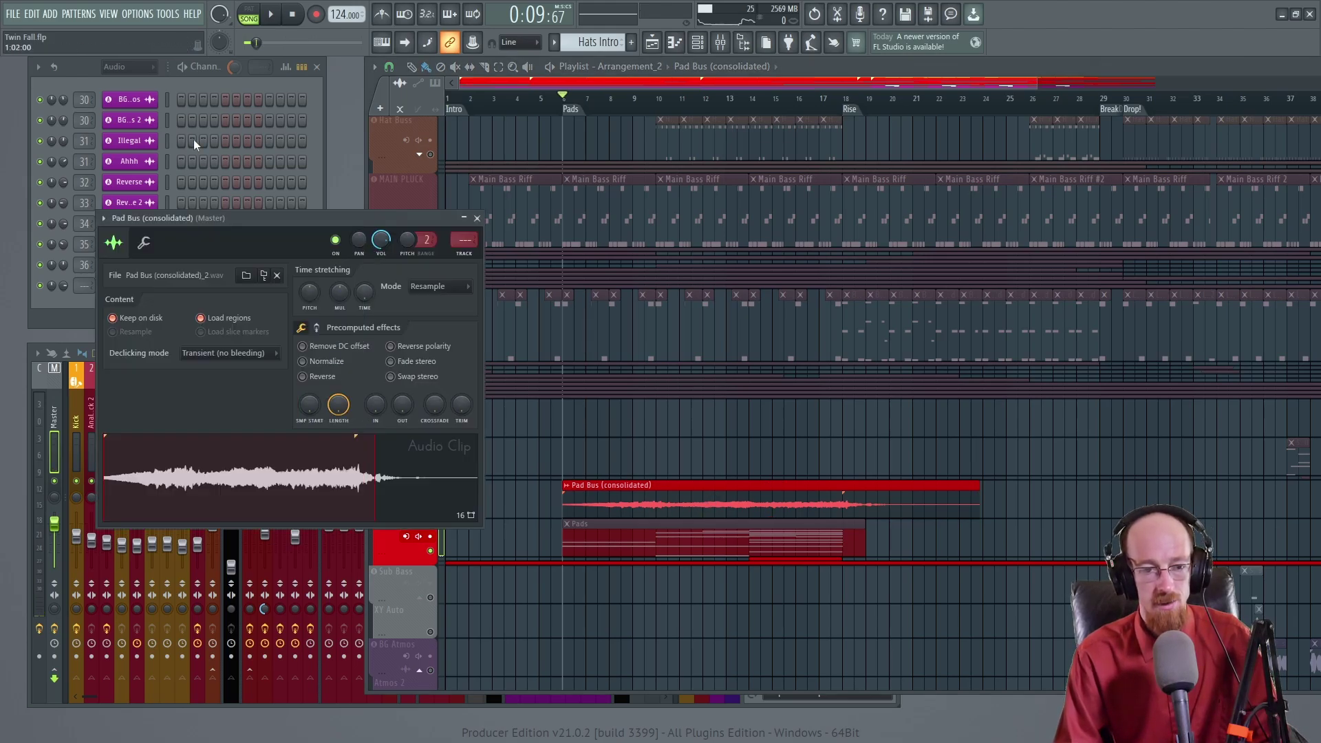
pyautogui.click(476, 219)
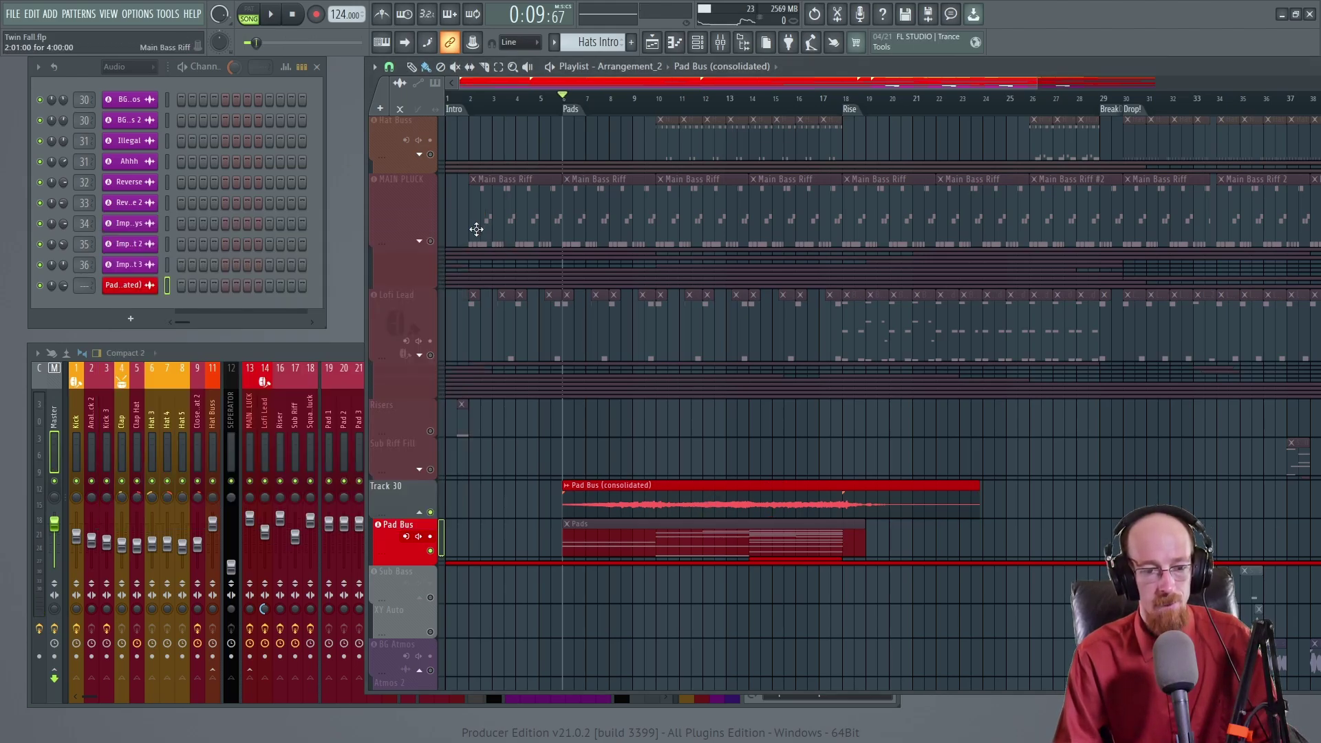
pyautogui.click(299, 348)
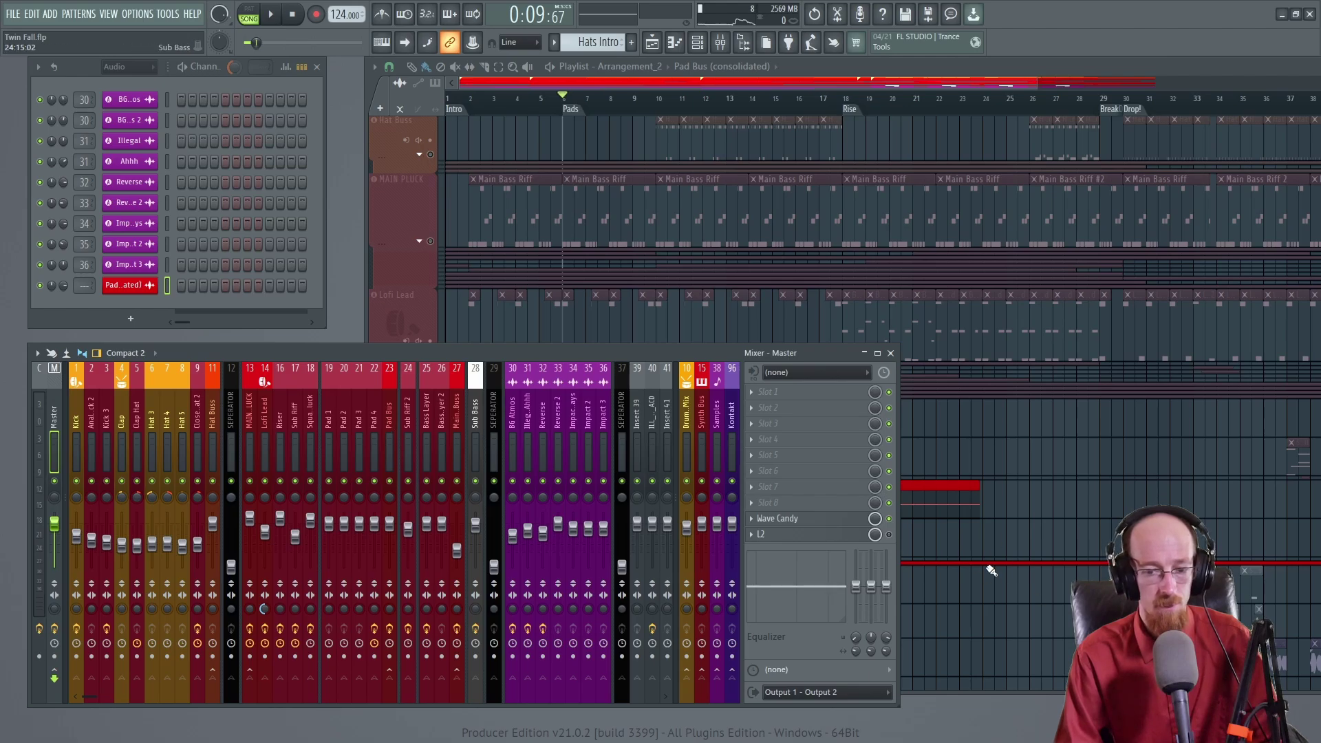
# Disable the Timeless 3 effect on the Pad Bus mixer insert.
pyautogui.click(894, 79)
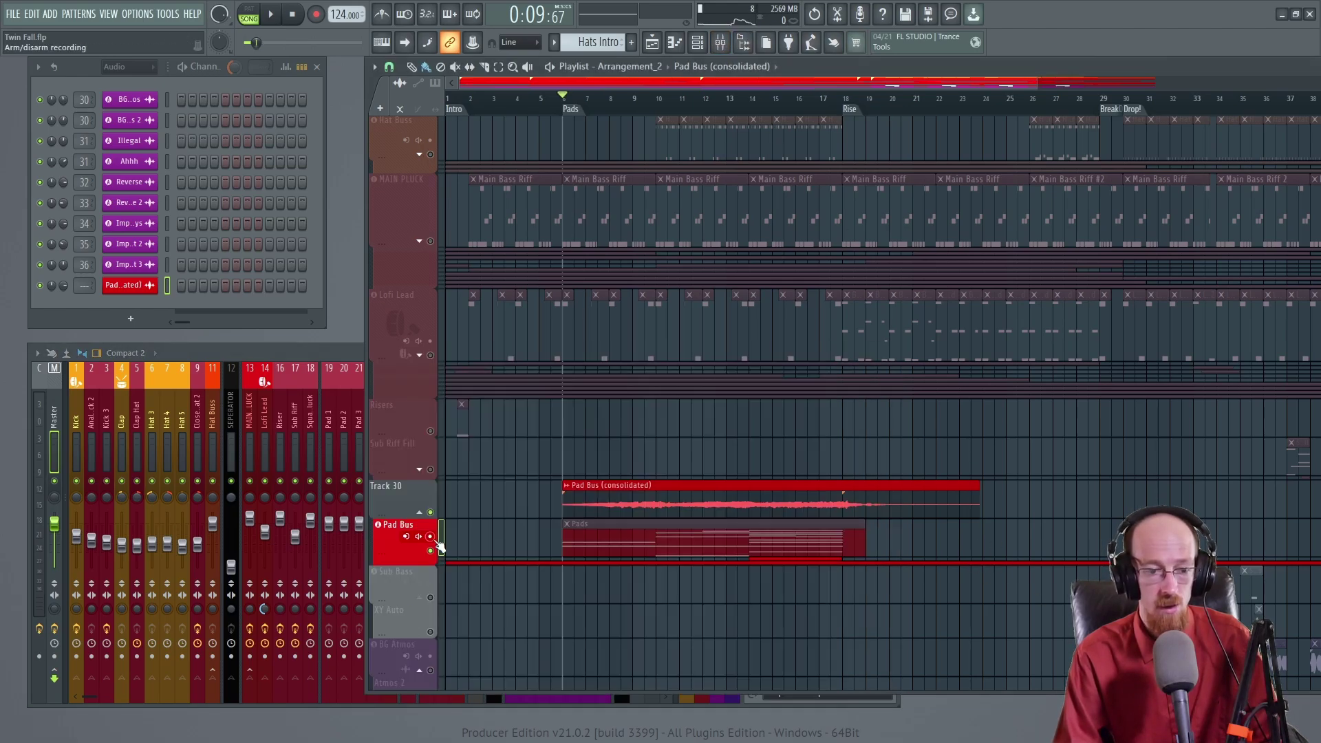
pyautogui.click(393, 551)
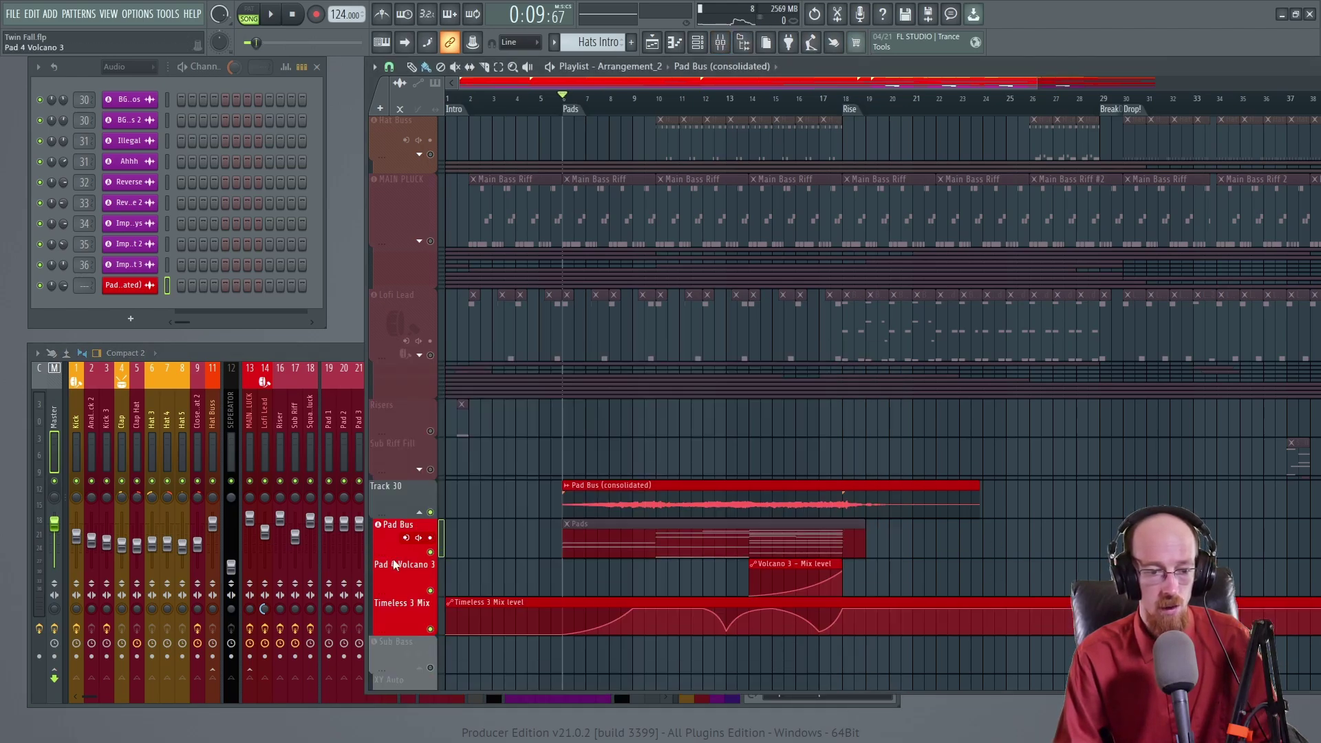
pyautogui.click(312, 351)
pyautogui.click(388, 418)
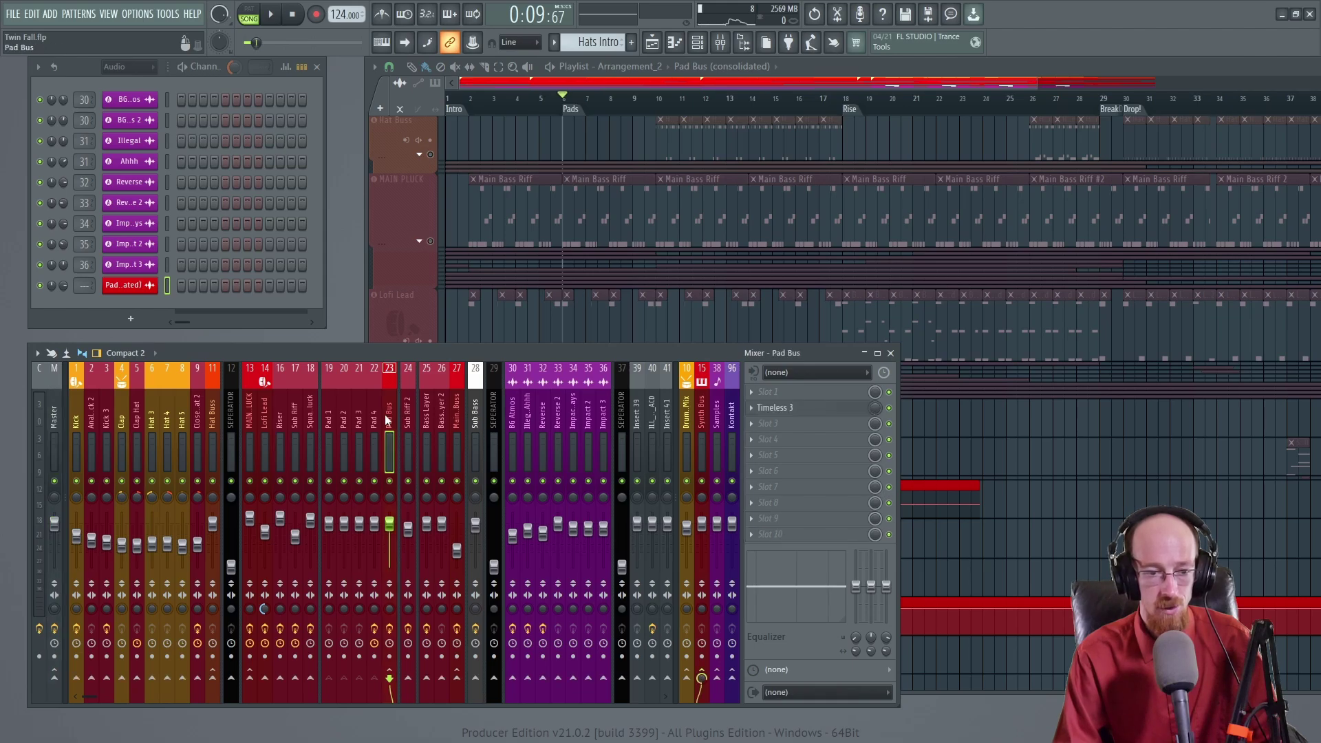
pyautogui.click(889, 409)
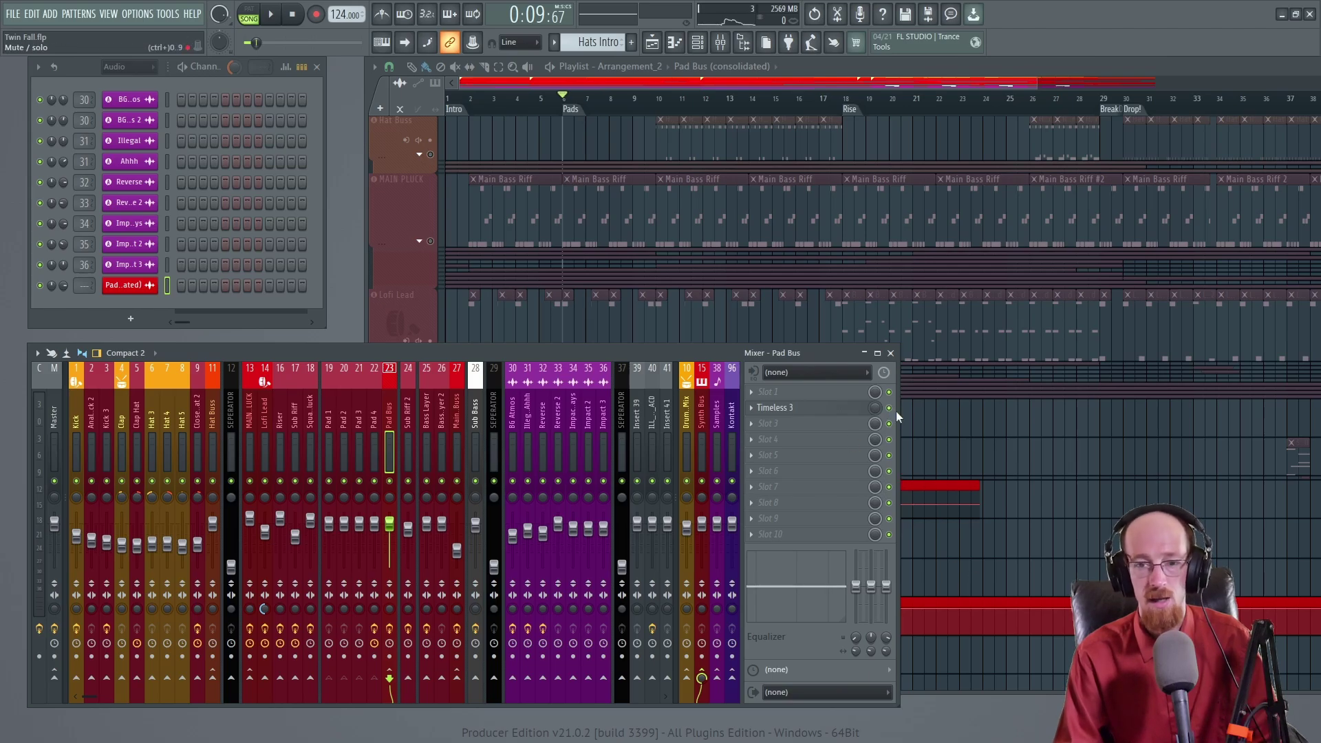
pyautogui.click(959, 546)
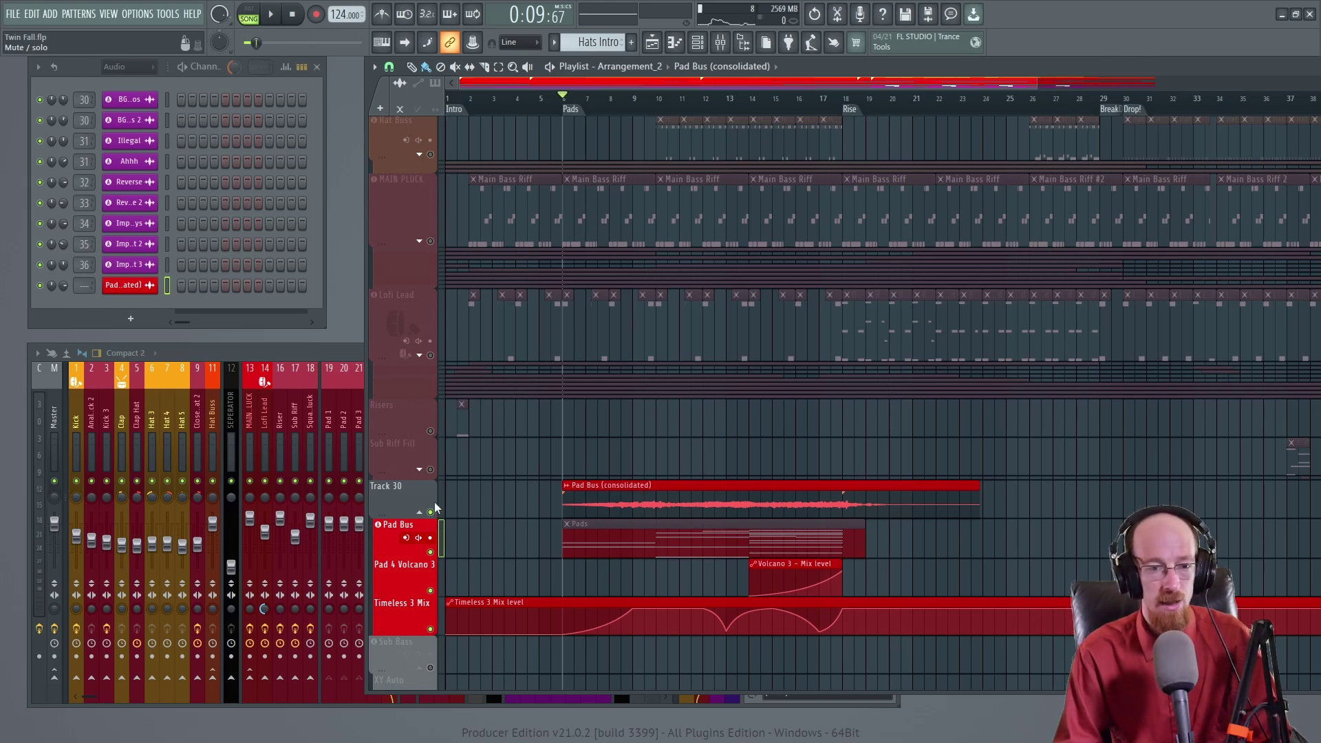
# Clear the solo so all tracks play, and open File settings.
pyautogui.scroll(1, 764, 493)
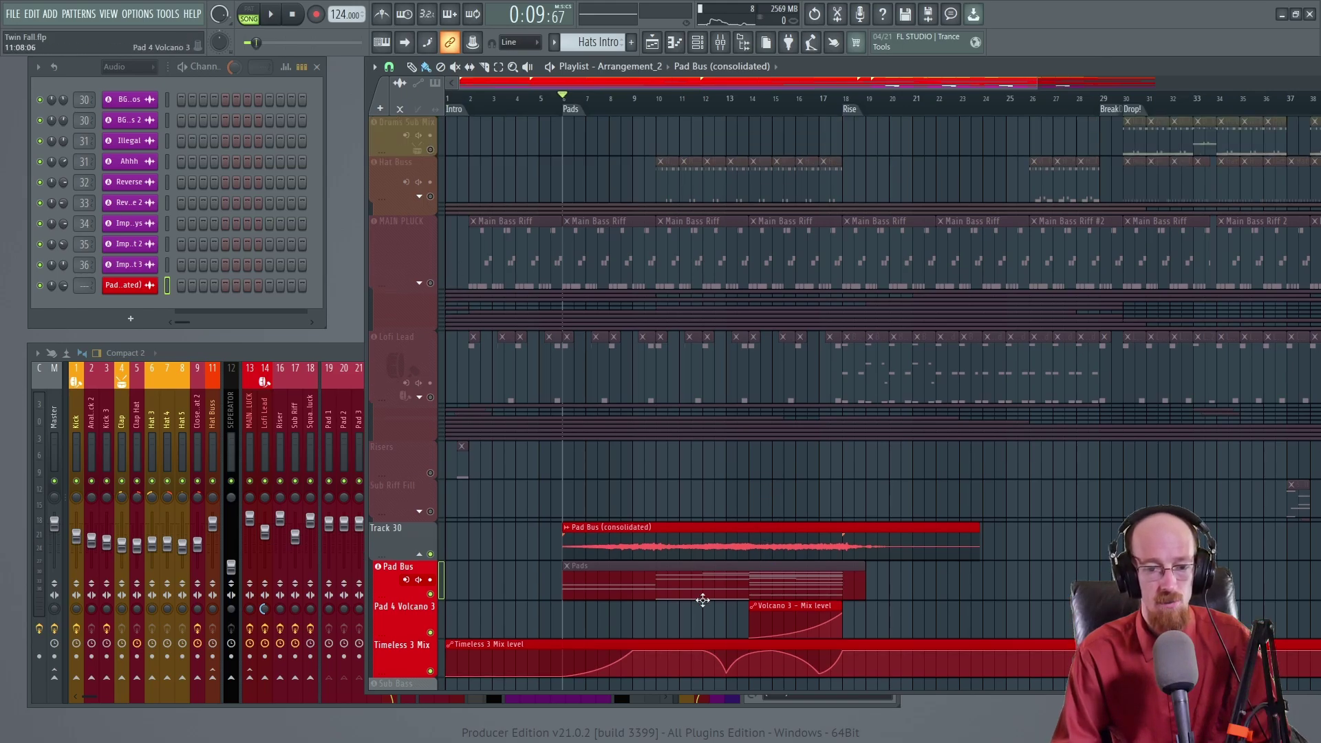
pyautogui.rightClick(431, 553)
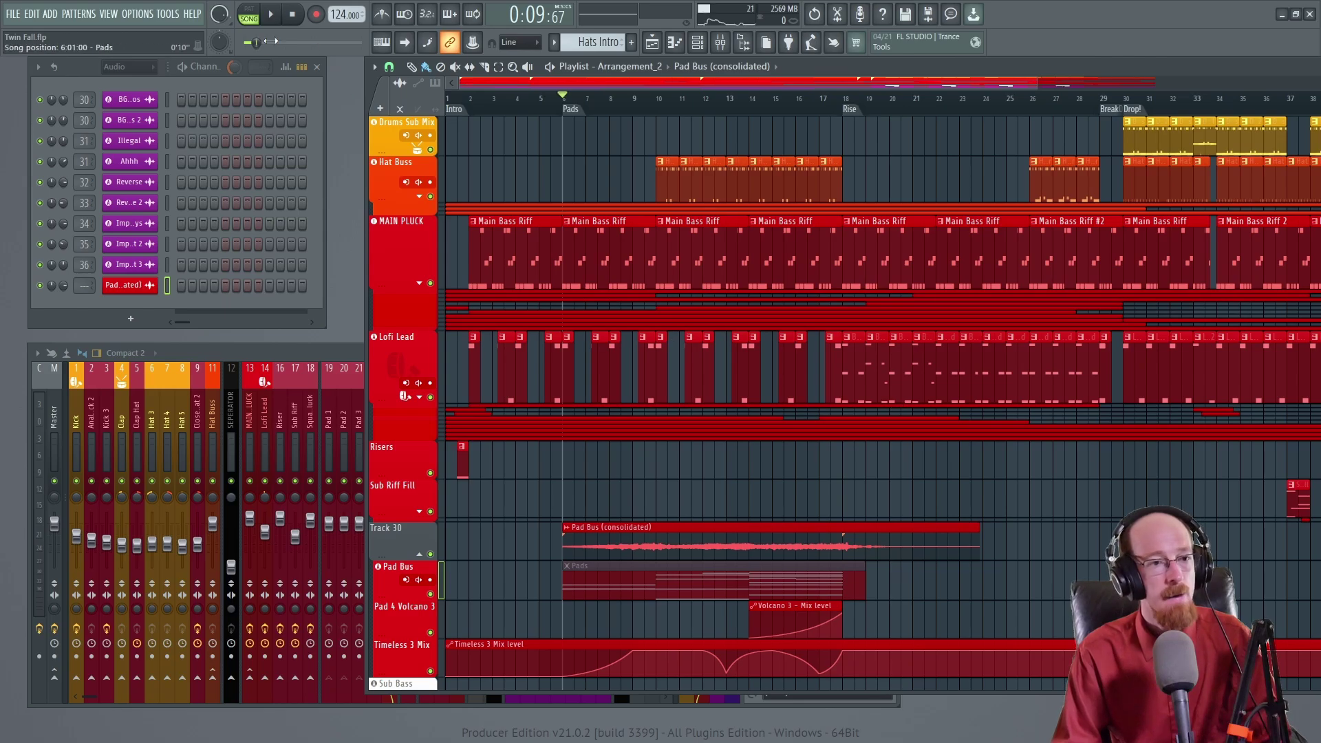
pyautogui.click(151, 15)
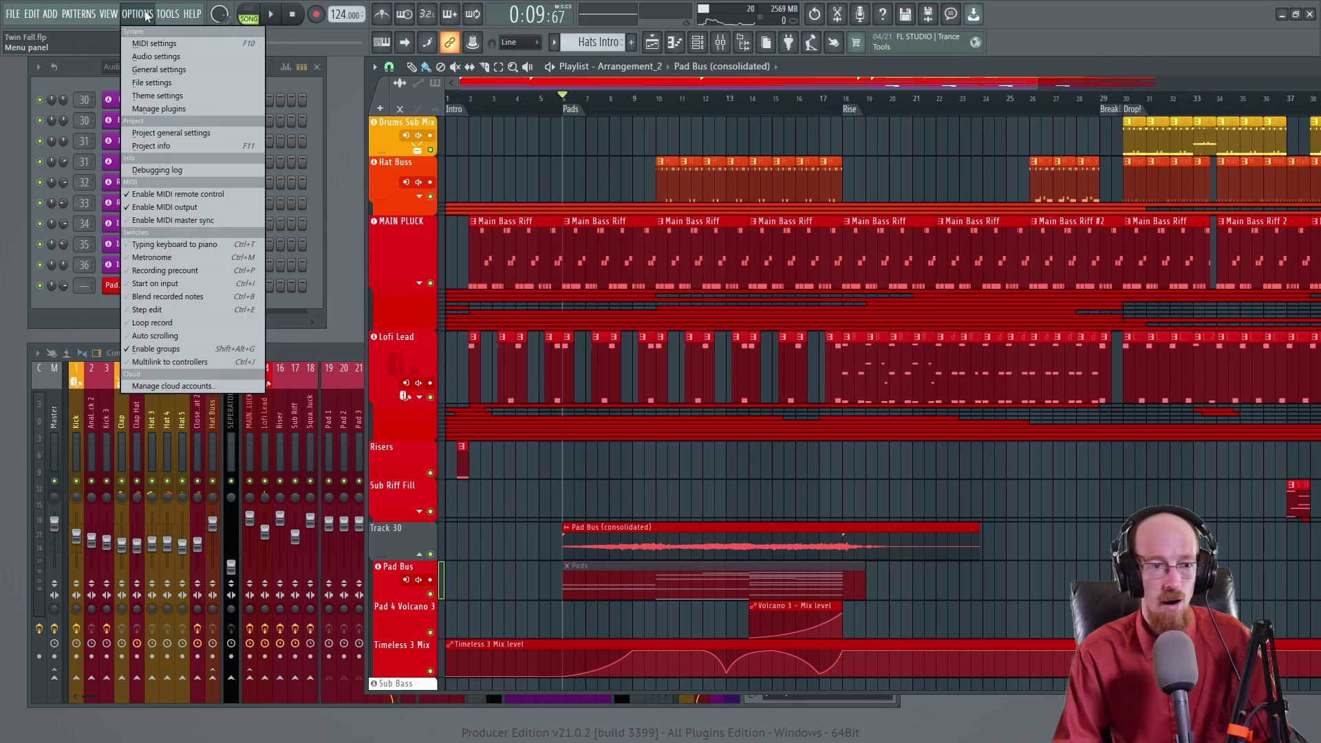
pyautogui.click(168, 83)
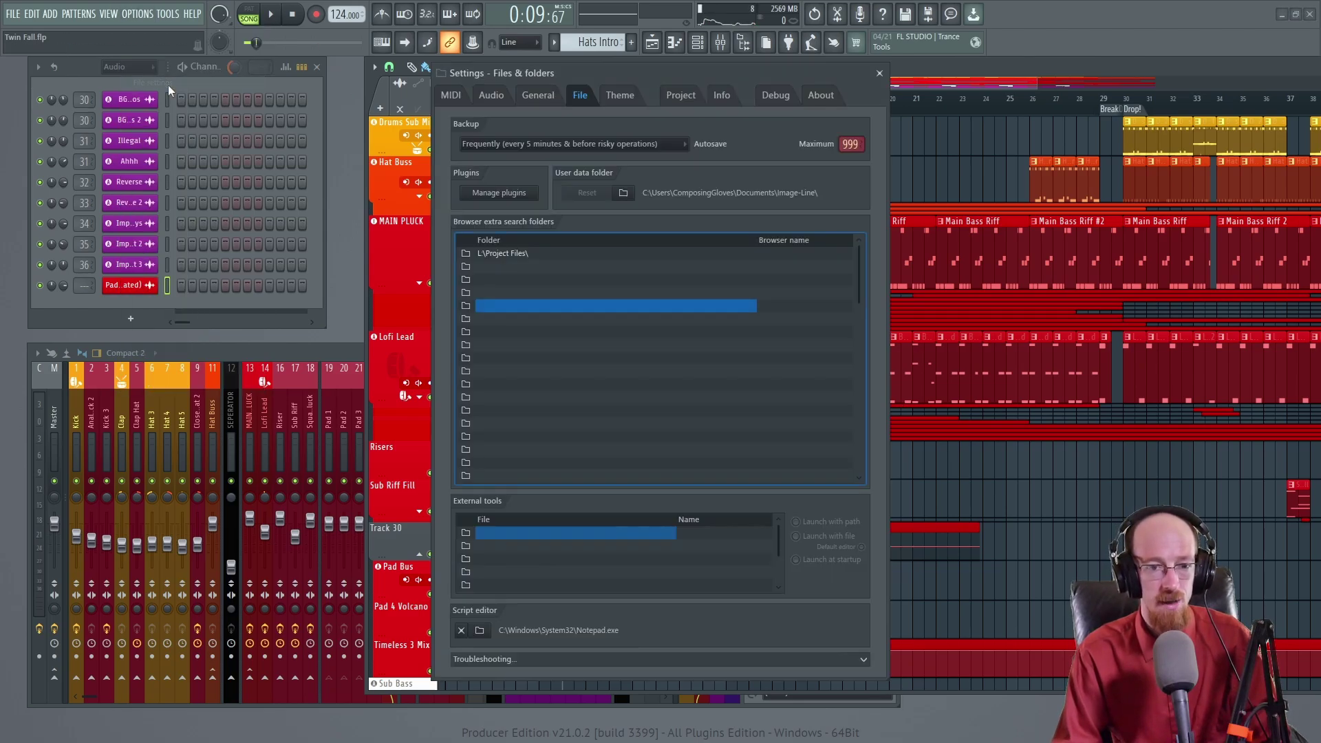
# On the Project tab, open the Timebase (PPQ) list, currently at 96.
pyautogui.click(693, 99)
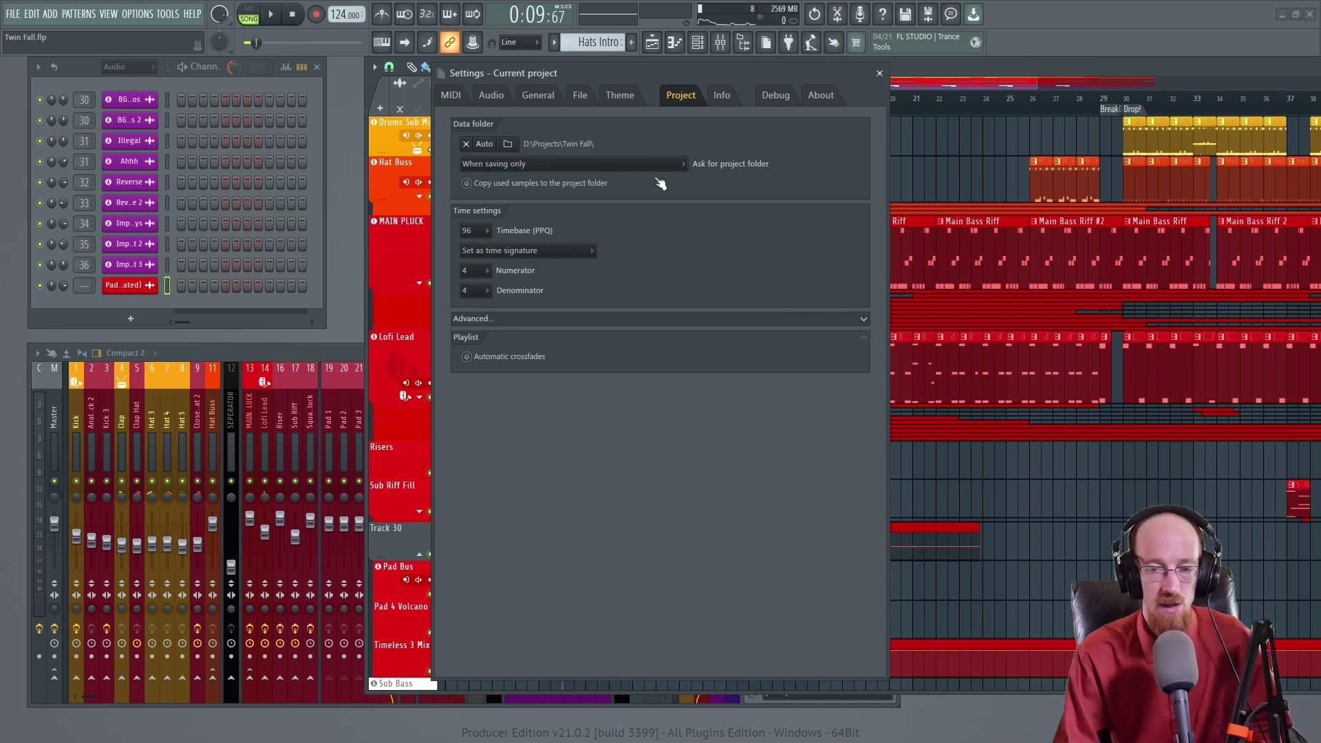
pyautogui.click(480, 231)
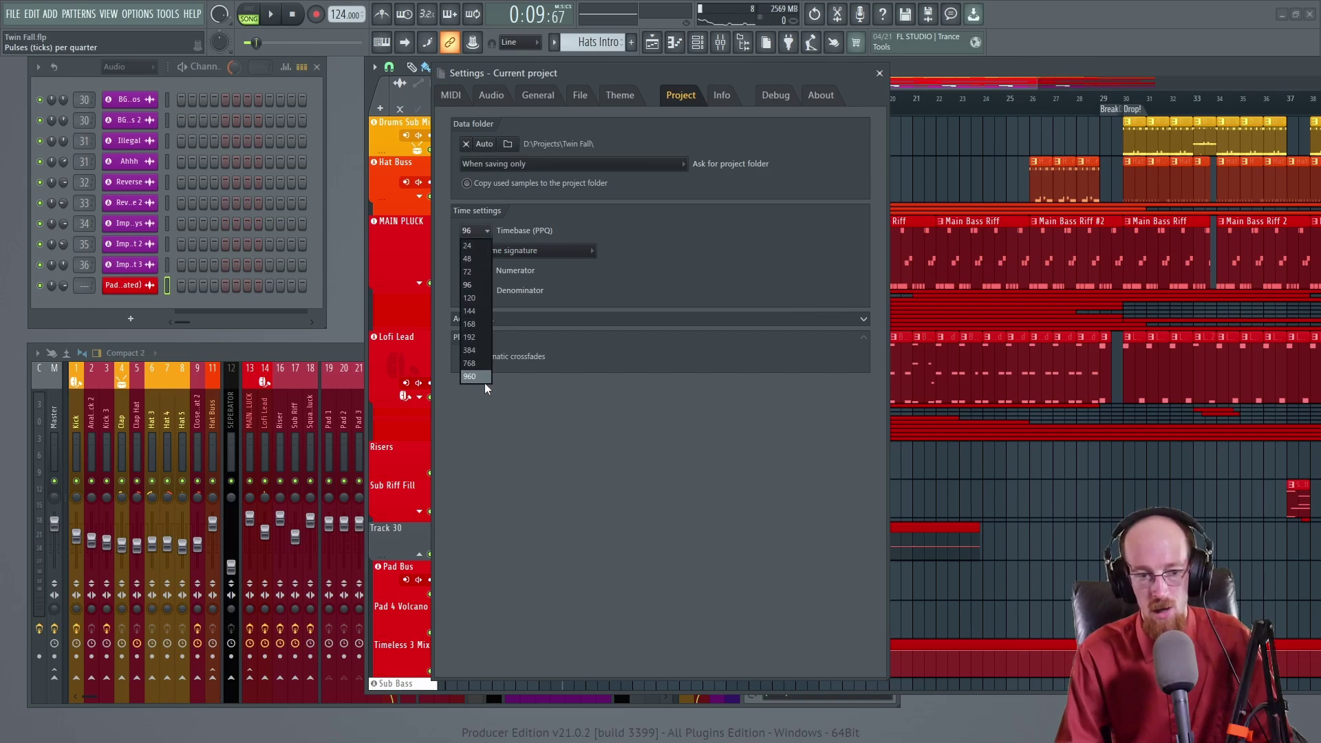
pyautogui.click(480, 285)
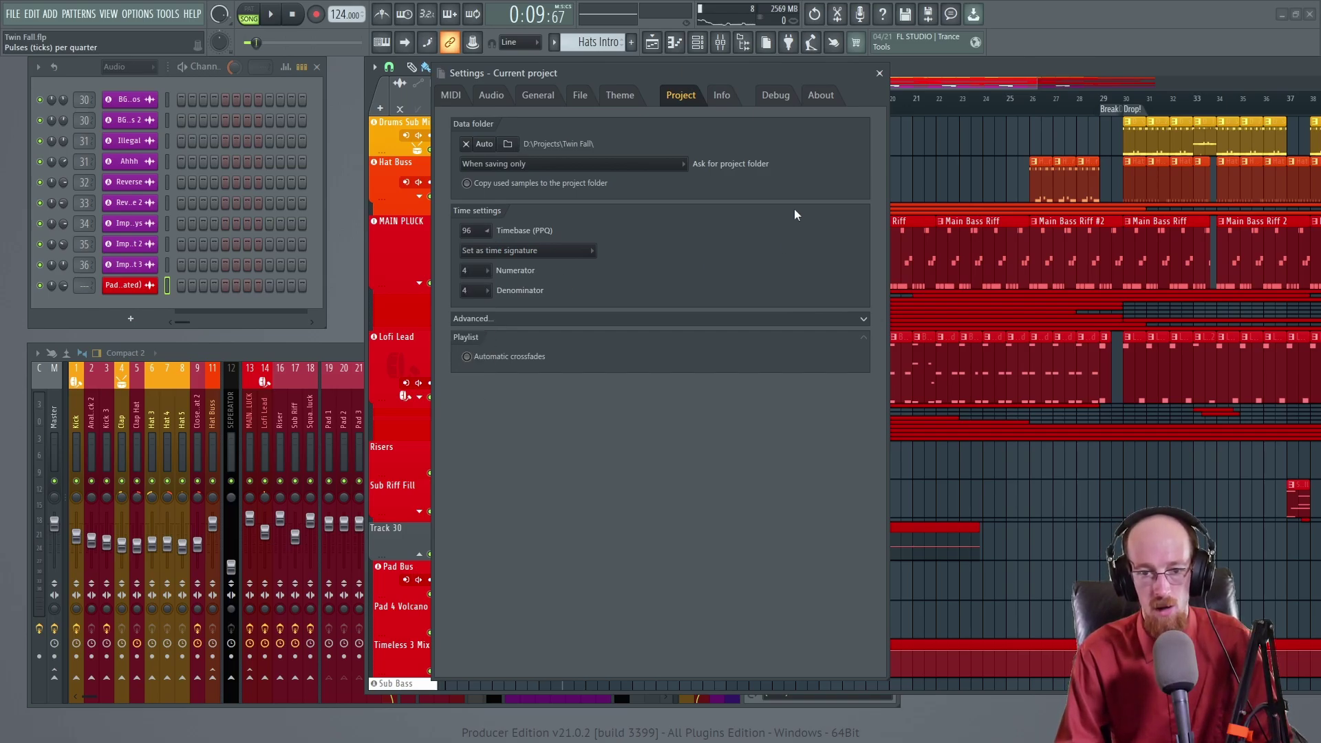
pyautogui.click(489, 232)
# Choose 24 PPQ as the project timebase and accept the data-loss warning.
pyautogui.click(471, 245)
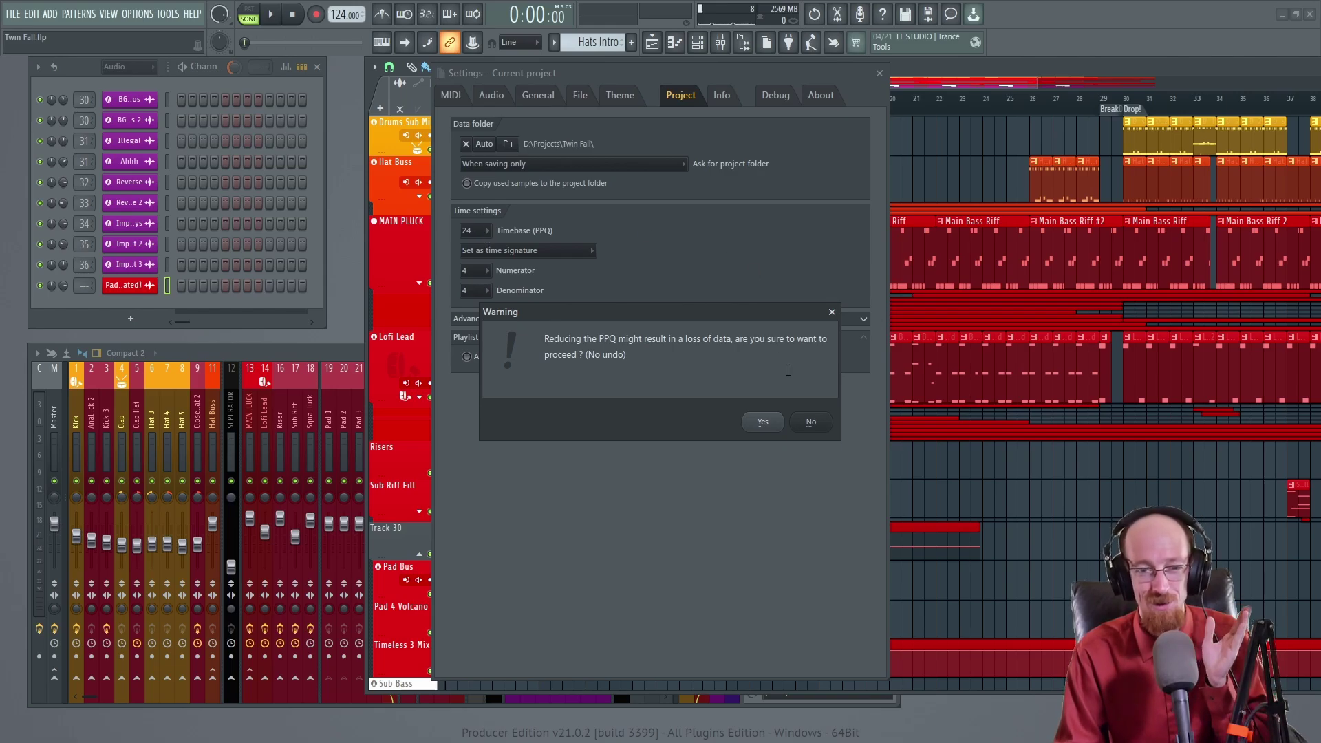
pyautogui.click(761, 422)
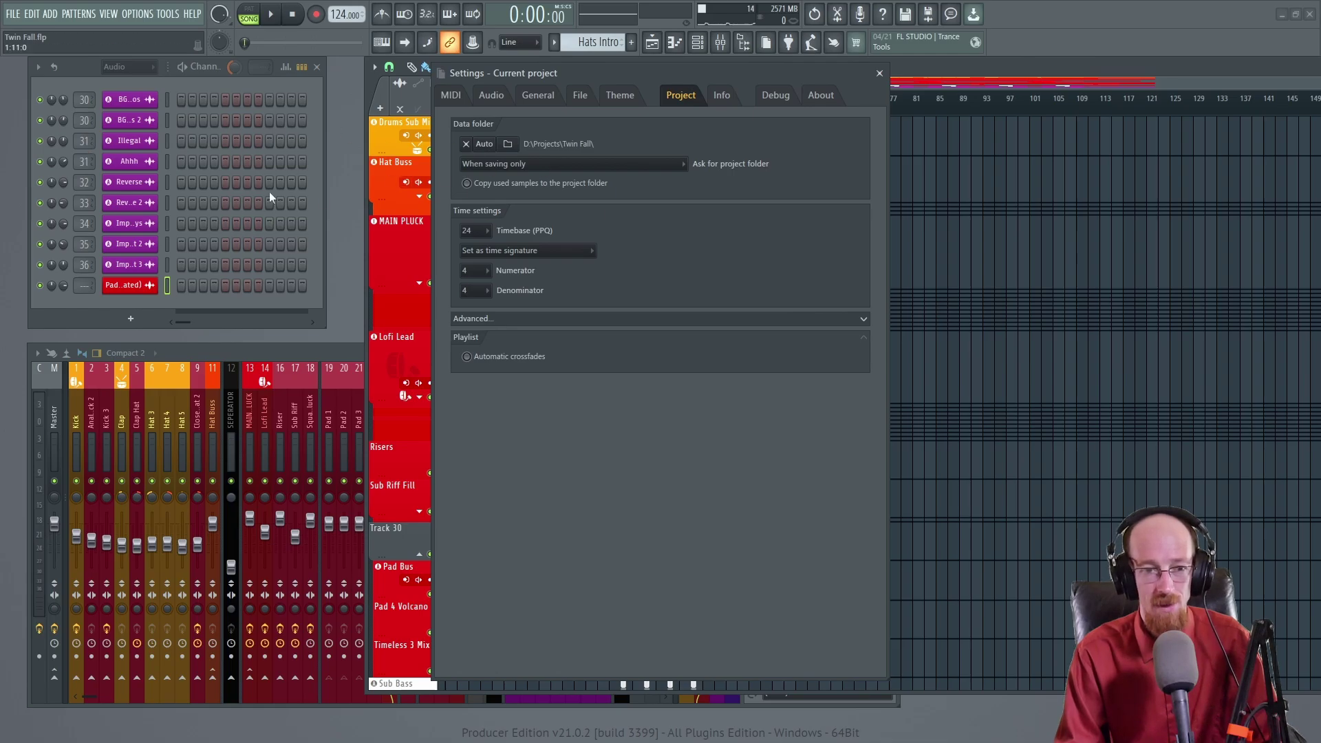
# Close project settings, mute the Pad Bus (consolidated) clip and unmute the original Pads clip.
pyautogui.click(879, 74)
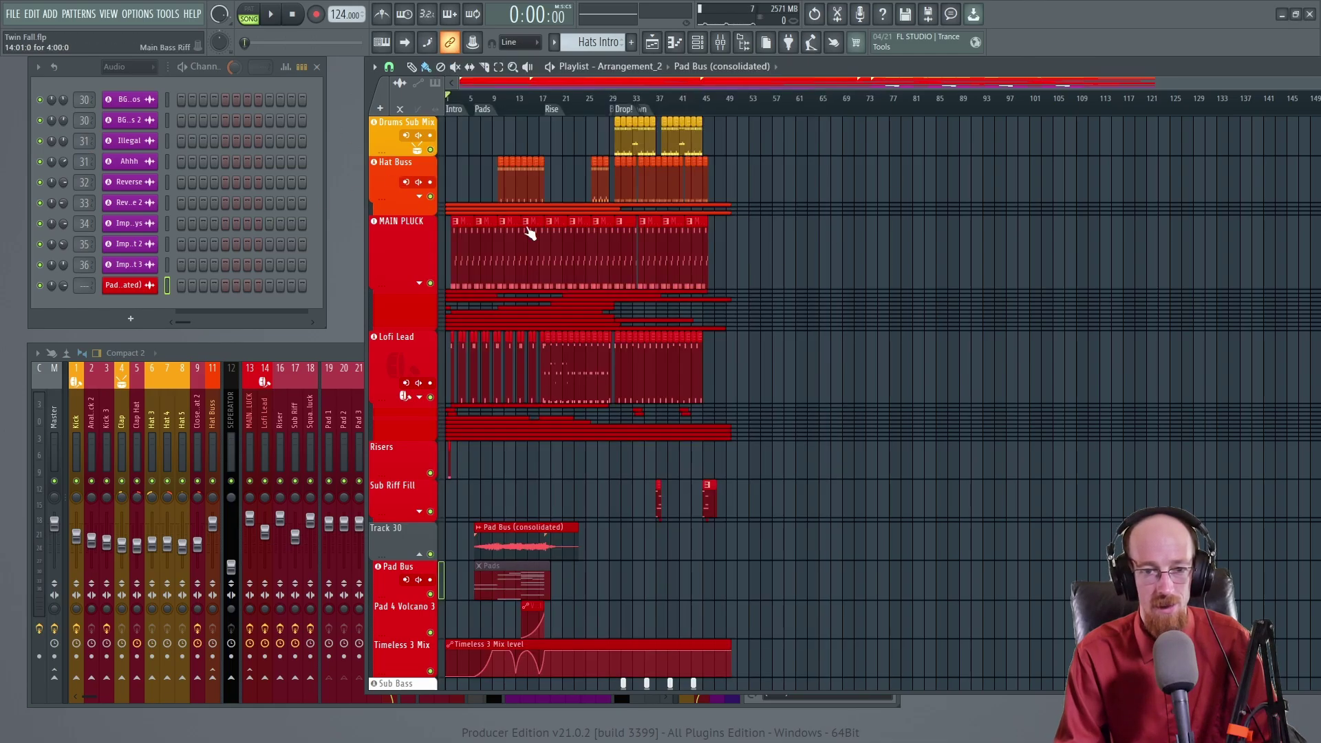
pyautogui.scroll(2, 581, 181)
pyautogui.scroll(4, 582, 181)
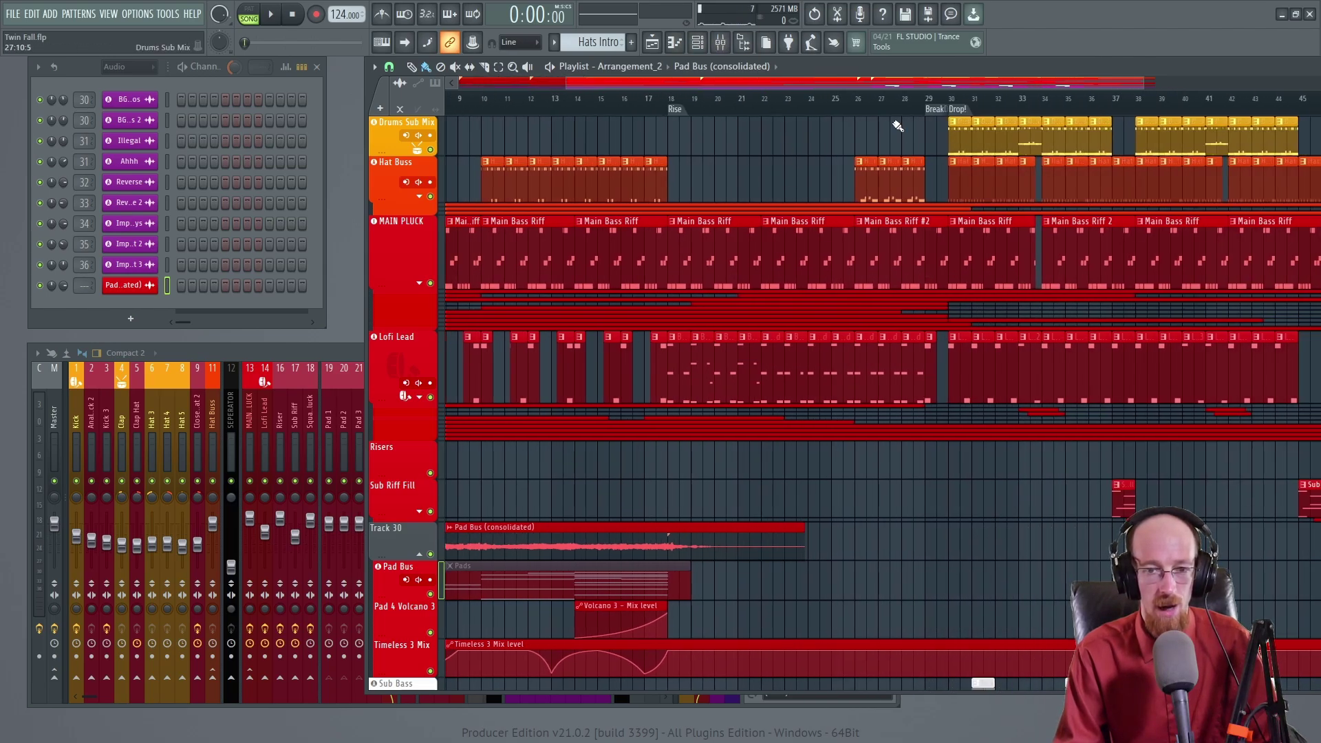
pyautogui.click(950, 100)
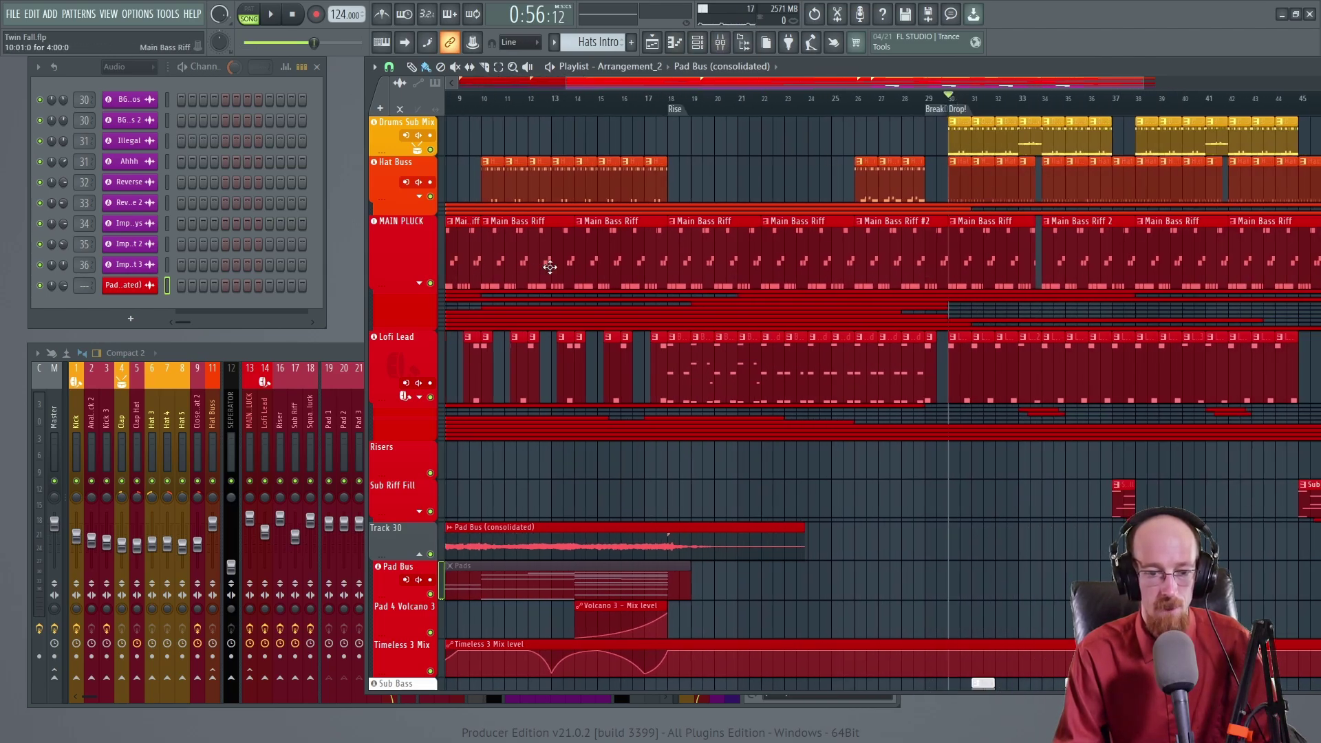
pyautogui.hscroll(-3, 633, 209)
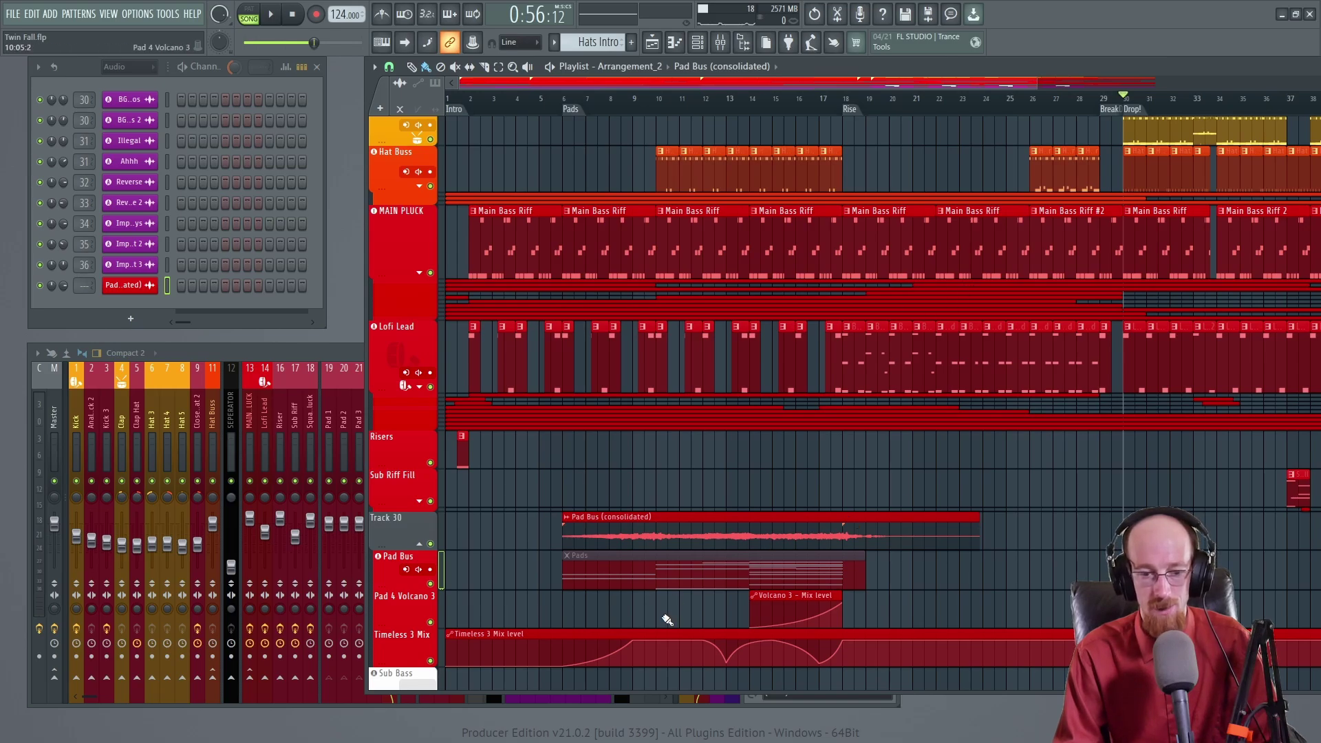
pyautogui.click(708, 530)
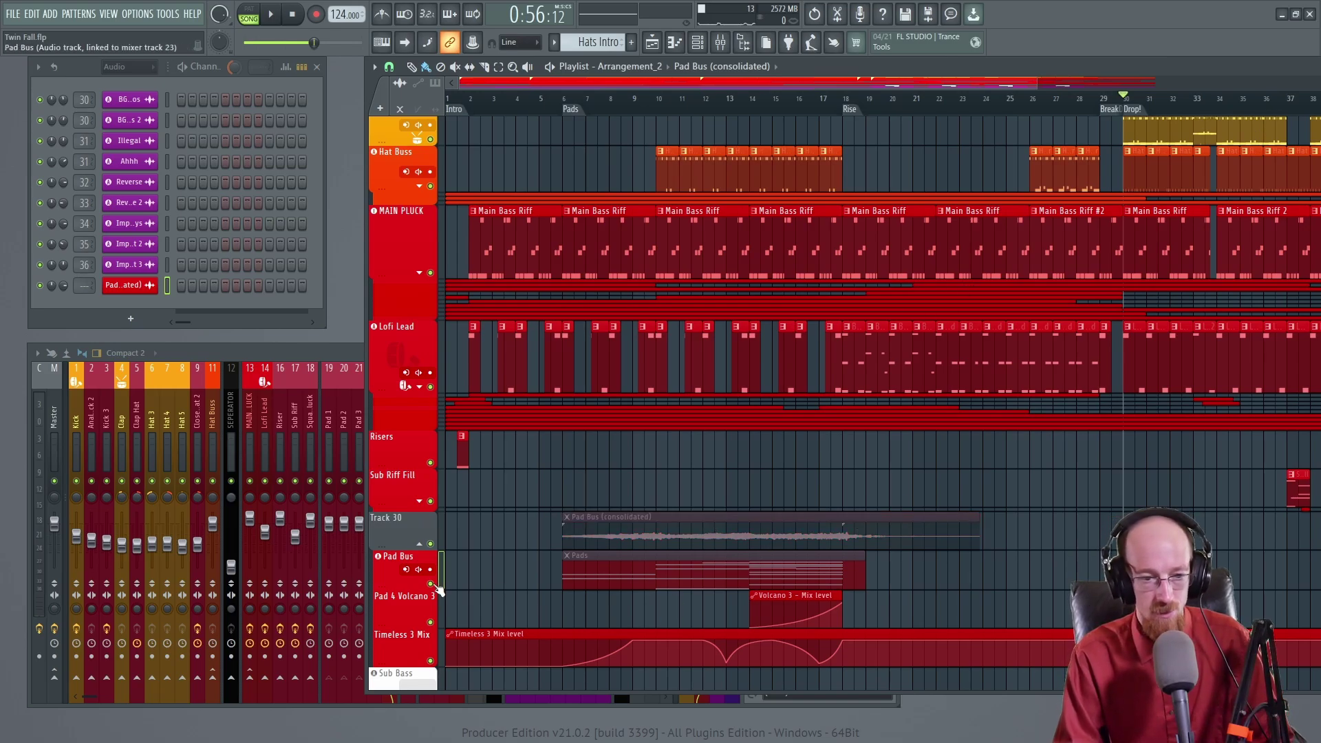
pyautogui.click(671, 574)
# Play the arrangement from bar 13 to hear the original Pads clip.
pyautogui.click(735, 103)
pyautogui.click(339, 353)
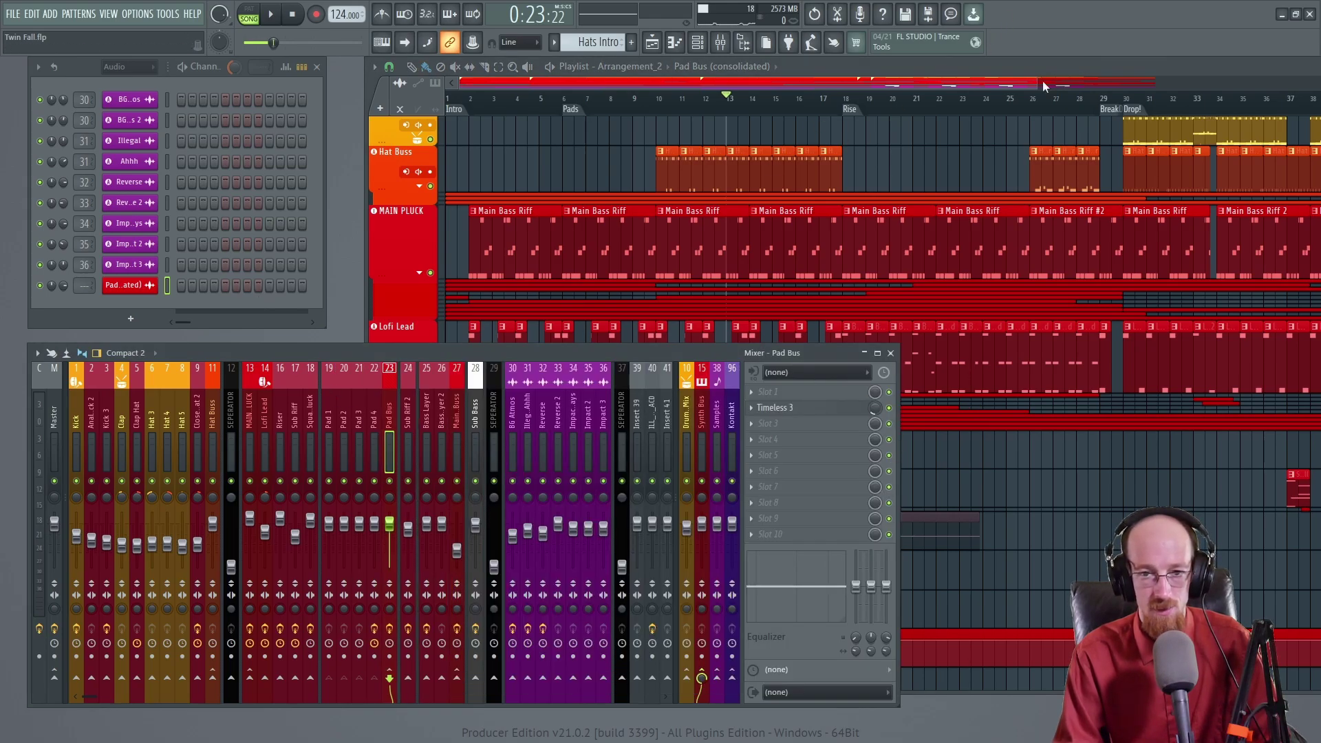
pyautogui.press('F5')
pyautogui.press('space')
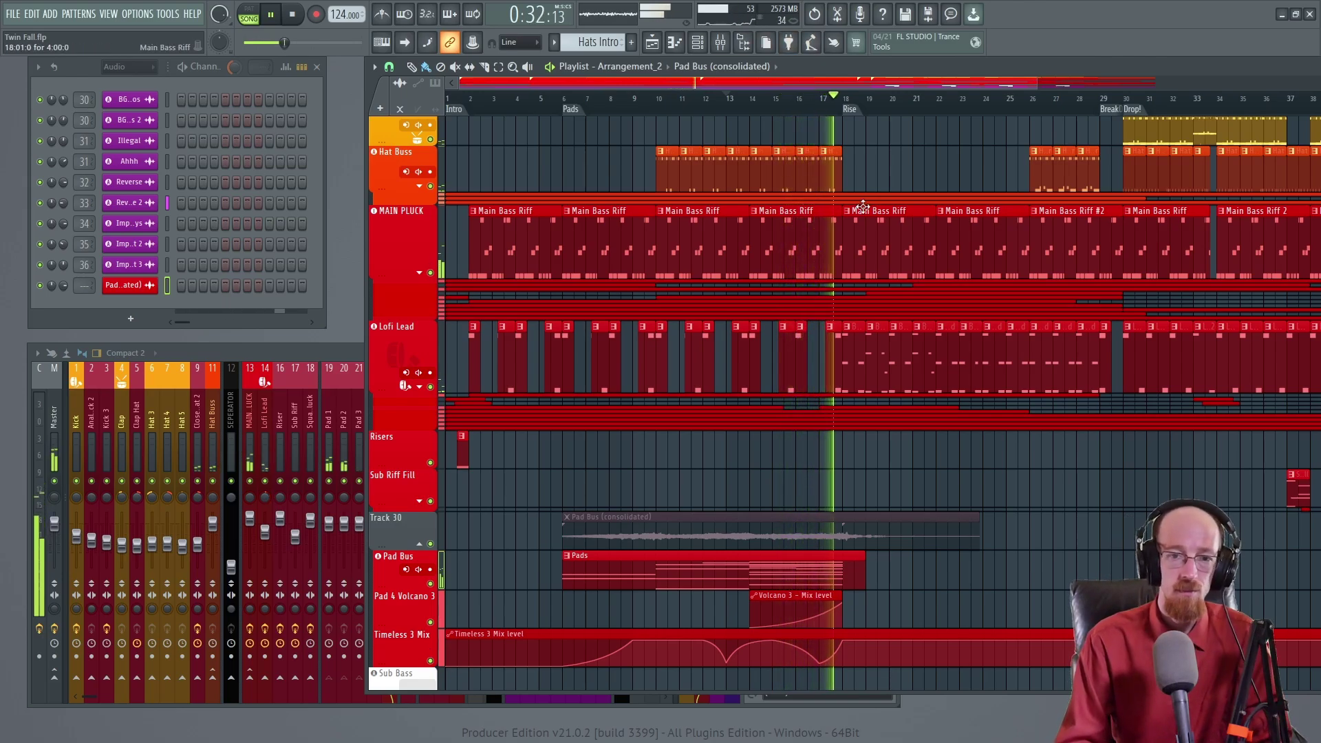
pyautogui.press('space')
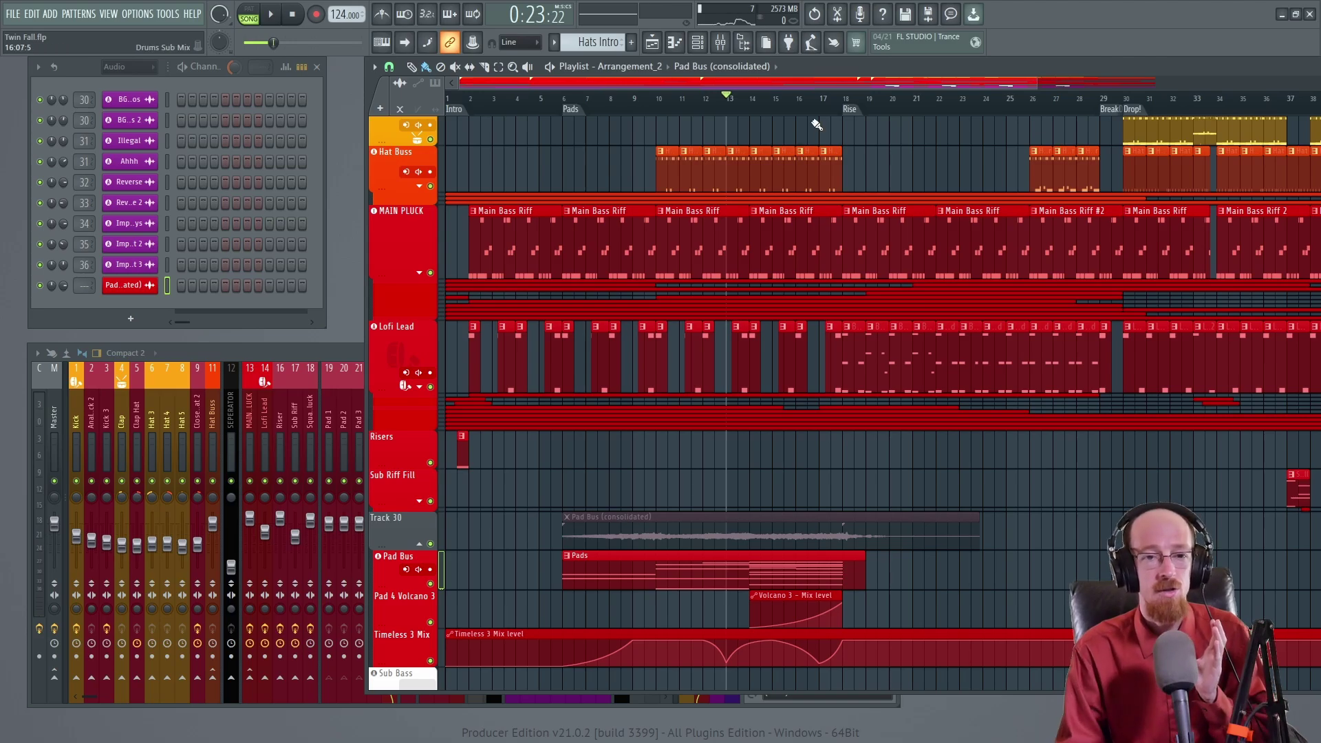
# Check the Main Bass Riff notes in the Piano roll, then save with Ctrl+S.
pyautogui.doubleClick(794, 240)
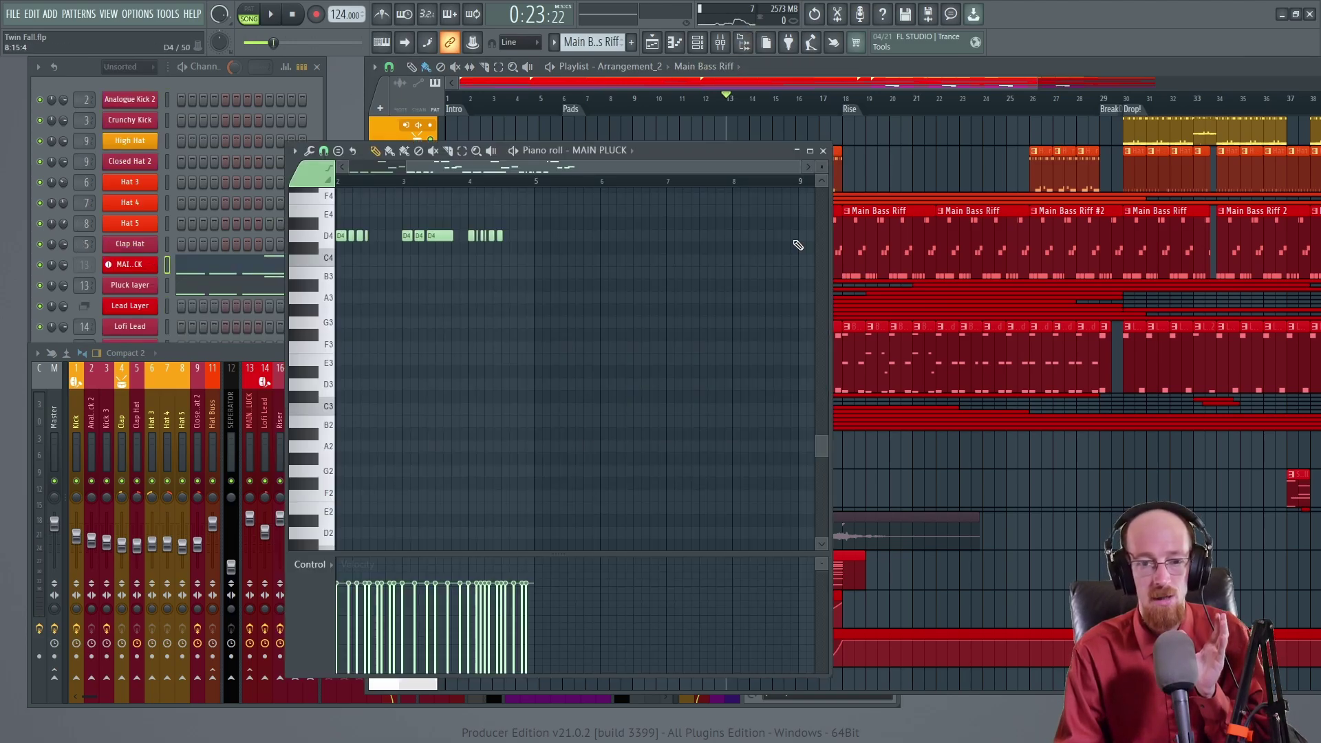
pyautogui.scroll(3, 377, 286)
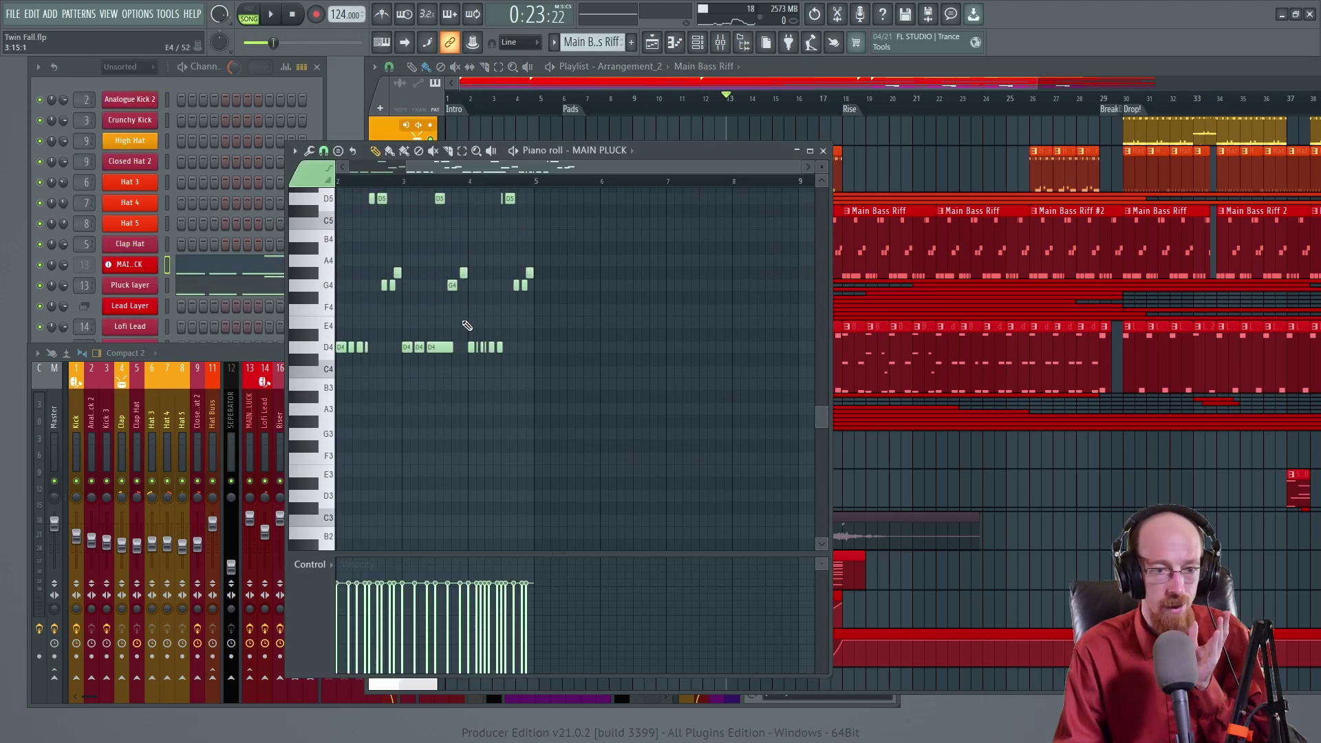
pyautogui.click(823, 150)
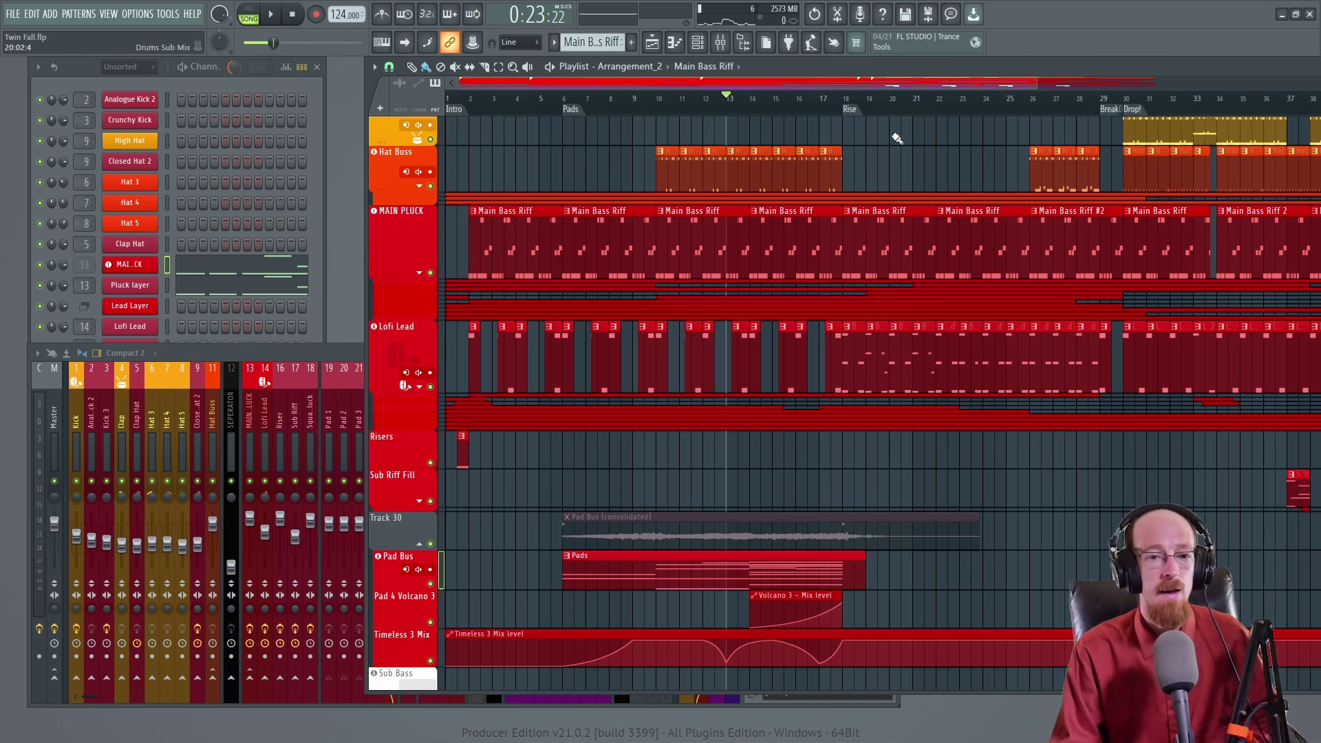
pyautogui.hotkey('ctrl', 's')
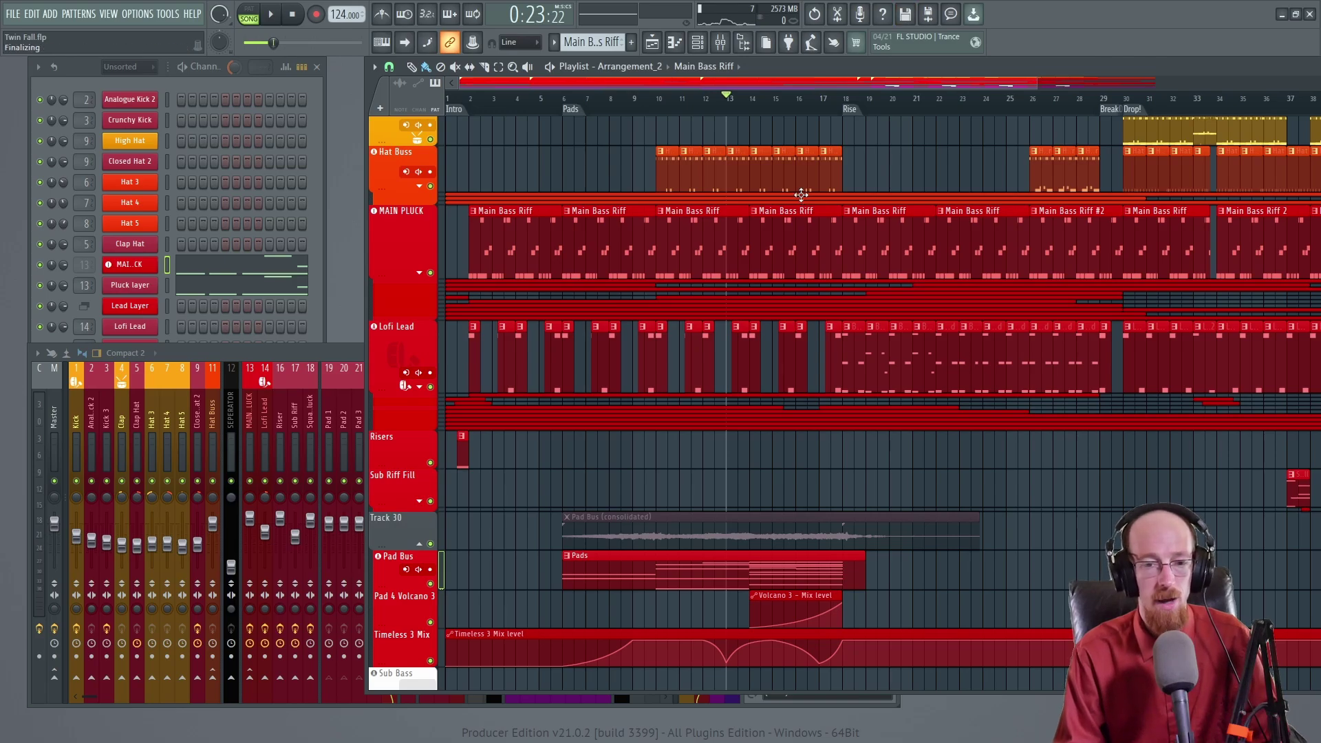
pyautogui.scroll(-2, 690, 440)
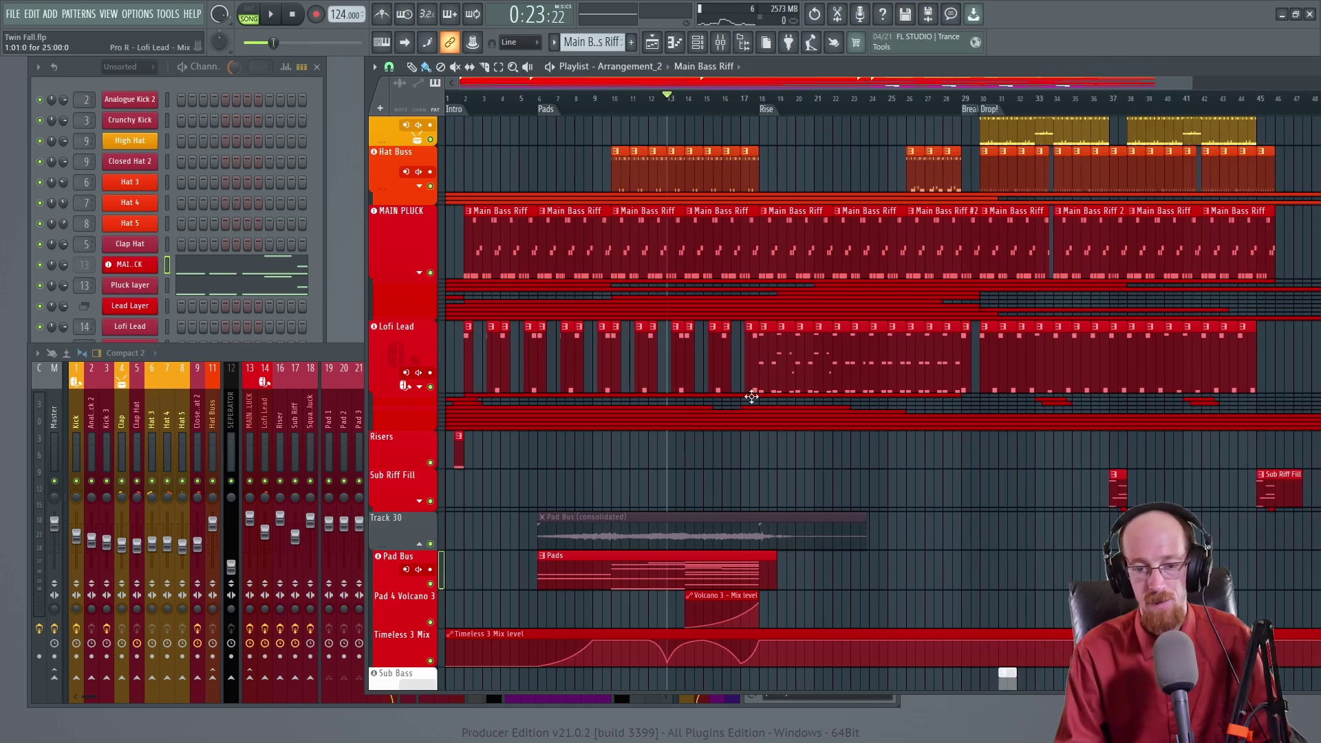
pyautogui.scroll(1, 928, 472)
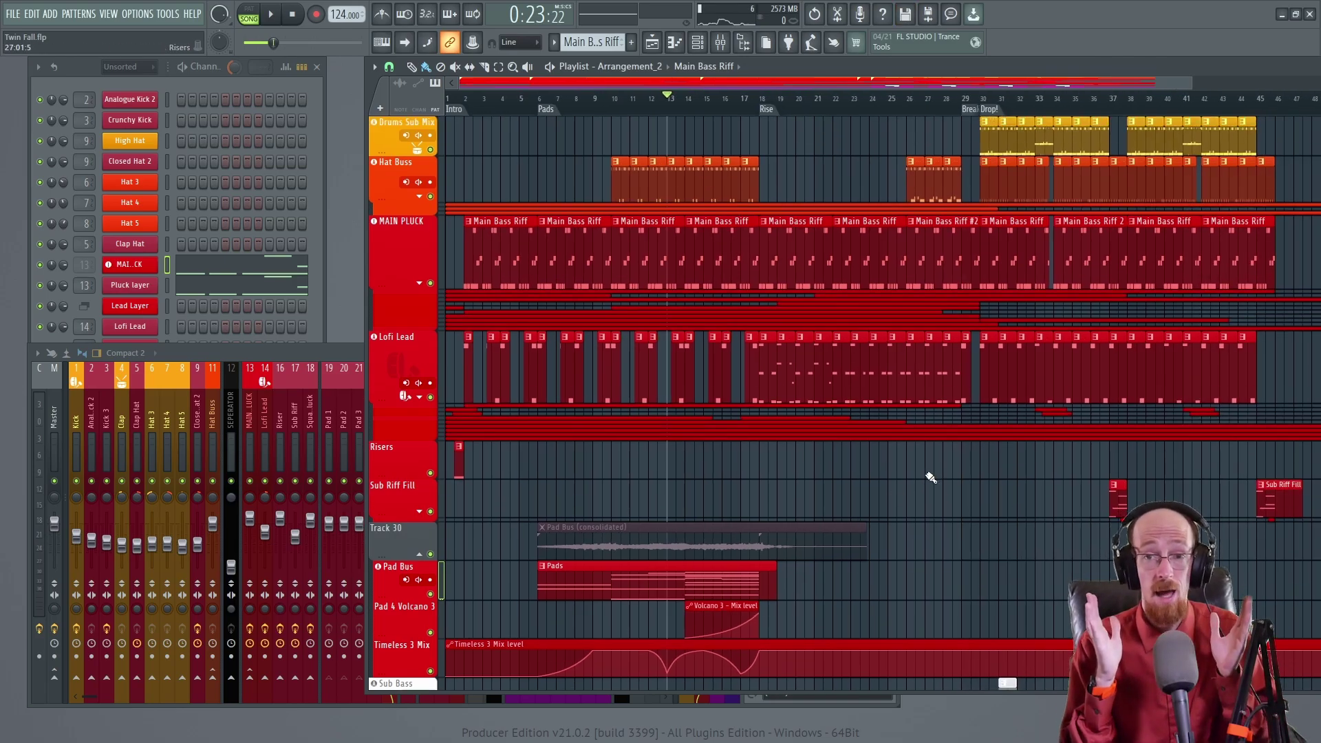